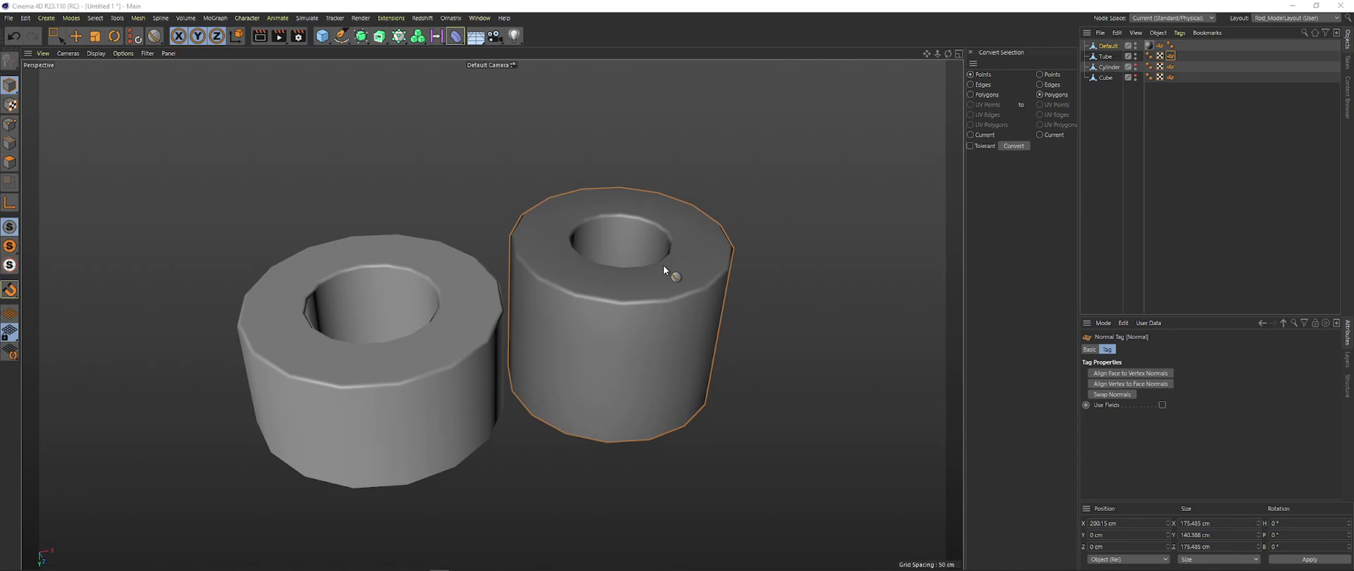
Examine the bevel shading of the two tubes from several angles
{"action": "left_click_drag", "start_coordinate": [662, 265], "coordinate": [600, 279], "text": "alt"}
{"action": "left_click_drag", "start_coordinate": [491, 314], "coordinate": [461, 343], "text": "alt"}
{"action": "right_click_drag", "start_coordinate": [461, 343], "coordinate": [567, 321], "text": "alt"}
{"action": "left_click_drag", "start_coordinate": [534, 305], "coordinate": [481, 317], "text": "alt"}
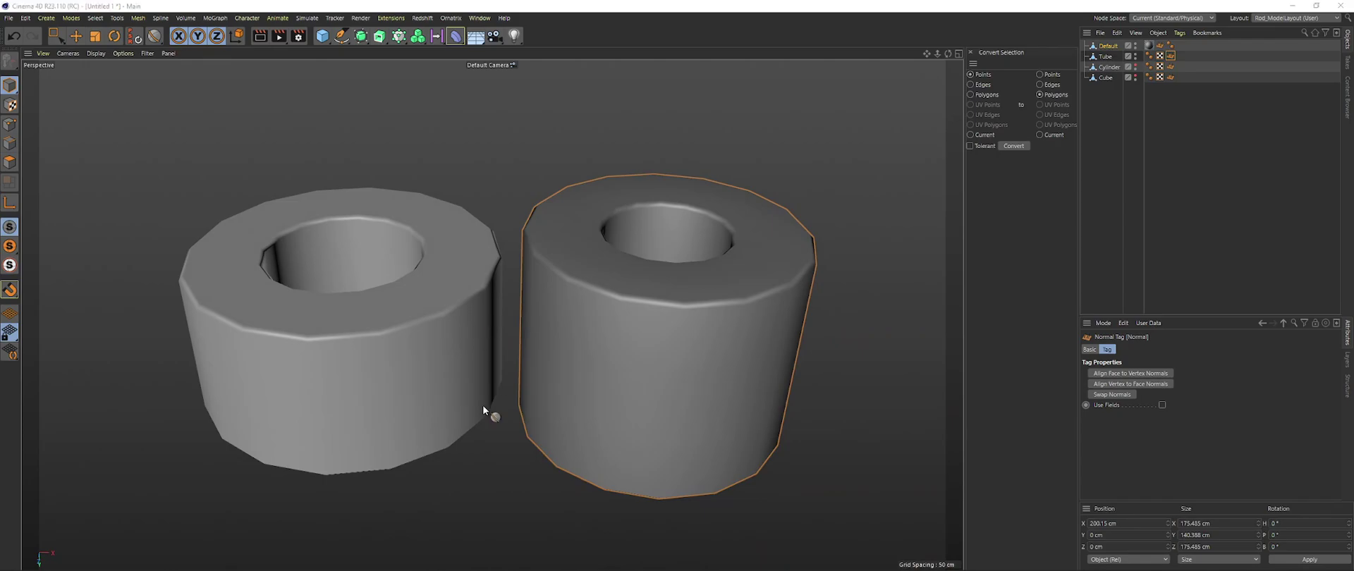
Switch to the browser and review the shading interpolation article and the Vertex Normal Tool plugin page
{"action": "key", "text": "alt+Tab"}
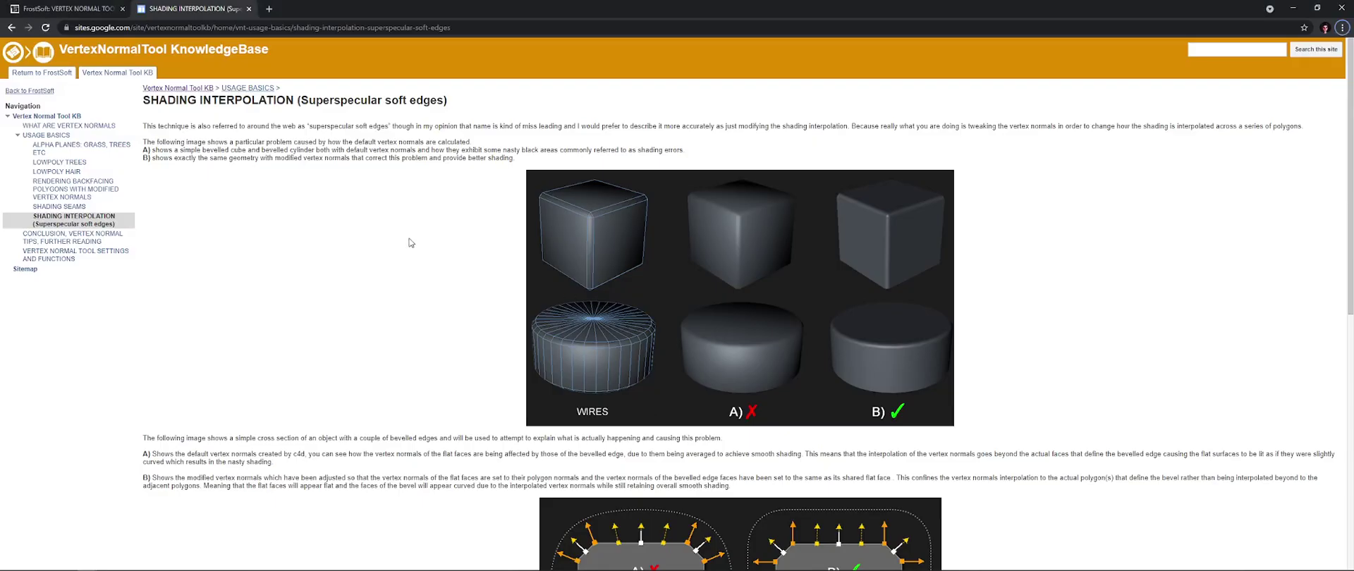
{"action": "left_click_drag", "start_coordinate": [294, 100], "coordinate": [168, 102]}
{"action": "left_click", "coordinate": [266, 190]}
{"action": "left_click", "coordinate": [74, 8]}
{"action": "scroll", "coordinate": [348, 199], "scroll_direction": "down", "scroll_amount": 1}
{"action": "scroll", "coordinate": [348, 203], "scroll_direction": "up", "scroll_amount": 4}
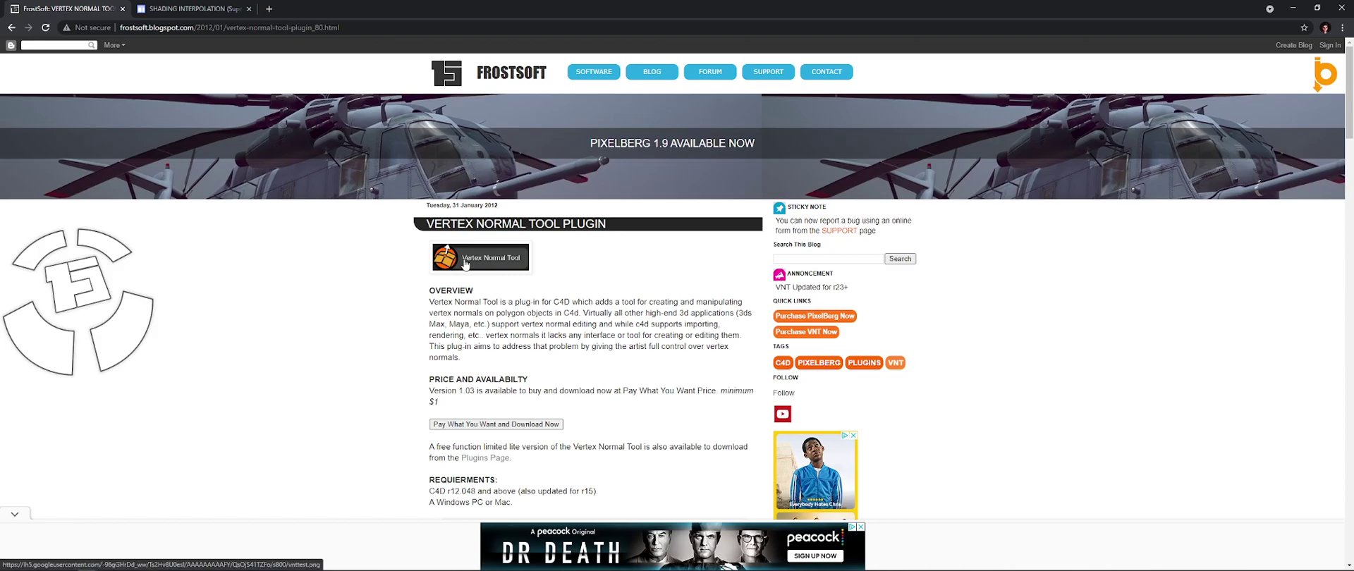
{"action": "scroll", "coordinate": [437, 267], "scroll_direction": "down", "scroll_amount": 2}
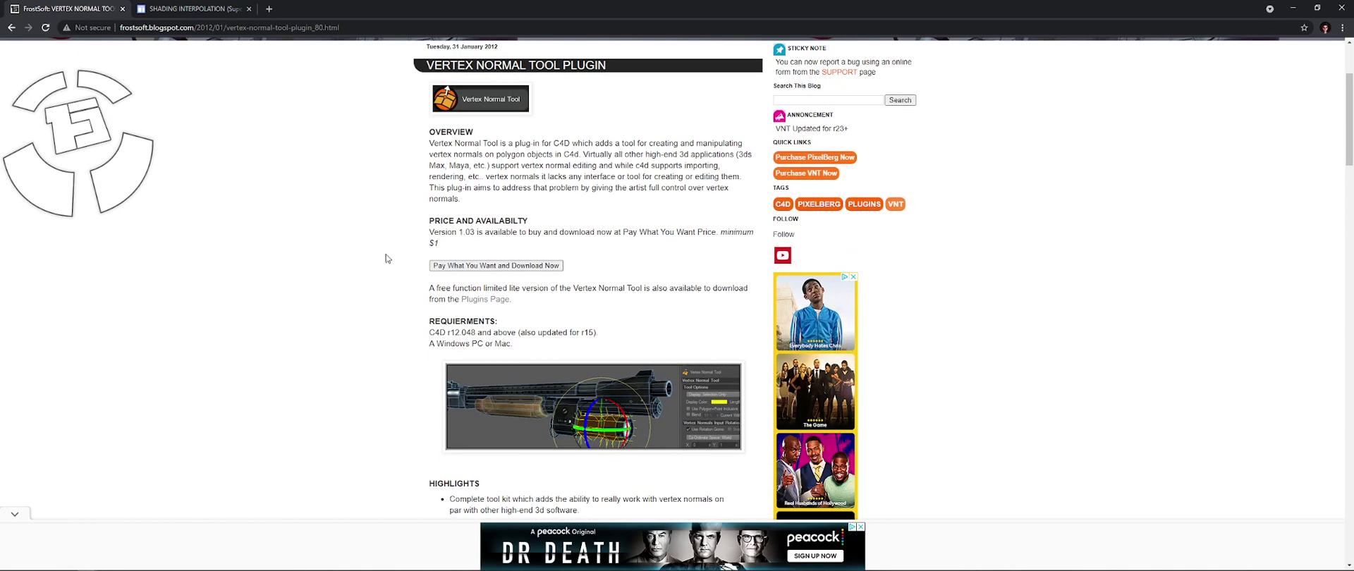
{"action": "scroll", "coordinate": [345, 190], "scroll_direction": "down", "scroll_amount": 1}
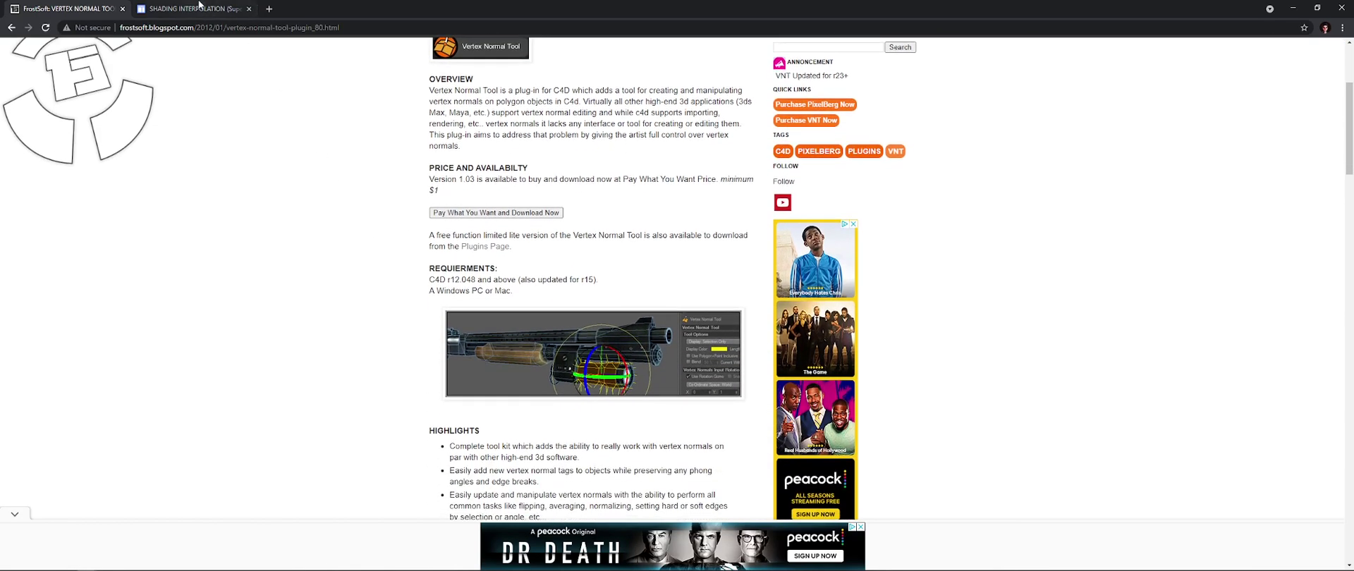
{"action": "left_click", "coordinate": [196, 8]}
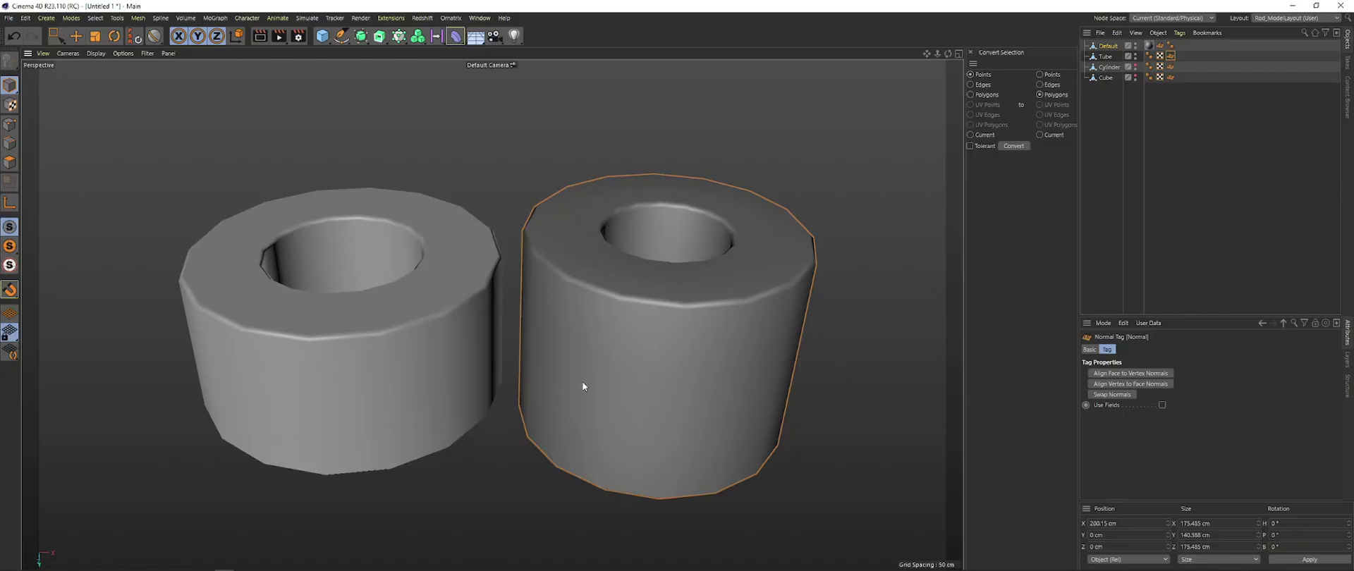
Return to Cinema 4D and compare the top faces and bevels of the two tubes up close
{"action": "middle_click_drag", "start_coordinate": [468, 303], "coordinate": [542, 299], "text": "alt"}
{"action": "right_click_drag", "start_coordinate": [541, 299], "coordinate": [570, 303], "text": "alt"}
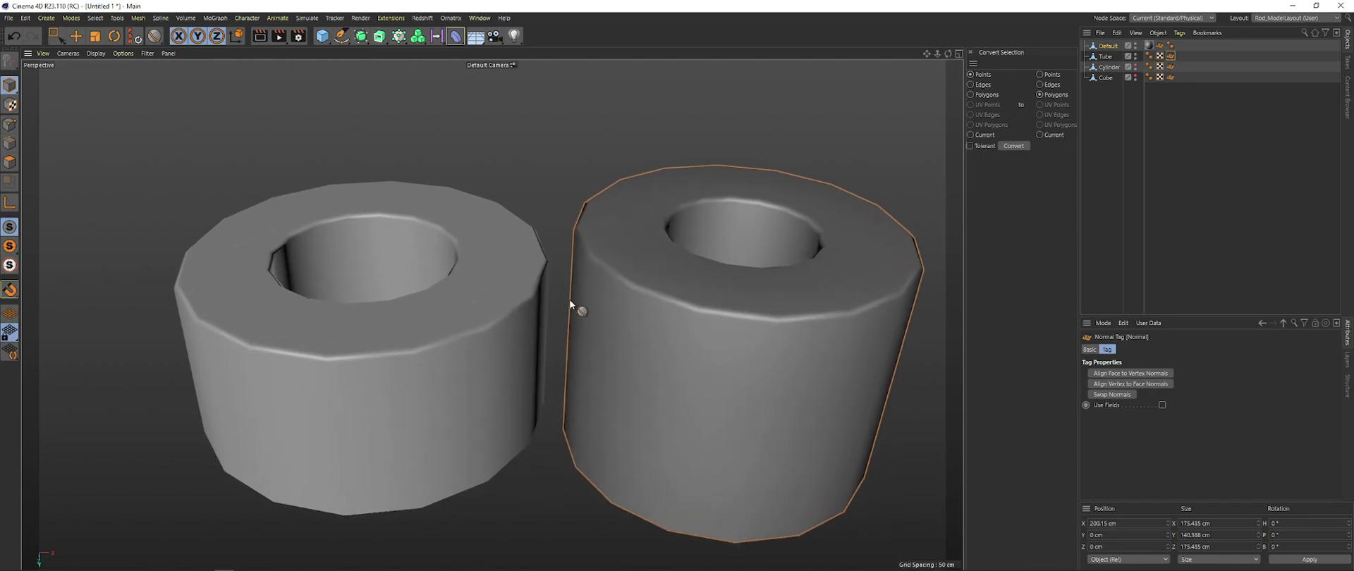
{"action": "left_click_drag", "start_coordinate": [571, 305], "coordinate": [664, 204], "text": "alt"}
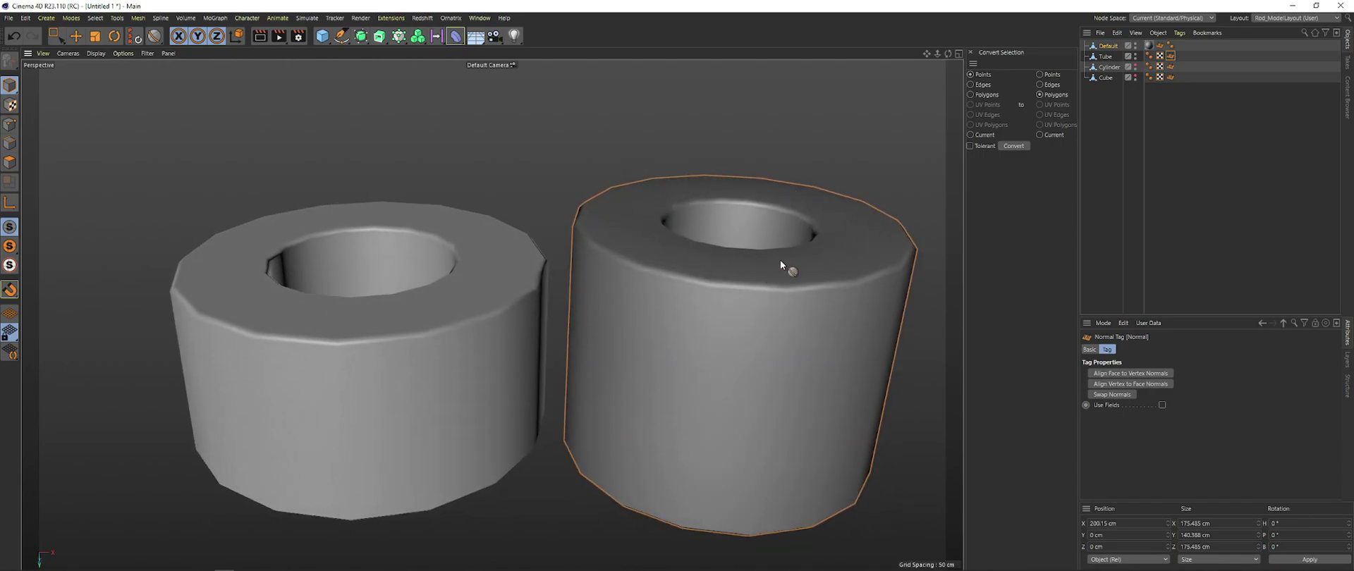
{"action": "left_click_drag", "start_coordinate": [780, 261], "coordinate": [654, 231], "text": "alt"}
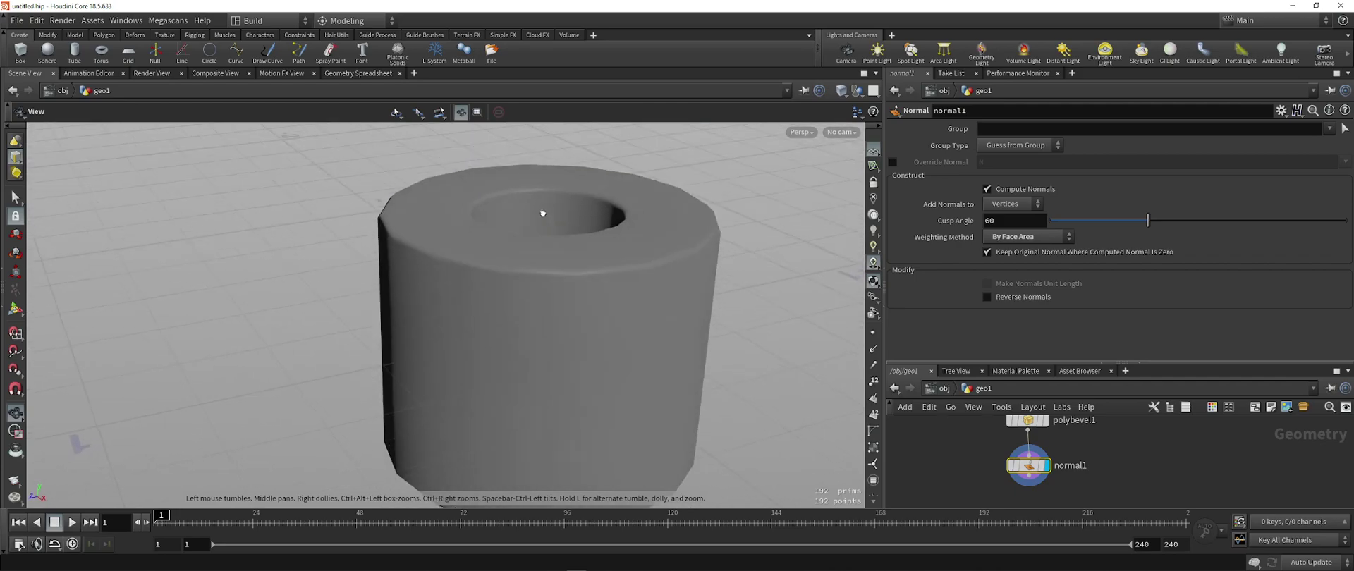
Switch to Houdini and inspect the bevel shading of the tube that uses the Normal node
{"action": "left_click_drag", "start_coordinate": [543, 214], "coordinate": [417, 278]}
{"action": "key", "text": "Return"}
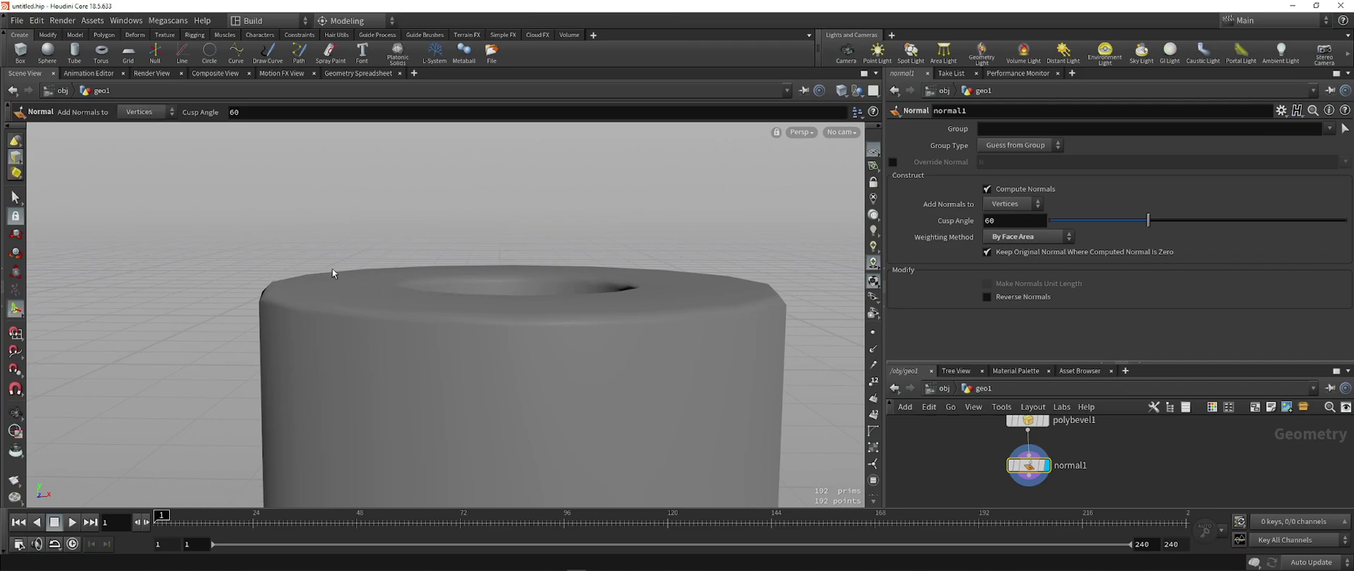
{"action": "key", "text": "Escape"}
{"action": "key", "text": "Return"}
{"action": "left_click_drag", "start_coordinate": [671, 291], "coordinate": [550, 291]}
{"action": "key", "text": "Escape"}
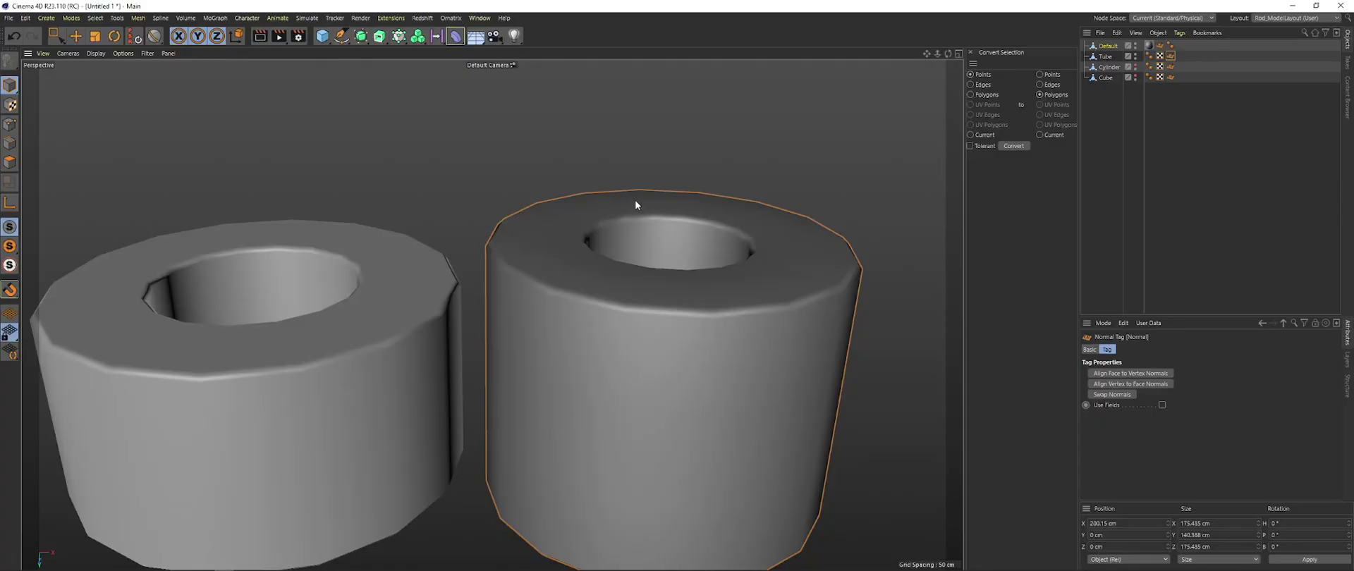
Return to Cinema 4D and examine the shading around the selected tube's inner hole at close range
{"action": "mouse_move", "coordinate": [638, 205]}
{"action": "left_mouse_down", "text": "alt"}
{"action": "mouse_move", "coordinate": [583, 247]}
{"action": "mouse_move", "coordinate": [632, 244]}
{"action": "left_mouse_up", "text": "alt"}
{"action": "middle_click_drag", "start_coordinate": [632, 244], "coordinate": [560, 241], "text": "alt"}
{"action": "right_click_drag", "start_coordinate": [560, 241], "coordinate": [615, 225], "text": "alt"}
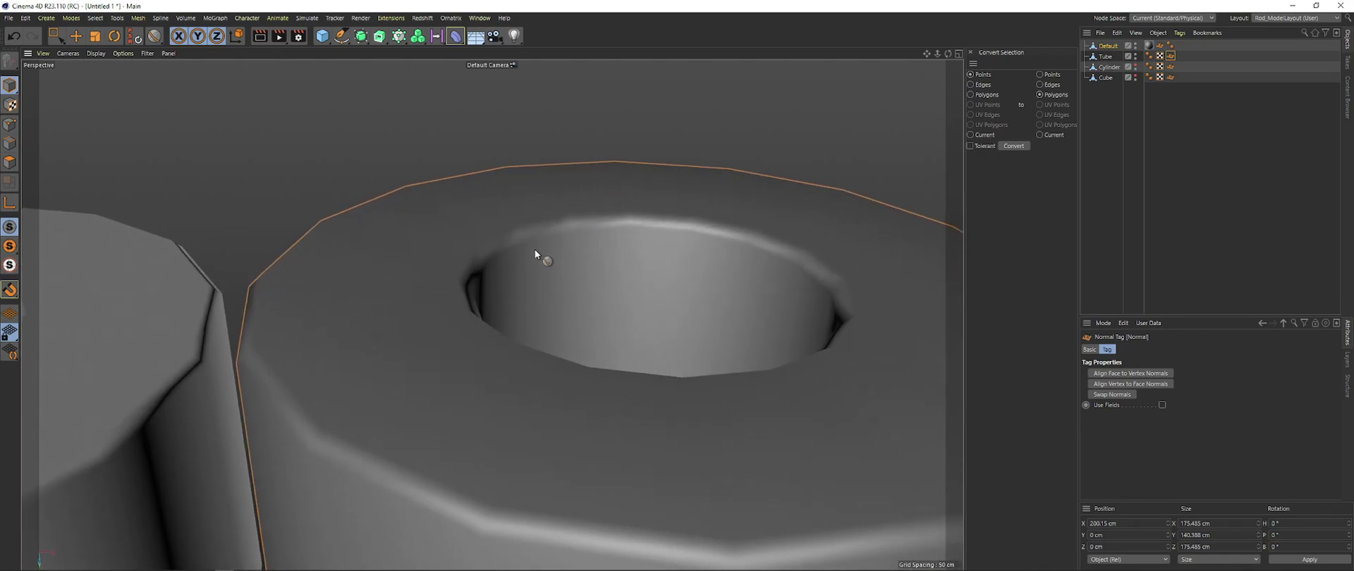
{"action": "left_click_drag", "start_coordinate": [534, 250], "coordinate": [488, 241], "text": "alt"}
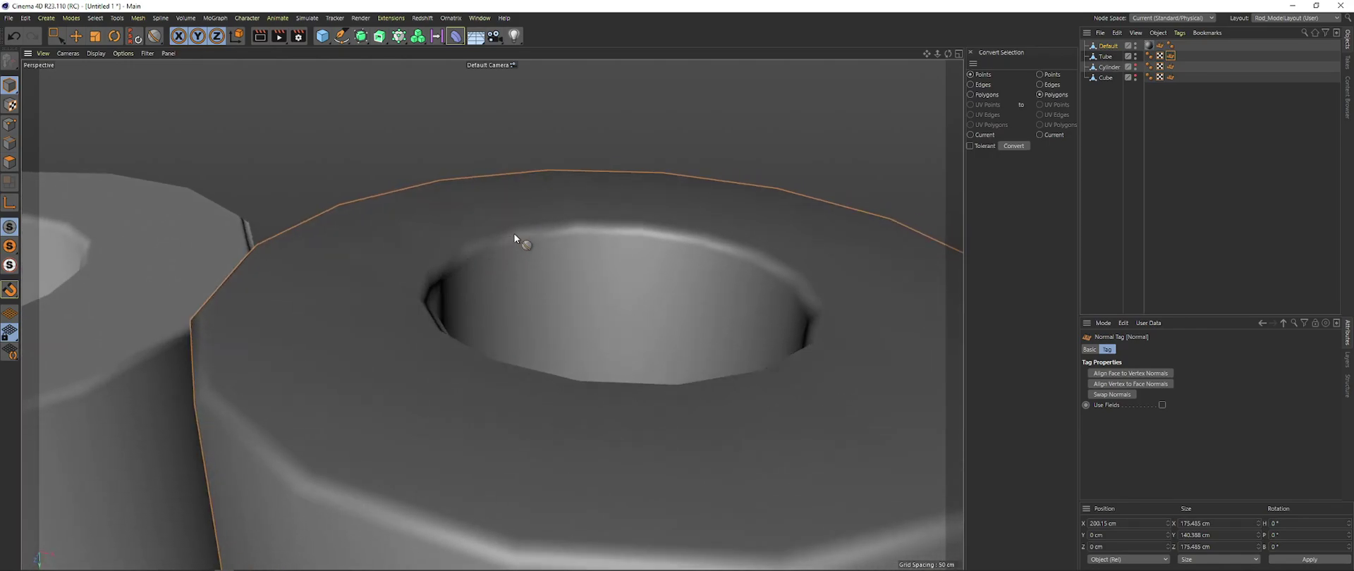
{"action": "left_click_drag", "start_coordinate": [552, 230], "coordinate": [605, 222], "text": "alt"}
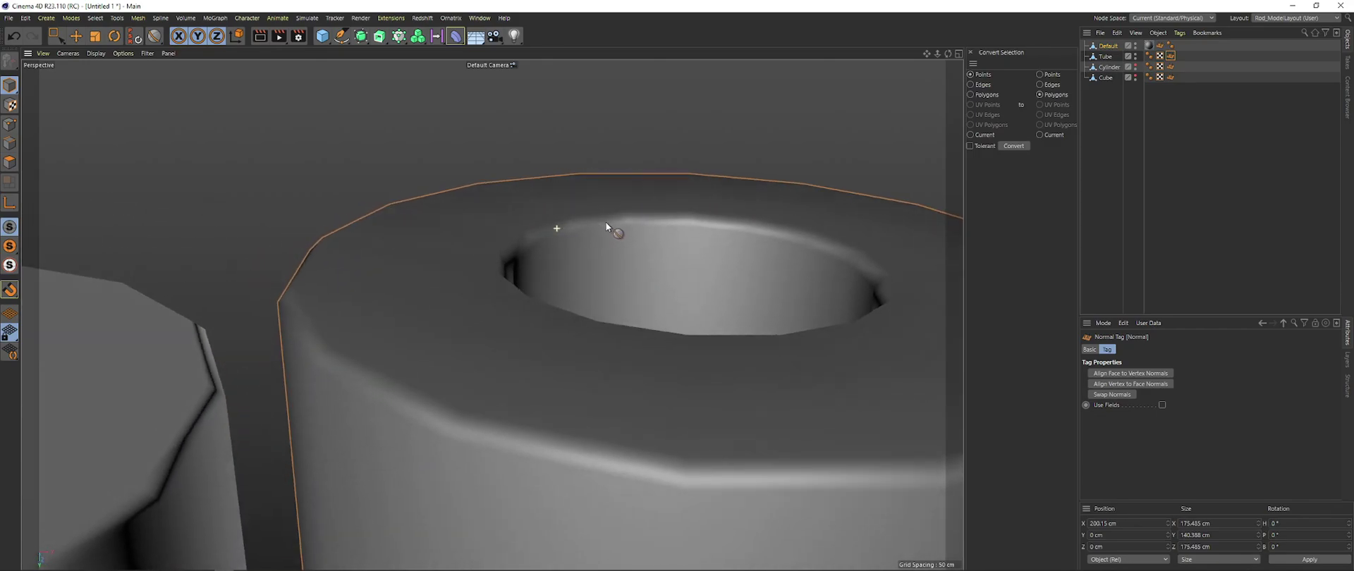
{"action": "middle_click_drag", "start_coordinate": [612, 222], "coordinate": [561, 220], "text": "alt"}
{"action": "right_click_drag", "start_coordinate": [562, 220], "coordinate": [590, 217], "text": "alt"}
{"action": "left_click_drag", "start_coordinate": [591, 221], "coordinate": [551, 218], "text": "alt"}
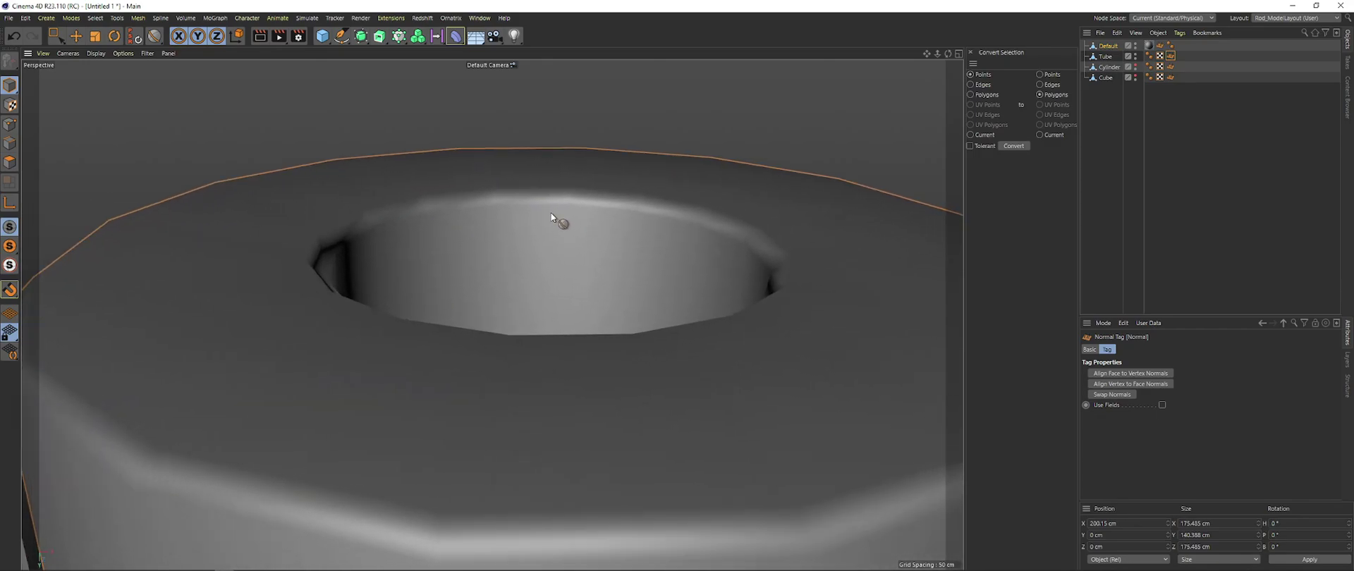
Overlay the mesh lines on the shaded view, inspect the bevel around the tube's hole, and restore plain shading
{"action": "key", "text": "b"}
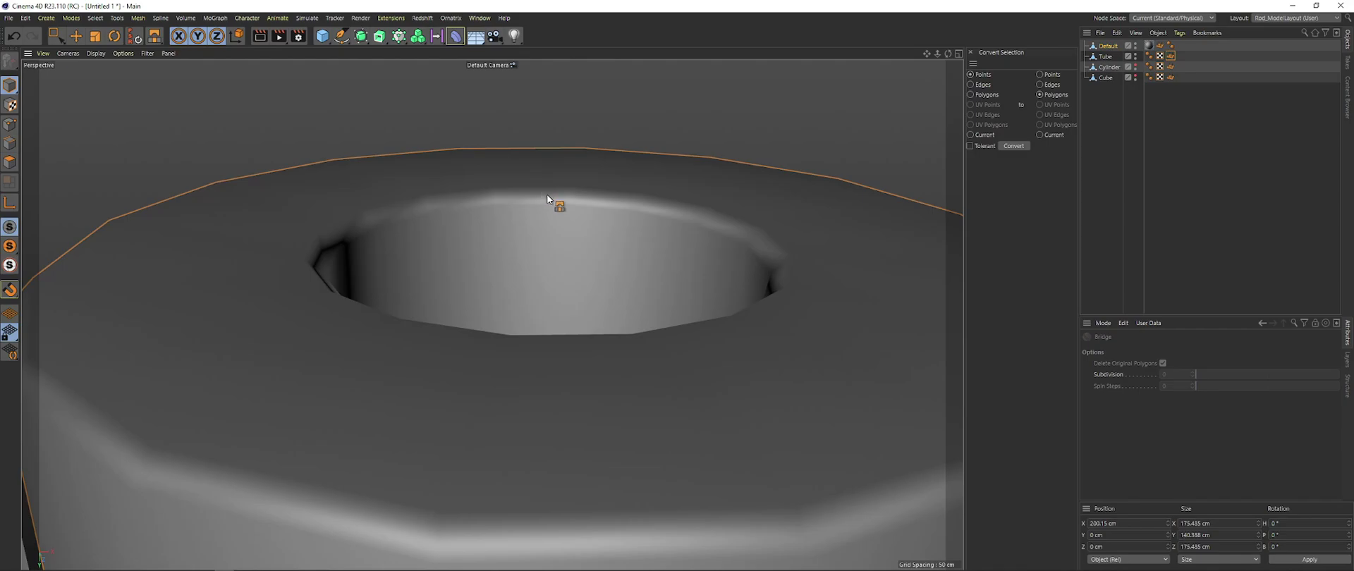
{"action": "key", "text": "n"}
{"action": "key", "text": "b"}
{"action": "mouse_move", "coordinate": [556, 221]}
{"action": "left_mouse_down", "text": "alt"}
{"action": "mouse_move", "coordinate": [538, 190]}
{"action": "mouse_move", "coordinate": [572, 222]}
{"action": "left_mouse_up", "text": "alt"}
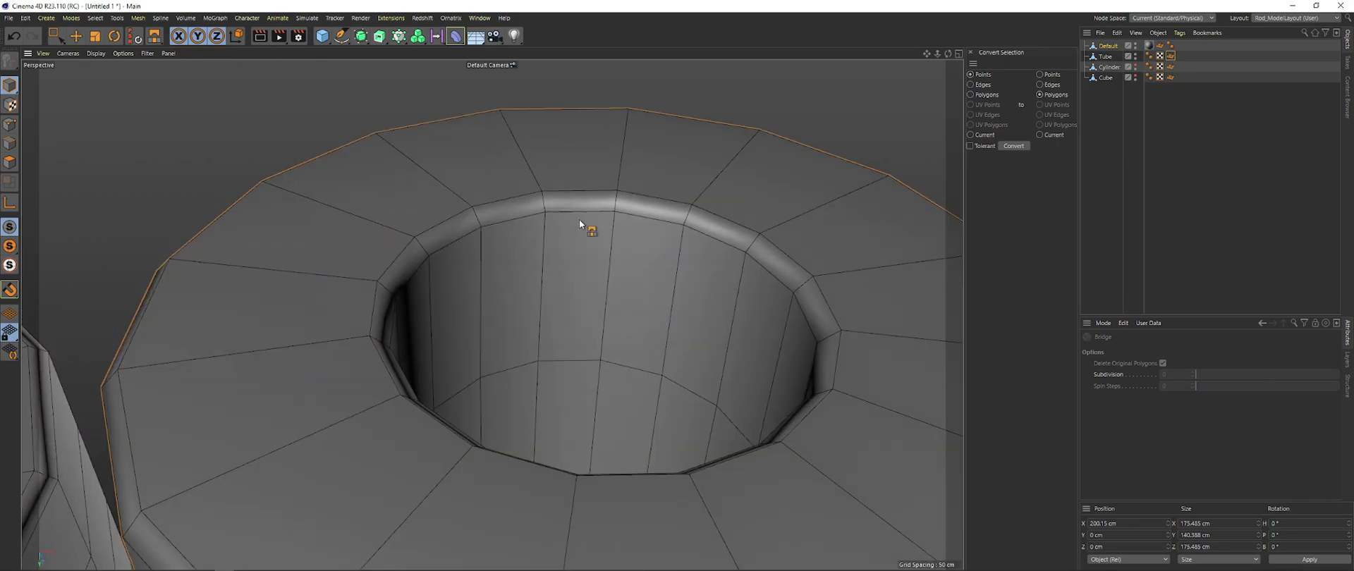
{"action": "scroll", "coordinate": [578, 219], "scroll_direction": "up", "scroll_amount": 4}
{"action": "left_click_drag", "start_coordinate": [408, 243], "coordinate": [404, 235], "text": "alt"}
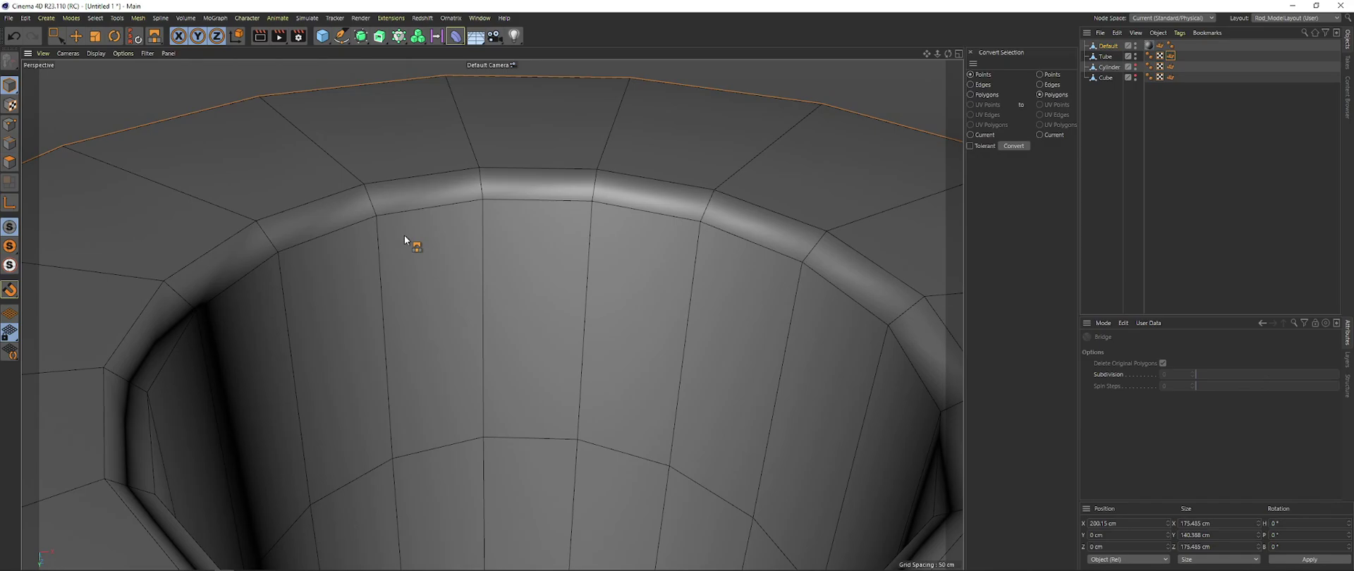
{"action": "key", "text": "n"}
{"action": "key", "text": "a"}
Examine from a distance how the shading of the two tubes reads side by side
{"action": "middle_click_drag", "start_coordinate": [470, 249], "coordinate": [530, 260], "text": "alt"}
{"action": "scroll", "coordinate": [647, 213], "scroll_direction": "down", "scroll_amount": 10}
{"action": "left_click_drag", "start_coordinate": [459, 193], "coordinate": [553, 281], "text": "alt"}
{"action": "middle_click_drag", "start_coordinate": [553, 276], "coordinate": [594, 277], "text": "alt"}
{"action": "right_click_drag", "start_coordinate": [477, 320], "coordinate": [557, 310], "text": "alt"}
{"action": "left_click_drag", "start_coordinate": [501, 317], "coordinate": [508, 289], "text": "alt"}
{"action": "scroll", "coordinate": [507, 289], "scroll_direction": "down", "scroll_amount": 8}
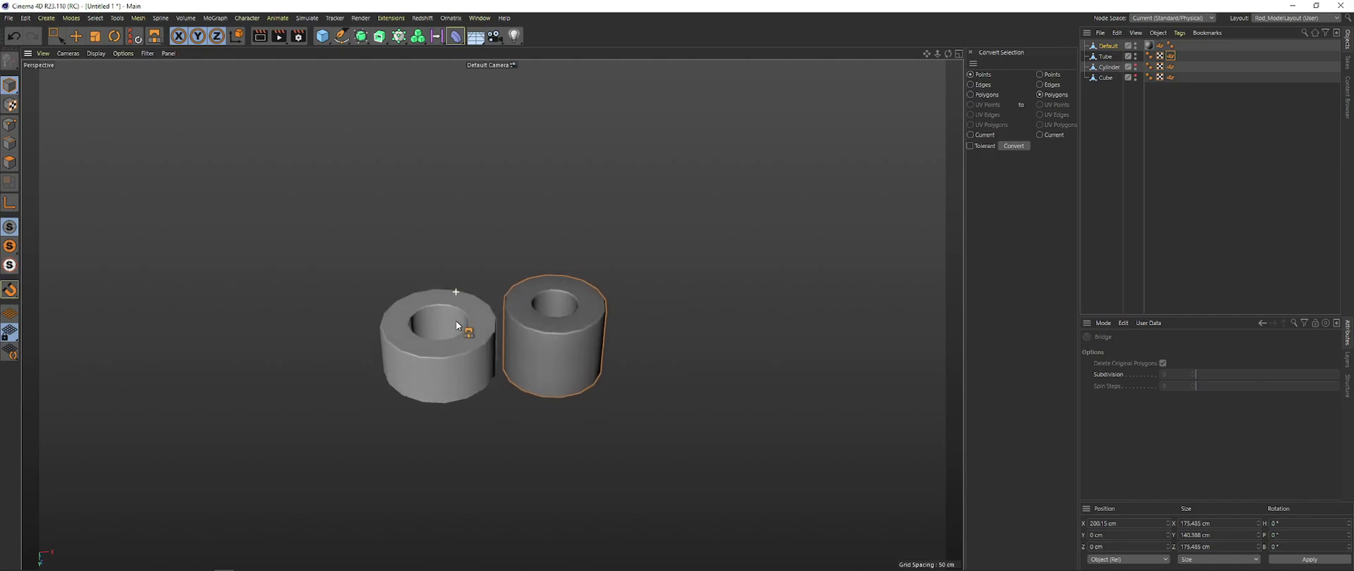
{"action": "scroll", "coordinate": [456, 346], "scroll_direction": "up", "scroll_amount": 3}
{"action": "scroll", "coordinate": [430, 333], "scroll_direction": "down", "scroll_amount": 4}
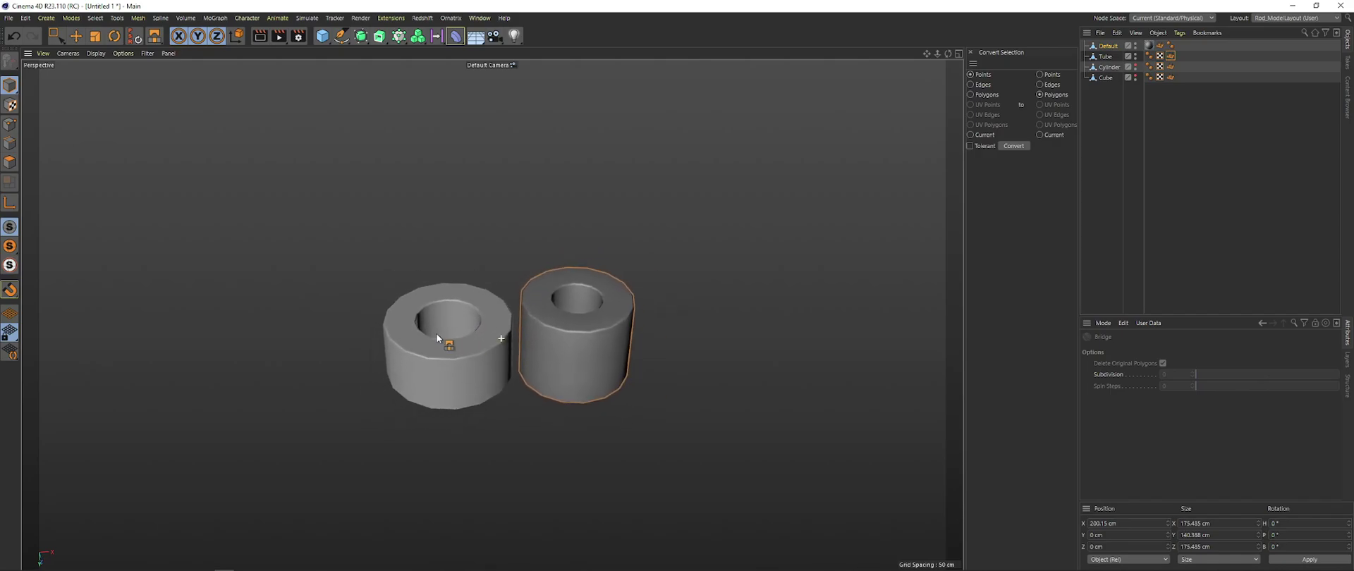
{"action": "scroll", "coordinate": [459, 321], "scroll_direction": "up", "scroll_amount": 2}
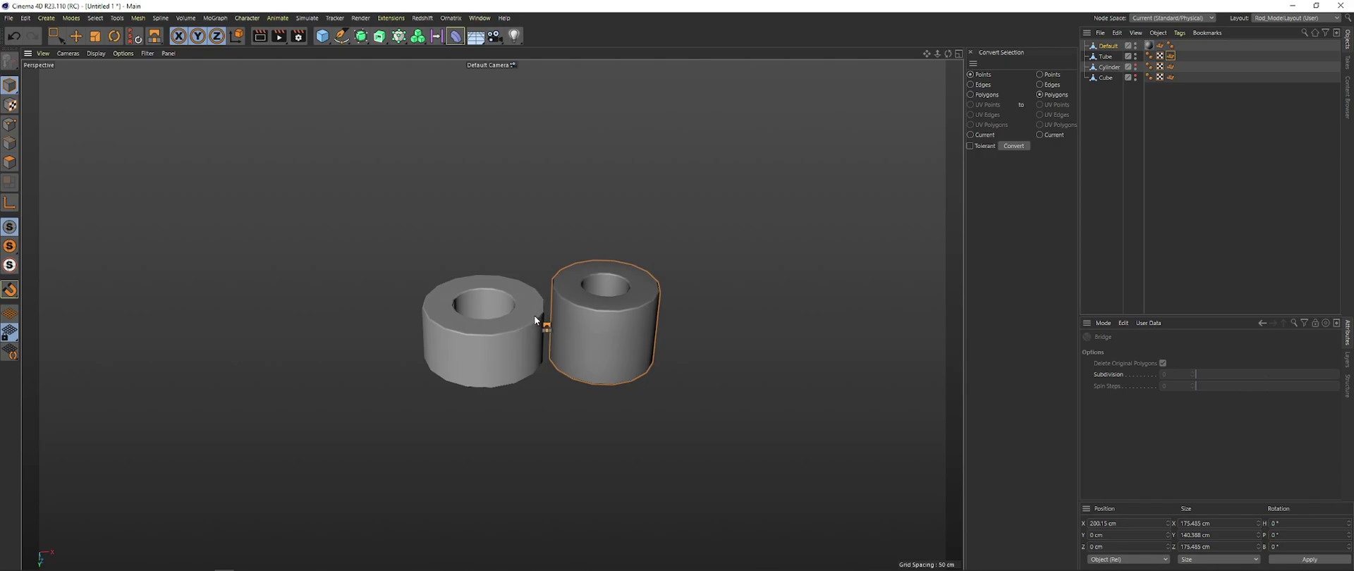
Compare the side walls and top bevels of both tubes from high and low viewing angles
{"action": "mouse_move", "coordinate": [526, 308]}
{"action": "left_mouse_down", "text": "alt"}
{"action": "mouse_move", "coordinate": [573, 315]}
{"action": "mouse_move", "coordinate": [523, 310]}
{"action": "left_mouse_up", "text": "alt"}
{"action": "middle_click_drag", "start_coordinate": [517, 304], "coordinate": [500, 295], "text": "alt"}
{"action": "right_click_drag", "start_coordinate": [502, 294], "coordinate": [553, 294], "text": "alt"}
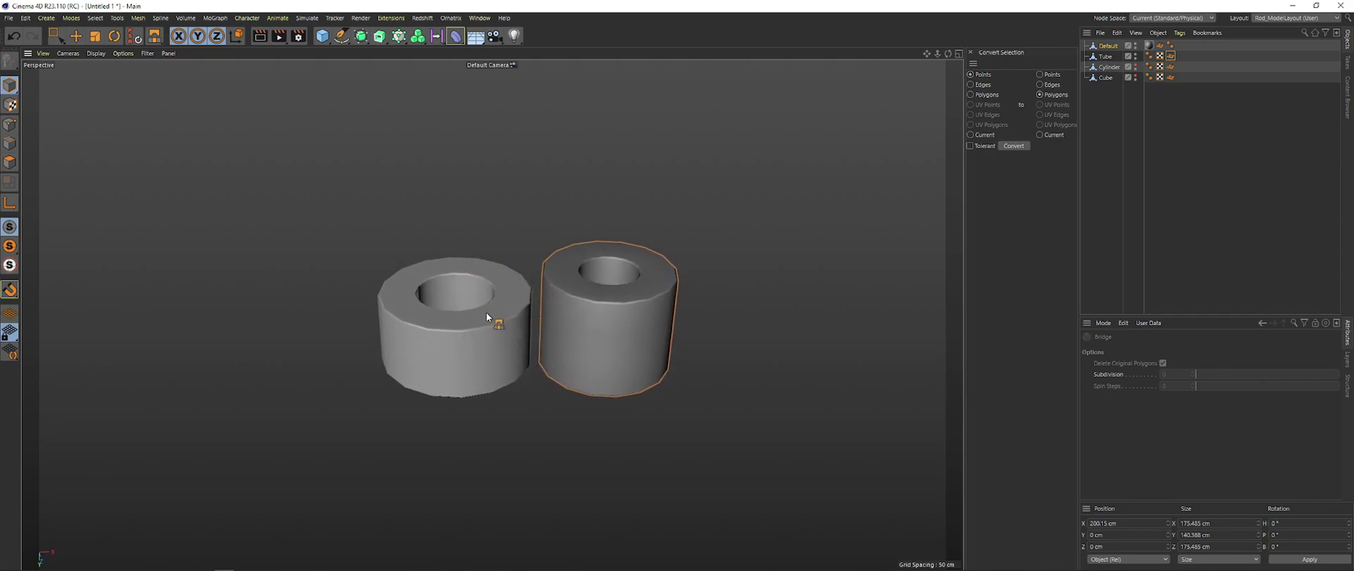
{"action": "mouse_move", "coordinate": [488, 310]}
{"action": "left_mouse_down", "text": "alt"}
{"action": "mouse_move", "coordinate": [489, 335]}
{"action": "mouse_move", "coordinate": [527, 329]}
{"action": "mouse_move", "coordinate": [522, 299]}
{"action": "mouse_move", "coordinate": [456, 295]}
{"action": "mouse_move", "coordinate": [455, 345]}
{"action": "mouse_move", "coordinate": [484, 155]}
{"action": "mouse_move", "coordinate": [471, 328]}
{"action": "mouse_move", "coordinate": [486, 303]}
{"action": "mouse_move", "coordinate": [501, 370]}
{"action": "mouse_move", "coordinate": [505, 227]}
{"action": "mouse_move", "coordinate": [504, 303]}
{"action": "mouse_move", "coordinate": [546, 305]}
{"action": "mouse_move", "coordinate": [548, 370]}
{"action": "mouse_move", "coordinate": [568, 309]}
{"action": "left_mouse_up", "text": "alt"}
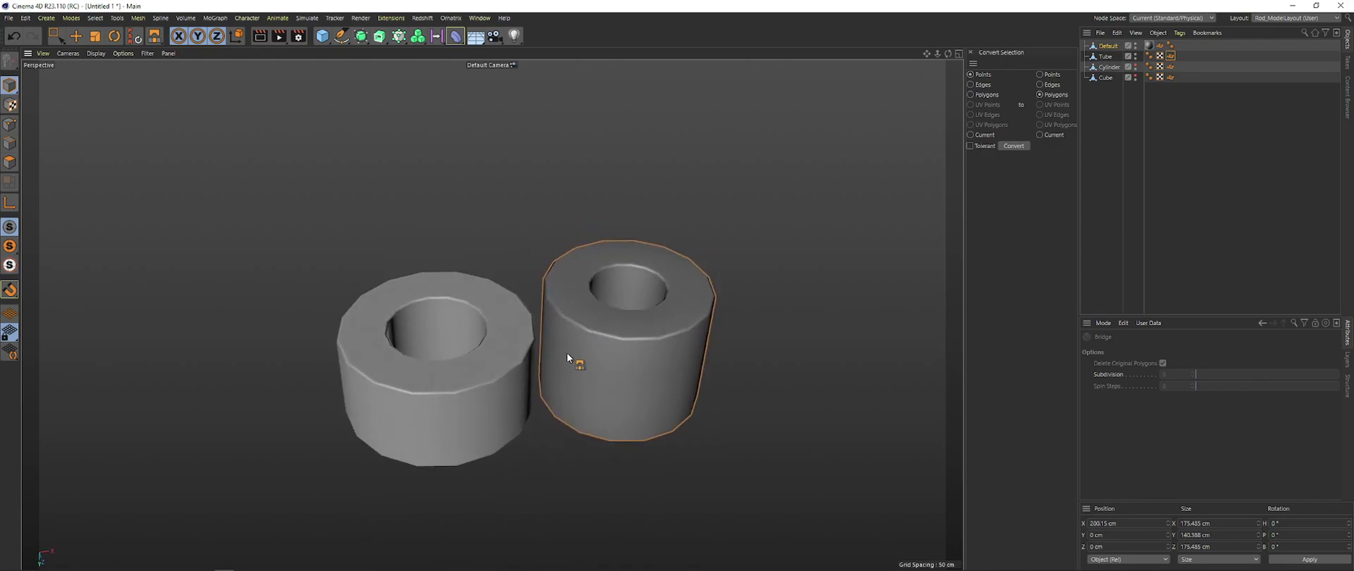
{"action": "left_click_drag", "start_coordinate": [566, 353], "coordinate": [564, 306], "text": "alt"}
{"action": "right_click_drag", "start_coordinate": [564, 306], "coordinate": [487, 387], "text": "alt"}
{"action": "left_click_drag", "start_coordinate": [486, 386], "coordinate": [484, 368], "text": "alt"}
{"action": "left_click_drag", "start_coordinate": [536, 341], "coordinate": [512, 347], "text": "alt"}
{"action": "right_click_drag", "start_coordinate": [511, 347], "coordinate": [608, 320], "text": "alt"}
{"action": "middle_click_drag", "start_coordinate": [608, 320], "coordinate": [564, 331], "text": "alt"}
{"action": "right_click_drag", "start_coordinate": [564, 331], "coordinate": [590, 323], "text": "alt"}
{"action": "left_click_drag", "start_coordinate": [589, 323], "coordinate": [579, 345], "text": "alt"}
{"action": "middle_click_drag", "start_coordinate": [516, 326], "coordinate": [544, 322], "text": "alt"}
{"action": "right_click_drag", "start_coordinate": [543, 322], "coordinate": [570, 330], "text": "alt"}
{"action": "mouse_move", "coordinate": [569, 327]}
{"action": "left_mouse_down", "text": "alt"}
{"action": "mouse_move", "coordinate": [498, 374]}
{"action": "mouse_move", "coordinate": [501, 230]}
{"action": "mouse_move", "coordinate": [499, 347]}
{"action": "mouse_move", "coordinate": [548, 327]}
{"action": "left_mouse_up", "text": "alt"}
{"action": "right_click_drag", "start_coordinate": [550, 329], "coordinate": [559, 326], "text": "alt"}
{"action": "middle_click_drag", "start_coordinate": [574, 316], "coordinate": [571, 323], "text": "alt"}
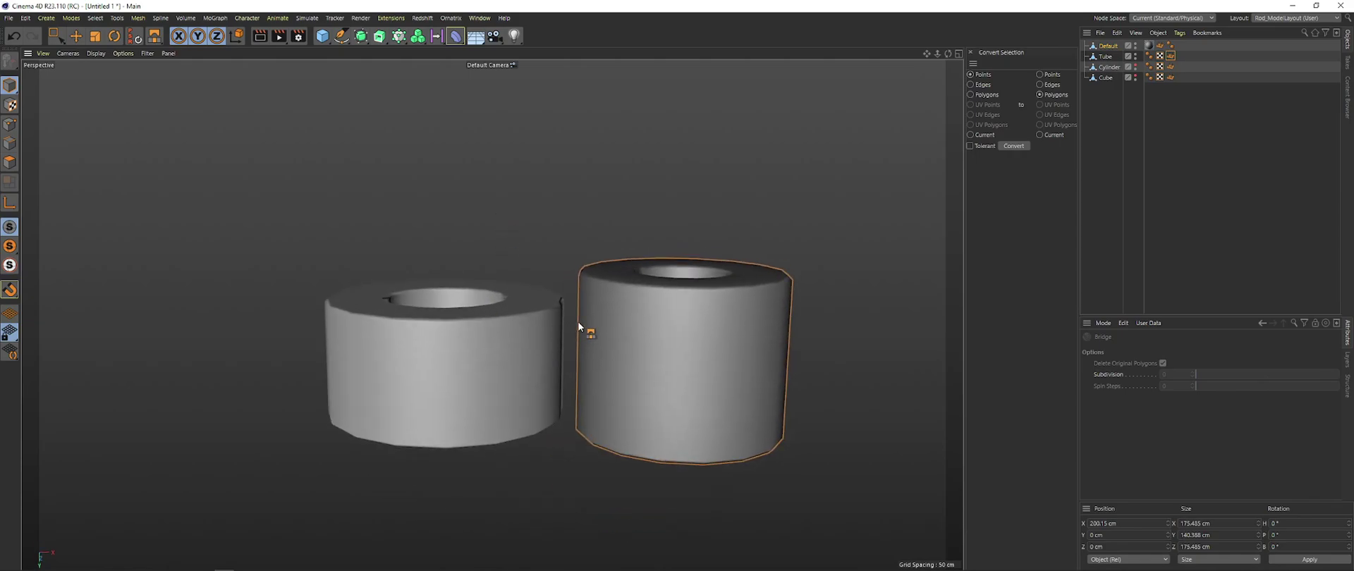
{"action": "left_click_drag", "start_coordinate": [588, 332], "coordinate": [486, 310], "text": "alt"}
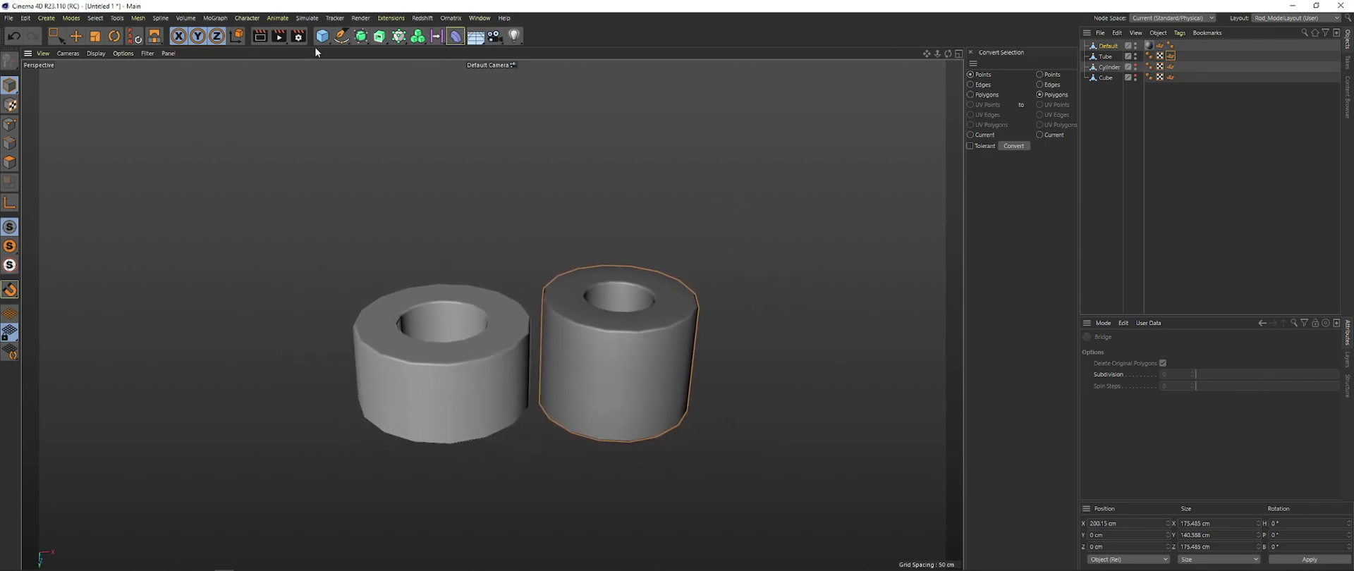
Add a cube primitive and convert it to an editable polygon object
{"action": "left_click", "coordinate": [321, 37]}
{"action": "middle_click_drag", "start_coordinate": [399, 277], "coordinate": [467, 277], "text": "alt"}
{"action": "left_click_drag", "start_coordinate": [466, 276], "coordinate": [468, 260], "text": "alt"}
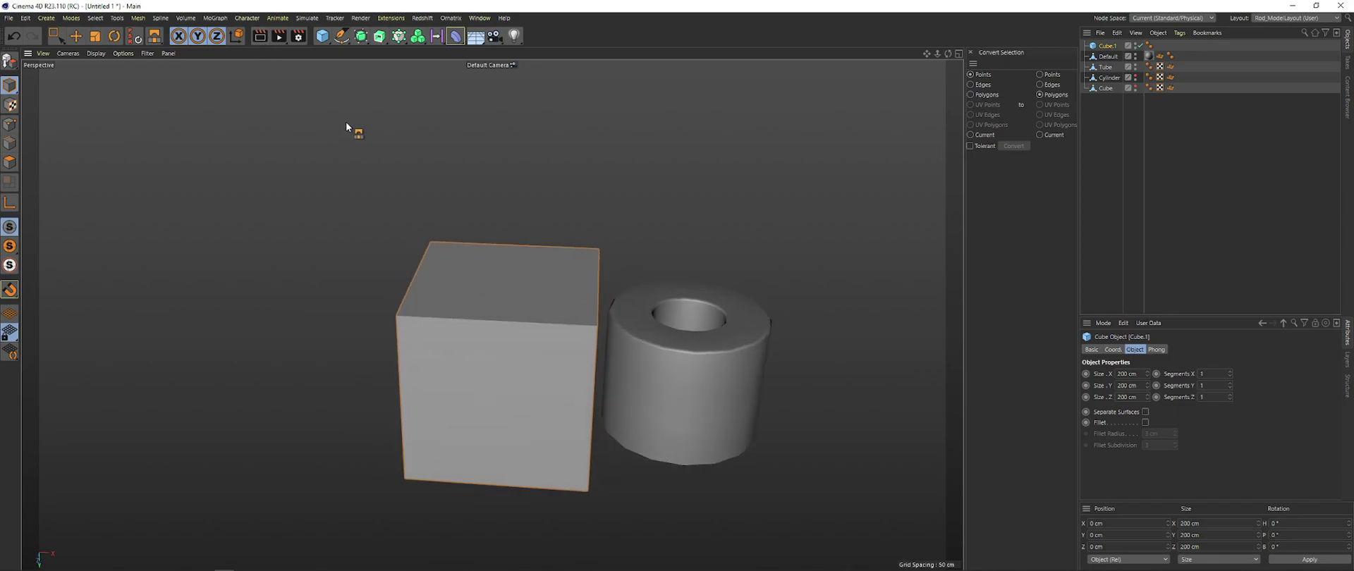
{"action": "middle_click_drag", "start_coordinate": [389, 195], "coordinate": [421, 186], "text": "alt"}
{"action": "right_click_drag", "start_coordinate": [422, 186], "coordinate": [401, 204], "text": "alt"}
{"action": "middle_click_drag", "start_coordinate": [401, 203], "coordinate": [410, 223], "text": "alt"}
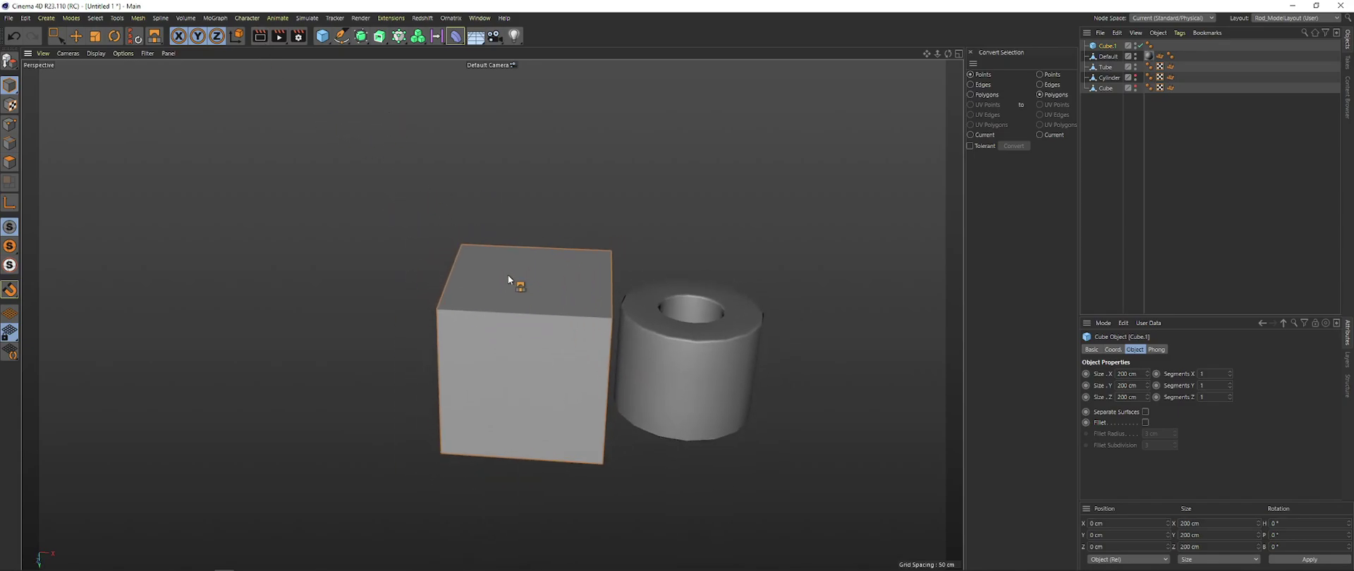
{"action": "middle_click_drag", "start_coordinate": [507, 278], "coordinate": [500, 277], "text": "alt"}
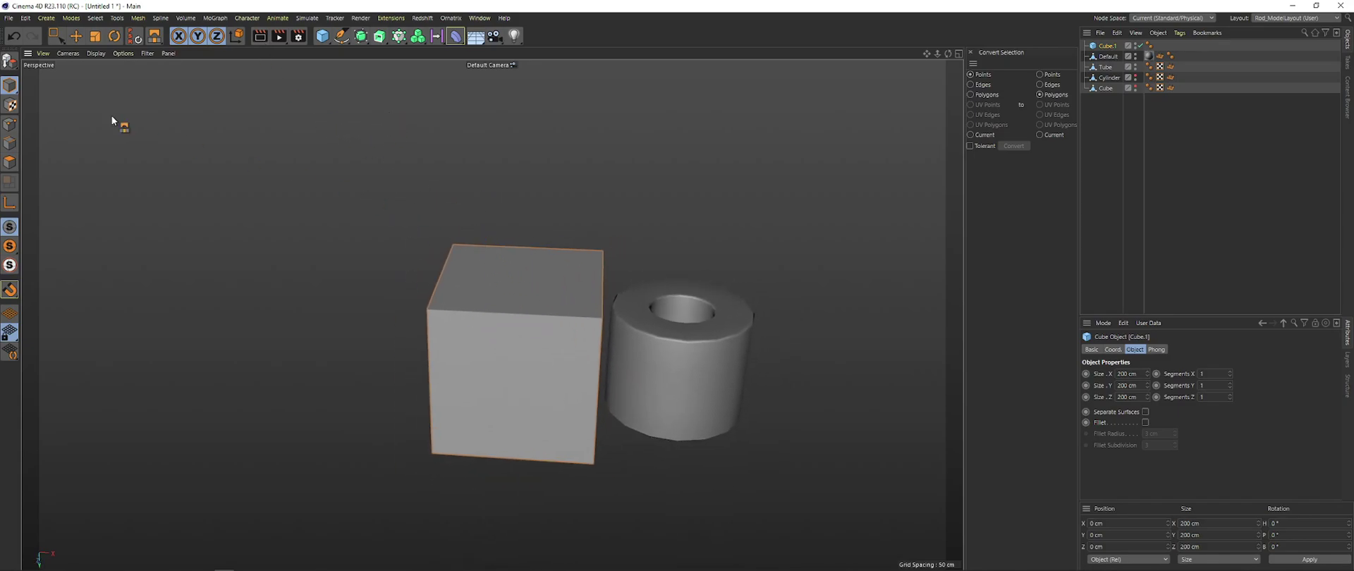
{"action": "key", "text": "c"}
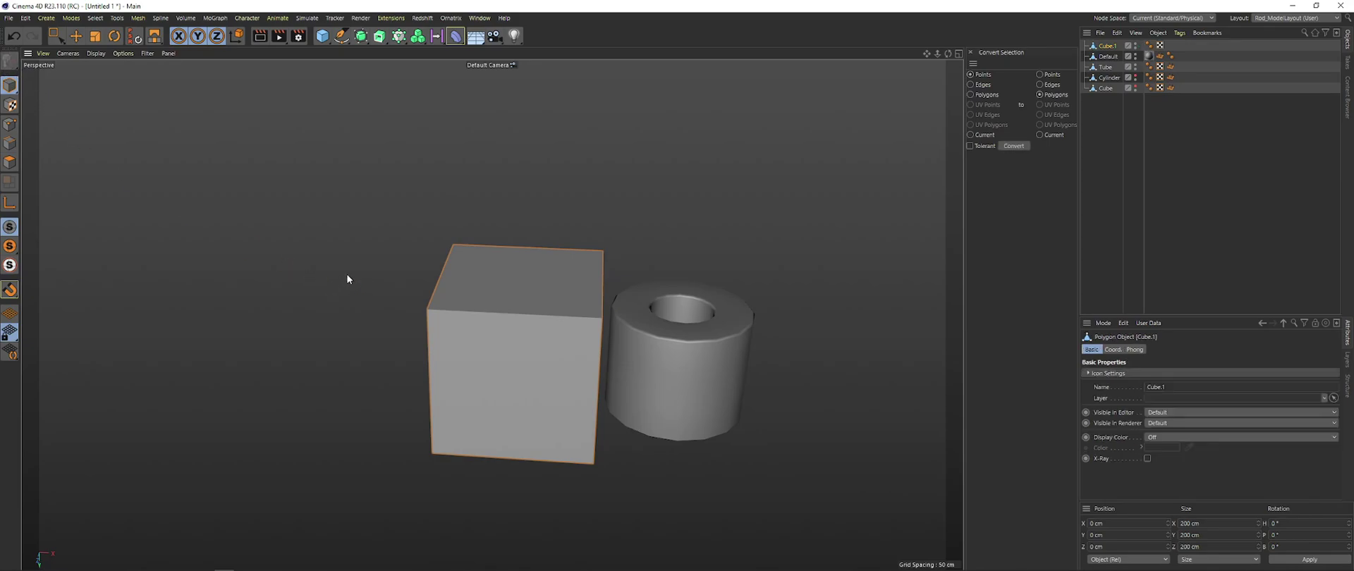
Move the cube along the X axis to about -354 cm, clear of the two tubes
{"action": "middle_click_drag", "start_coordinate": [492, 308], "coordinate": [500, 277], "text": "alt"}
{"action": "left_click", "coordinate": [76, 35]}
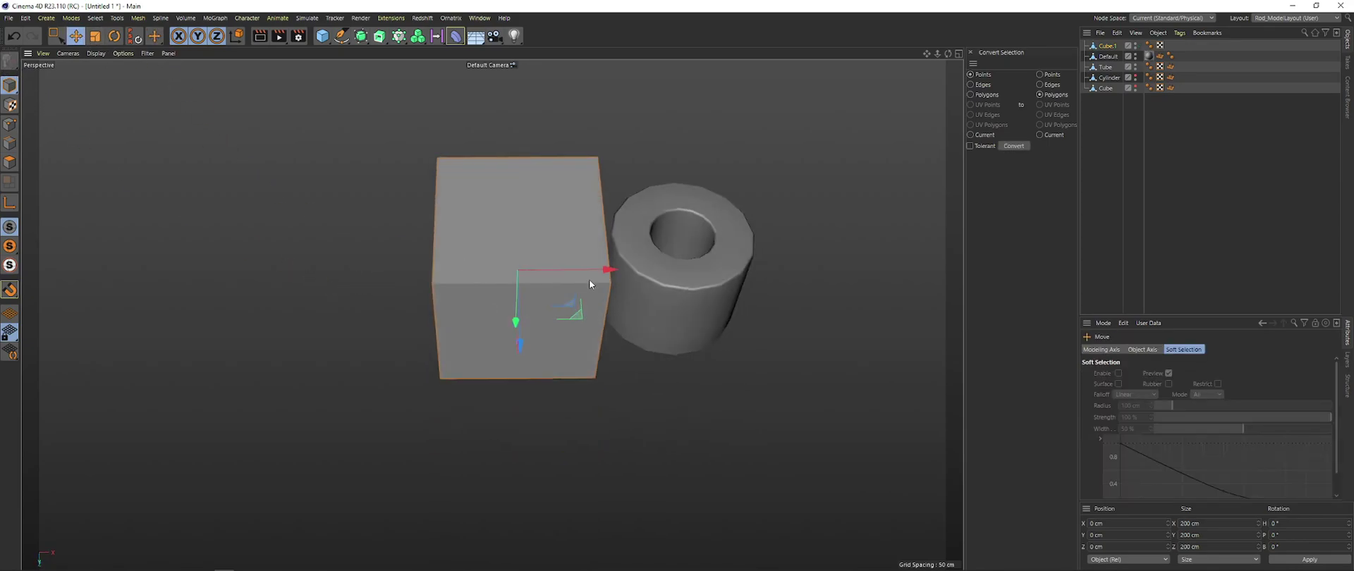
{"action": "left_click_drag", "start_coordinate": [609, 272], "coordinate": [315, 290]}
{"action": "middle_click_drag", "start_coordinate": [315, 290], "coordinate": [544, 352], "text": "alt"}
{"action": "left_click_drag", "start_coordinate": [544, 353], "coordinate": [520, 310], "text": "alt"}
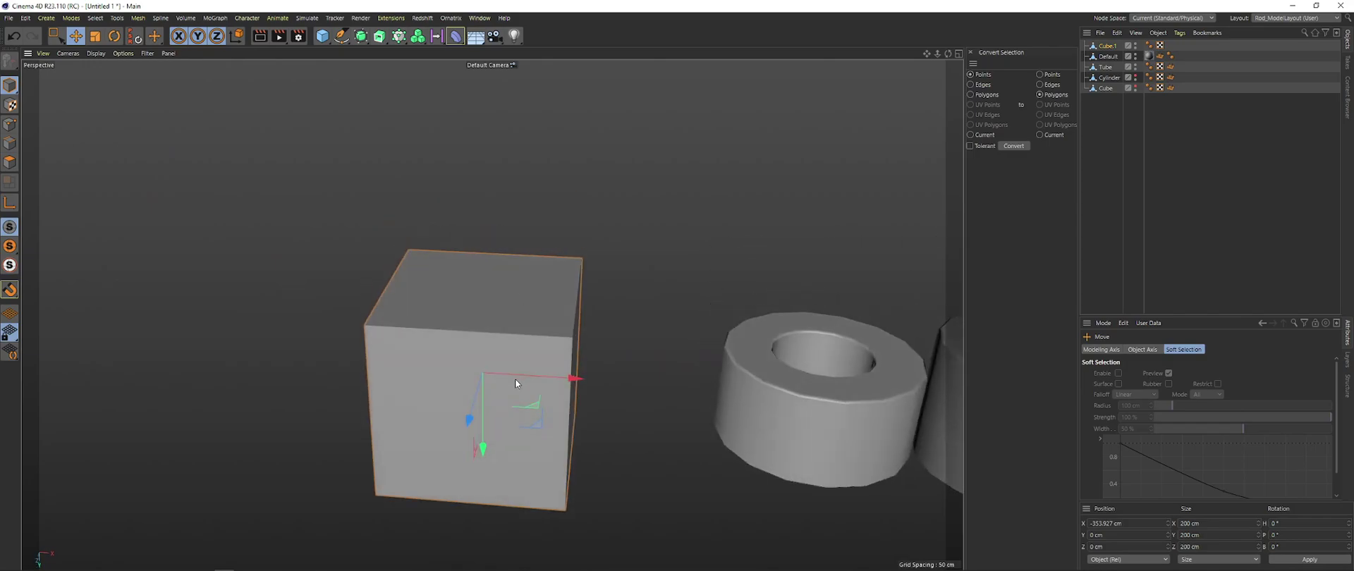
{"action": "middle_click_drag", "start_coordinate": [517, 385], "coordinate": [527, 335], "text": "alt"}
{"action": "right_click_drag", "start_coordinate": [527, 334], "coordinate": [552, 334], "text": "alt"}
Switch from object mode to edge mode for the cube
{"action": "key", "text": "Return"}
{"action": "key", "text": "Return"}
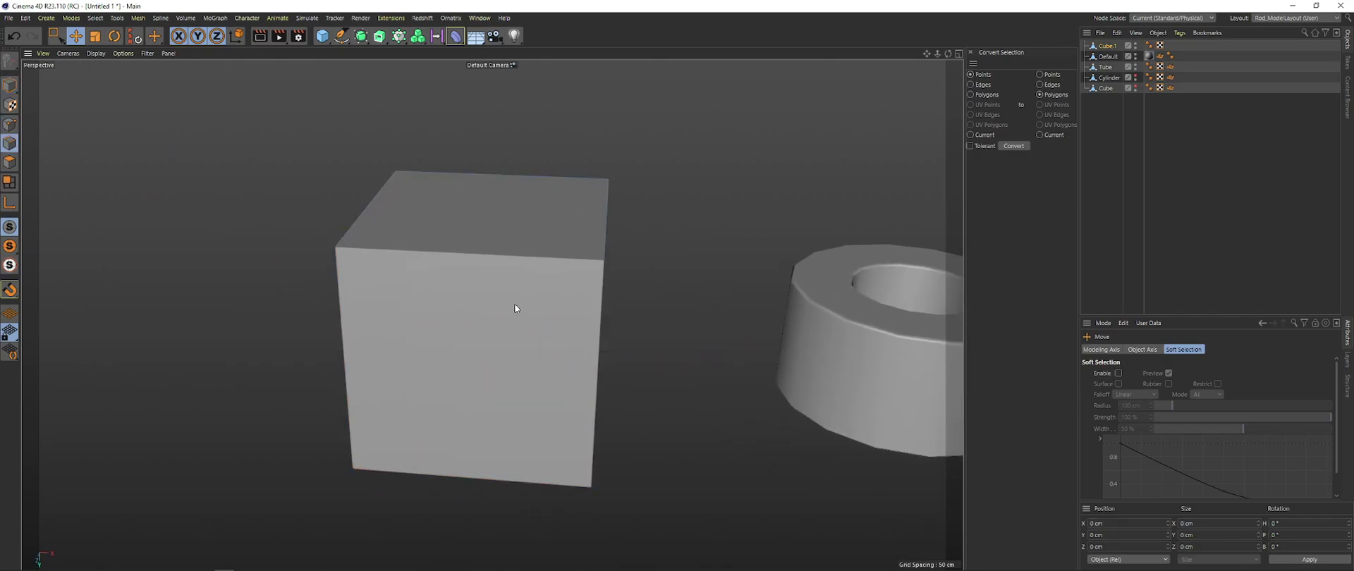
{"action": "middle_click_drag", "start_coordinate": [514, 303], "coordinate": [517, 311], "text": "alt"}
{"action": "right_click_drag", "start_coordinate": [517, 311], "coordinate": [481, 321], "text": "alt"}
{"action": "mouse_move", "coordinate": [480, 320]}
{"action": "left_mouse_down", "text": "alt"}
{"action": "mouse_move", "coordinate": [473, 296]}
{"action": "mouse_move", "coordinate": [561, 350]}
{"action": "left_mouse_up", "text": "alt"}
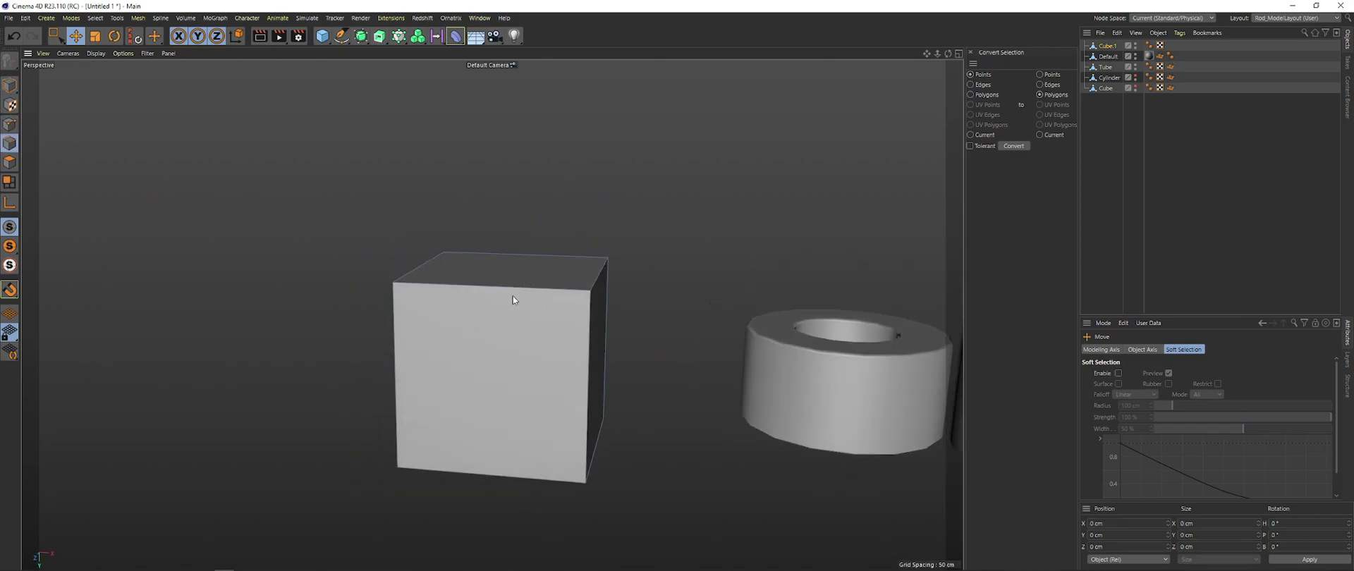
{"action": "key", "text": "Return"}
{"action": "key", "text": "Return"}
{"action": "key", "text": "Return"}
{"action": "key", "text": "Return"}
{"action": "key", "text": "Return"}
{"action": "key", "text": "Return"}
{"action": "key", "text": "Return"}
{"action": "key", "text": "Return"}
{"action": "key", "text": "Return"}
{"action": "left_click_drag", "start_coordinate": [411, 282], "coordinate": [291, 178], "text": "alt"}
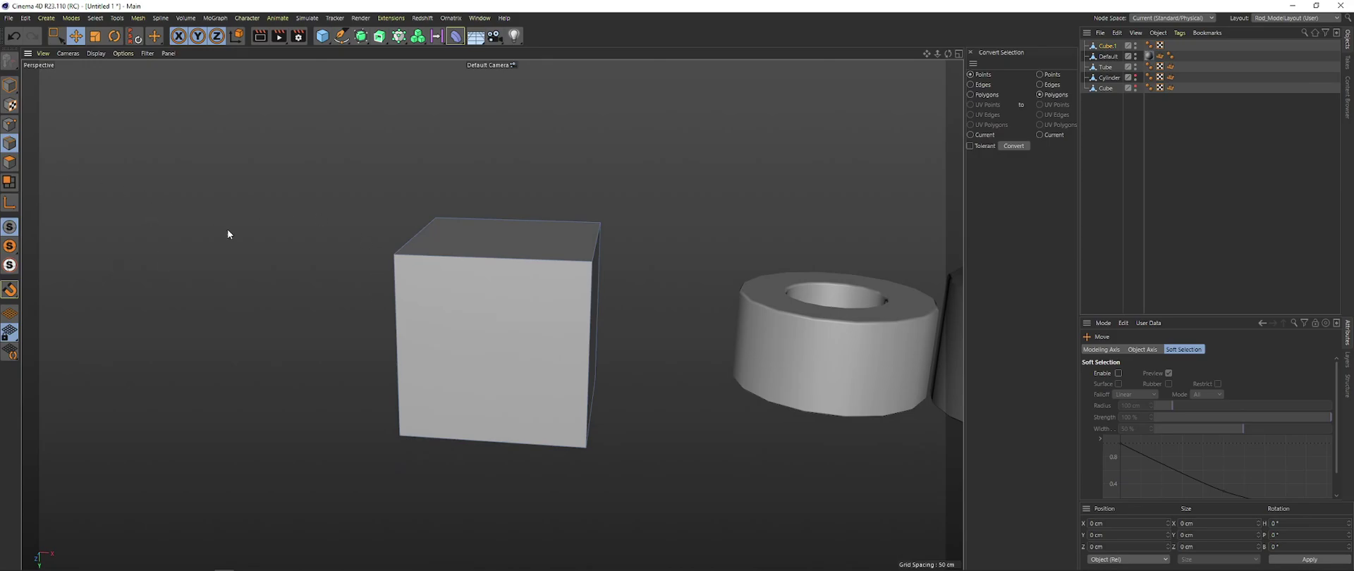
{"action": "left_click_drag", "start_coordinate": [268, 290], "coordinate": [408, 316], "text": "alt"}
{"action": "left_click_drag", "start_coordinate": [542, 245], "coordinate": [364, 330], "text": "alt"}
{"action": "key", "text": "space"}
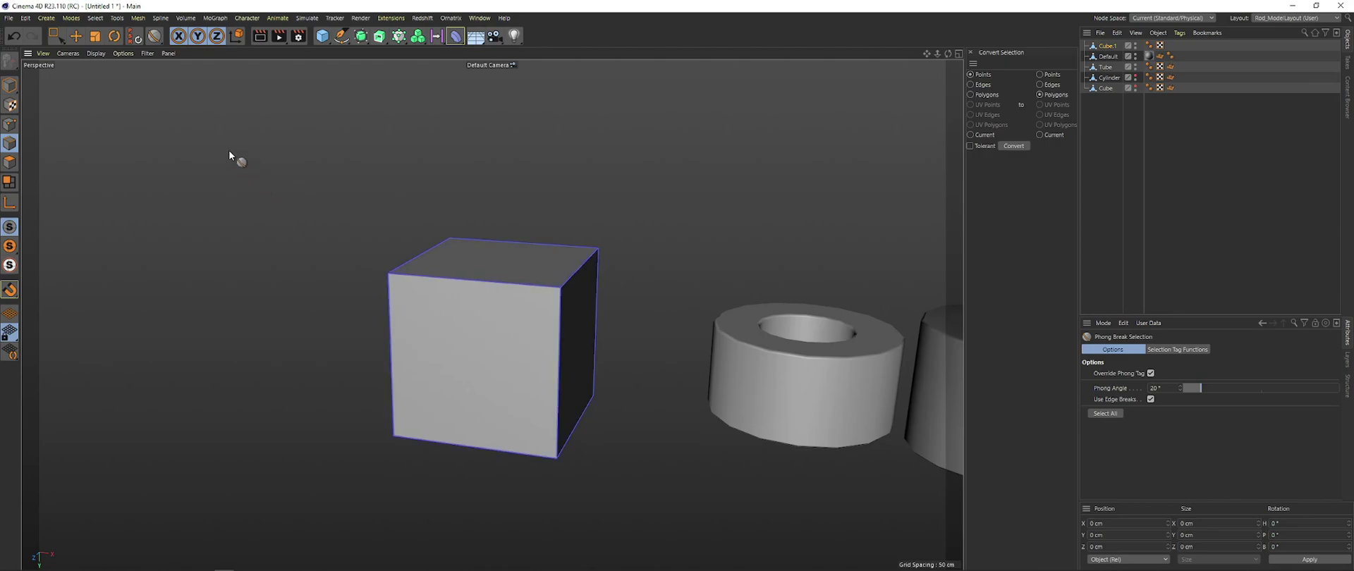
{"action": "key", "text": "space"}
{"action": "key", "text": "e"}
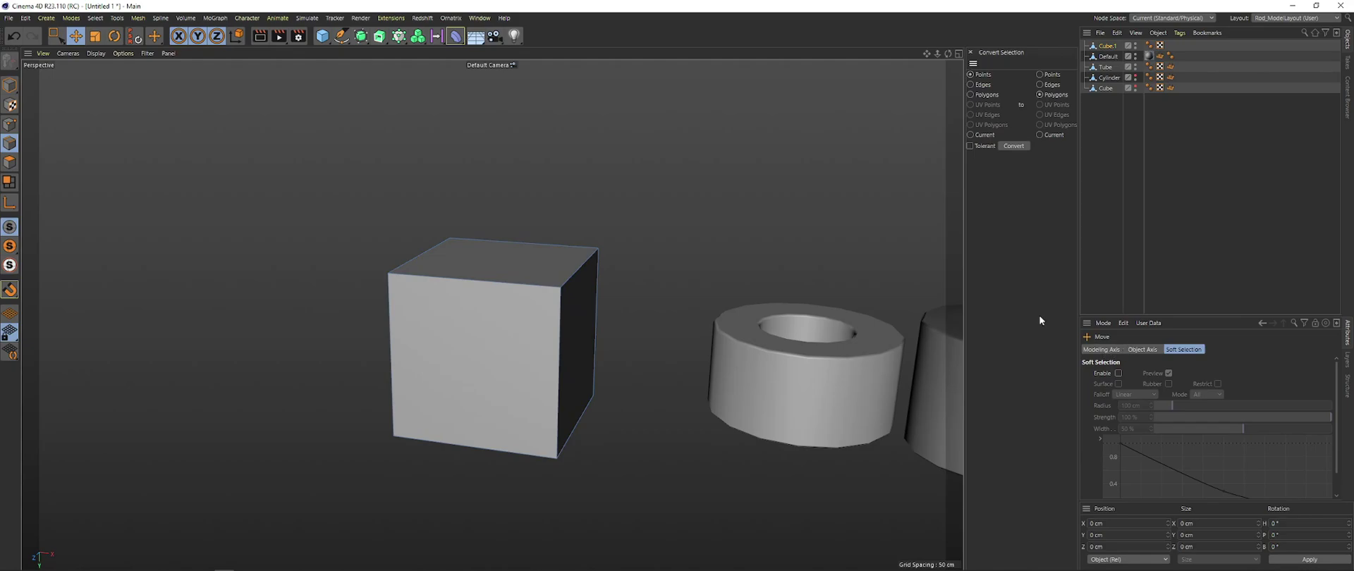
{"action": "key", "text": "space"}
{"action": "key", "text": "space"}
{"action": "key", "text": "space"}
{"action": "key", "text": "space"}
{"action": "key", "text": "space"}
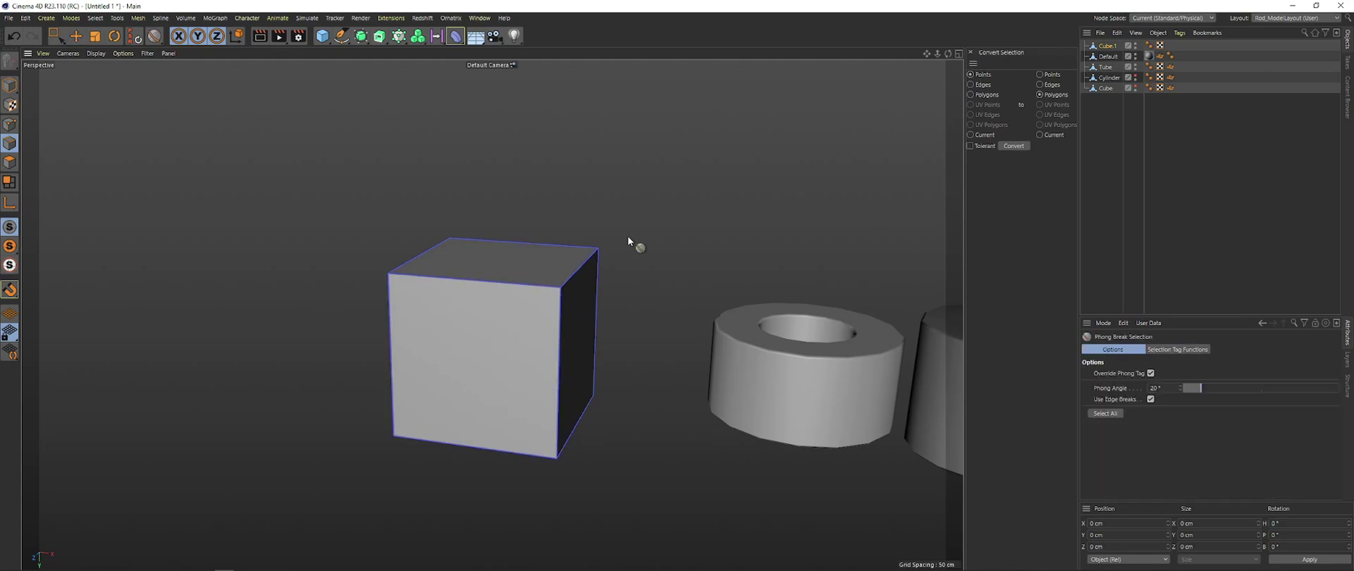
{"action": "key", "text": "space"}
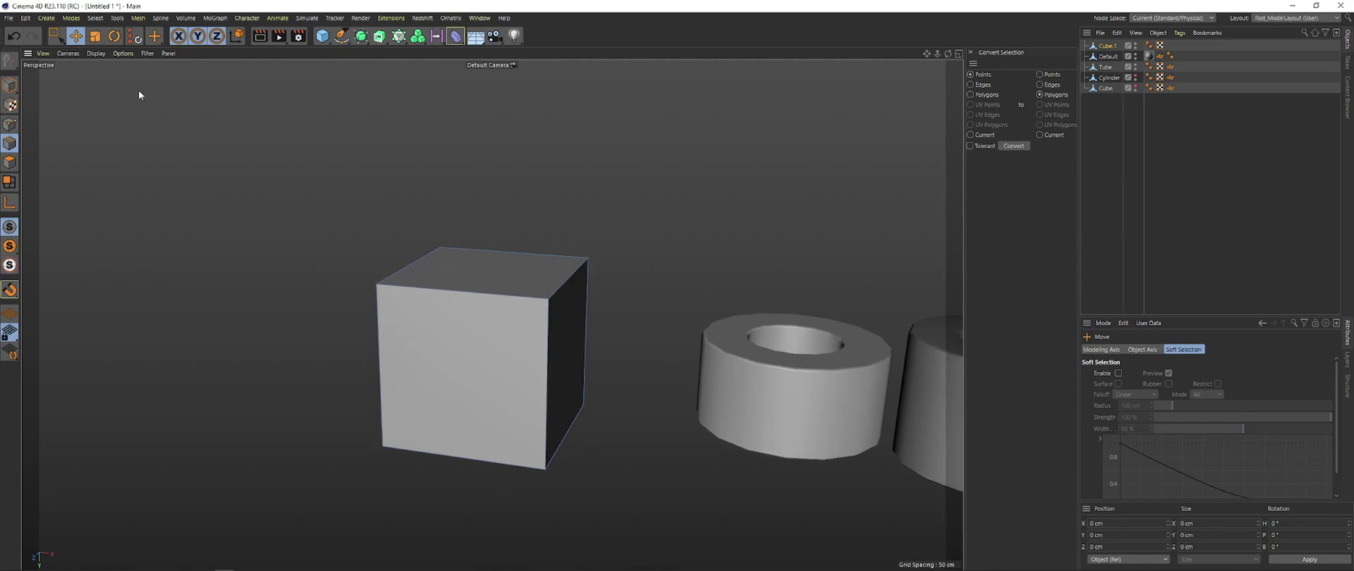
Select all edges of the cube with Rectangle Selection
{"action": "left_click", "coordinate": [58, 36]}
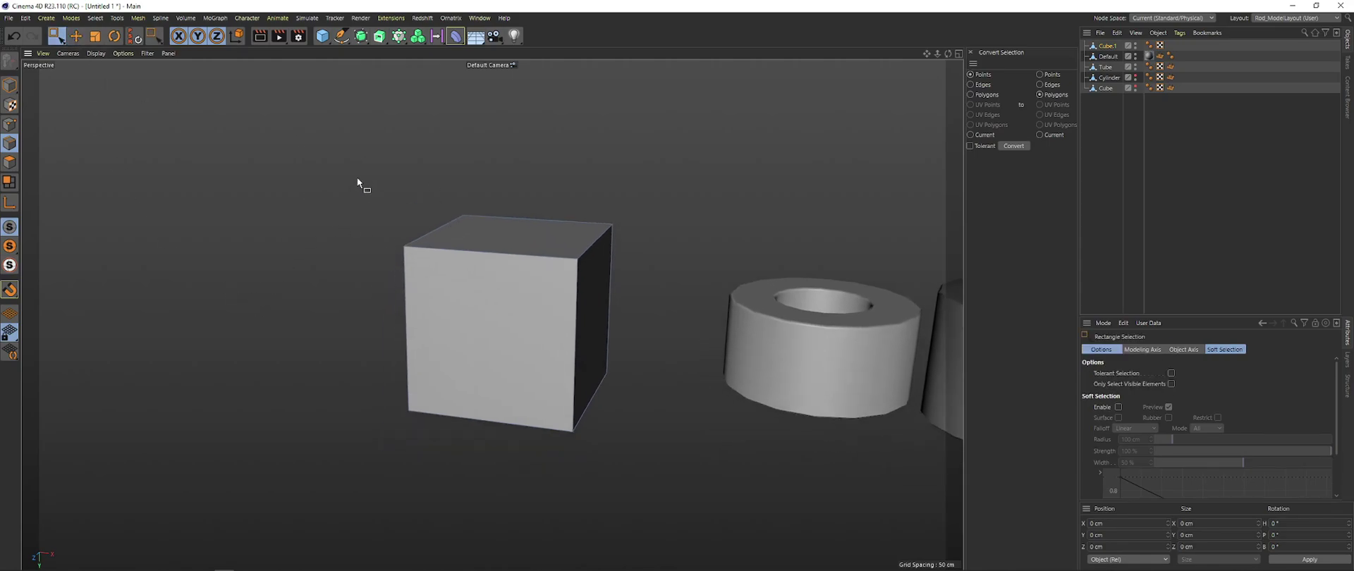
{"action": "left_click_drag", "start_coordinate": [357, 172], "coordinate": [678, 519]}
{"action": "scroll", "coordinate": [634, 324], "scroll_direction": "up", "scroll_amount": 4}
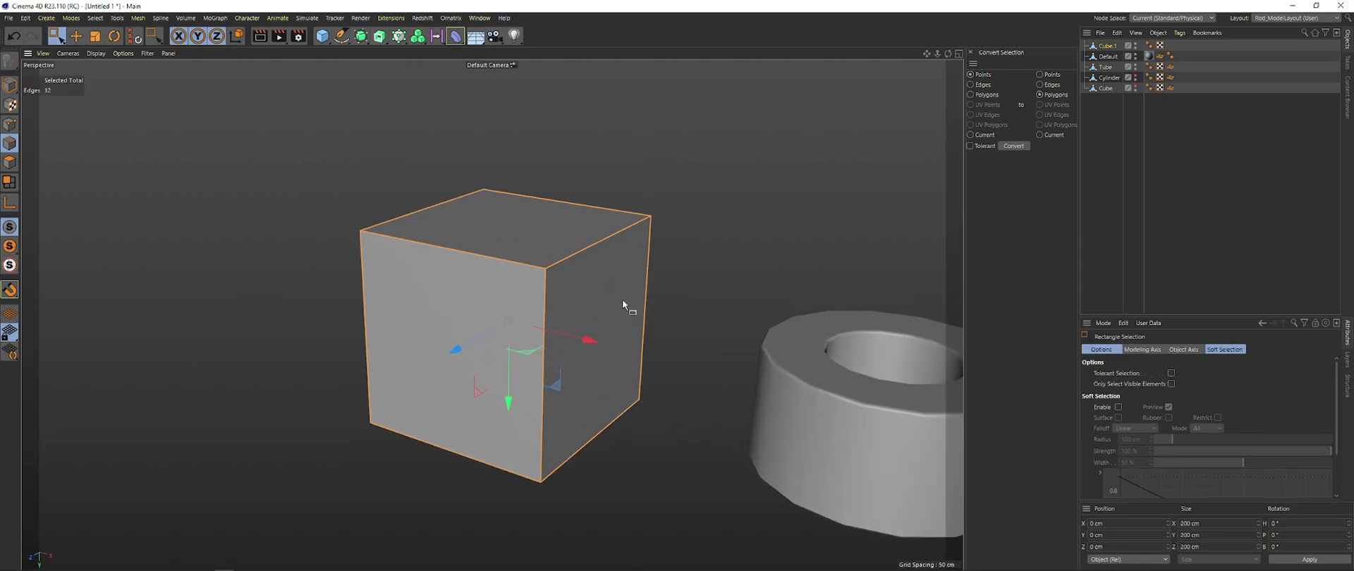
{"action": "key", "text": "space"}
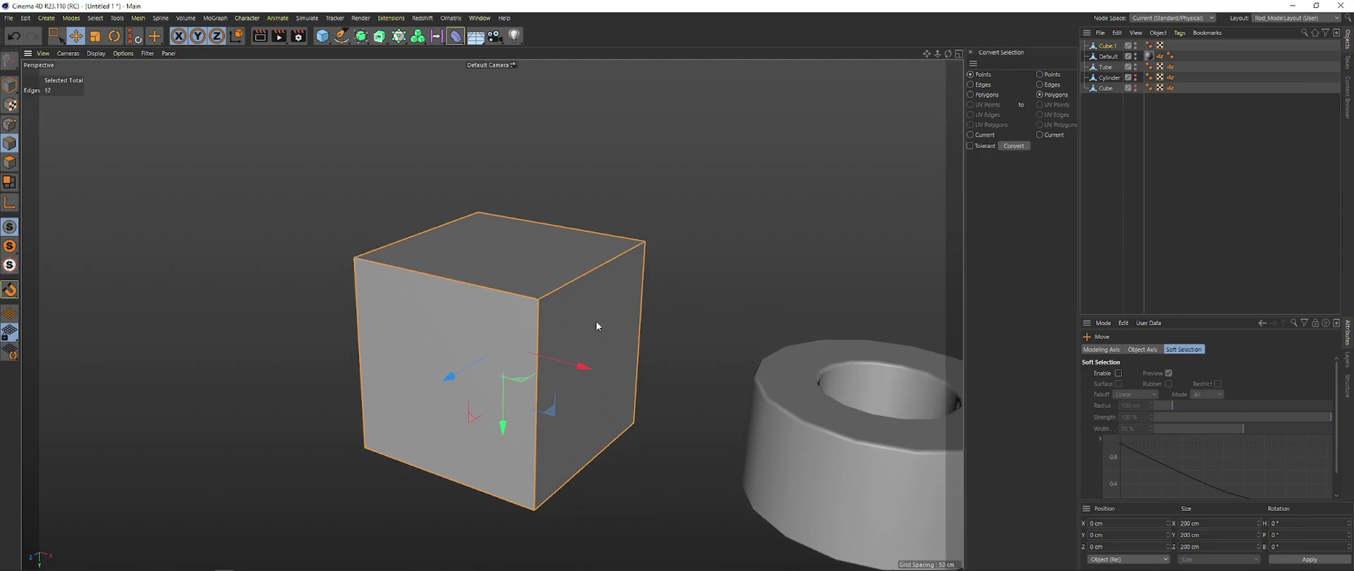
{"action": "key", "text": "space"}
{"action": "key", "text": "space"}
{"action": "middle_click_drag", "start_coordinate": [599, 305], "coordinate": [595, 315], "text": "alt"}
{"action": "key", "text": "space"}
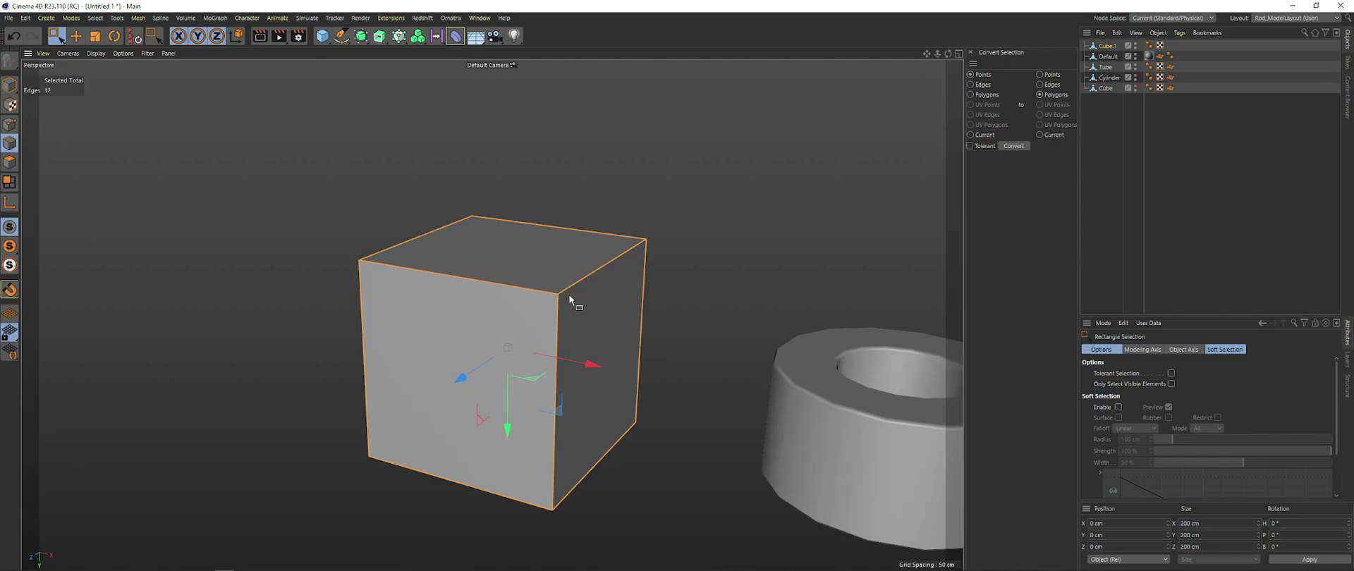
{"action": "key", "text": "space"}
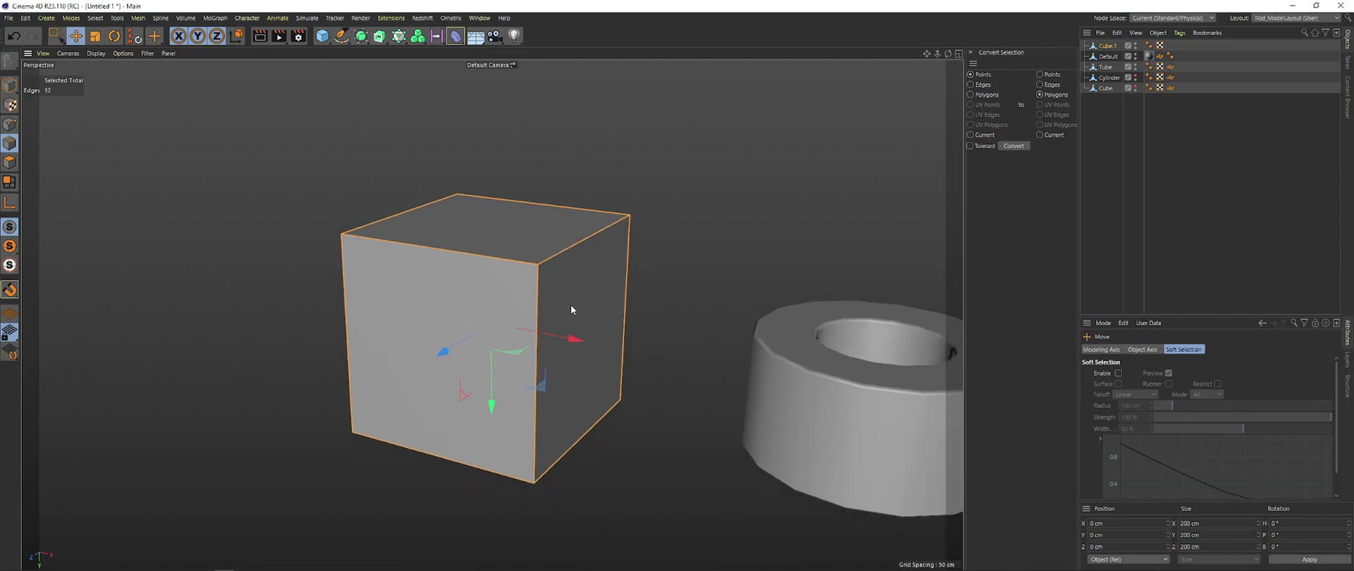
Bevel the selected cube edges in Chamfer mode with an offset of about 3.9 cm and 0 subdivisions
{"action": "key", "text": "n"}
{"action": "right_click", "coordinate": [629, 356]}
{"action": "left_click", "coordinate": [638, 350]}
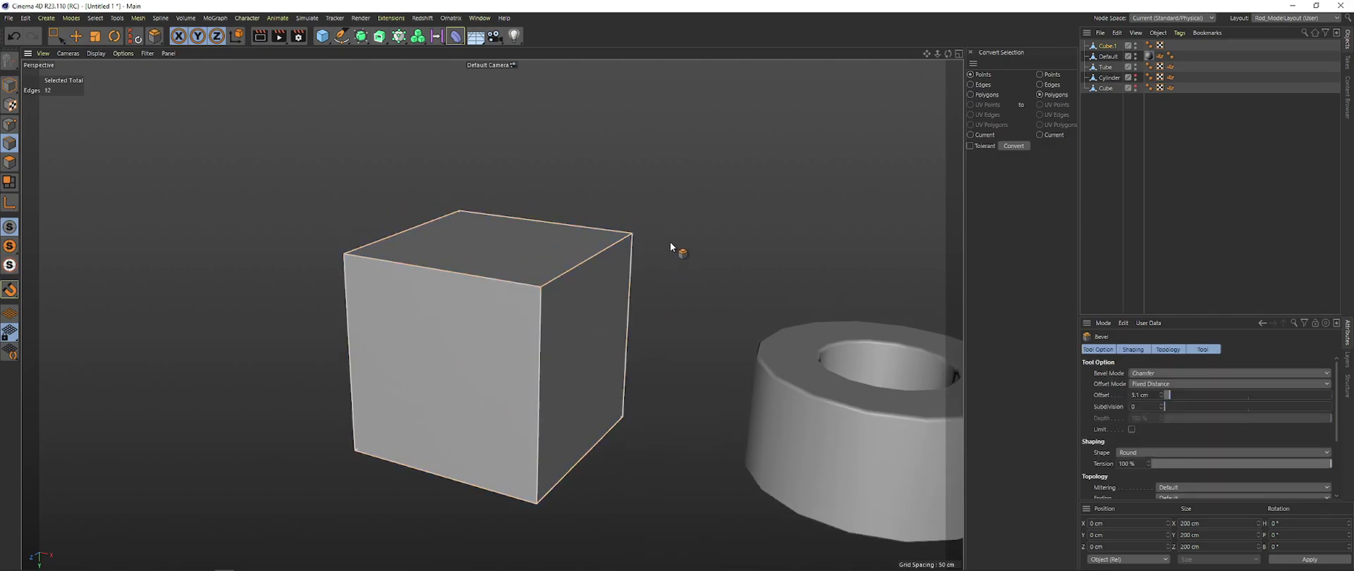
{"action": "left_click_drag", "start_coordinate": [670, 242], "coordinate": [614, 300]}
{"action": "scroll", "coordinate": [623, 298], "scroll_direction": "up", "scroll_amount": 4}
{"action": "middle_click_drag", "start_coordinate": [614, 300], "coordinate": [595, 342], "text": "alt"}
{"action": "scroll", "coordinate": [593, 341], "scroll_direction": "down", "scroll_amount": 2}
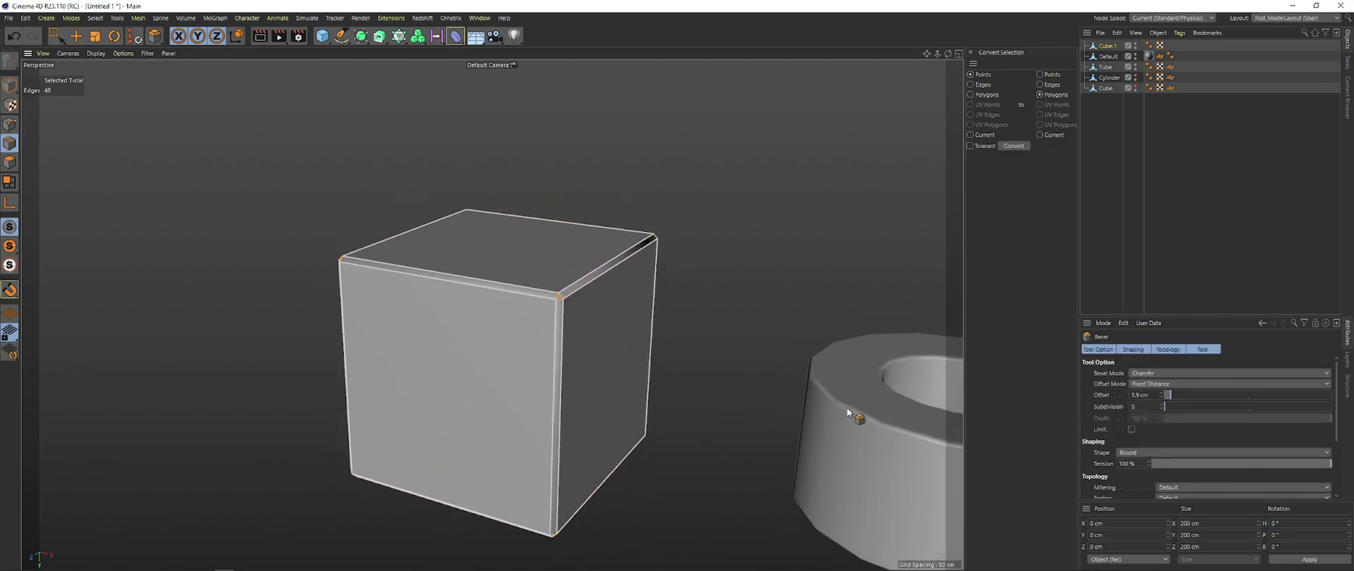
{"action": "mouse_move", "coordinate": [579, 361]}
{"action": "left_mouse_down", "text": "alt"}
{"action": "mouse_move", "coordinate": [612, 362]}
{"action": "mouse_move", "coordinate": [573, 345]}
{"action": "left_mouse_up", "text": "alt"}
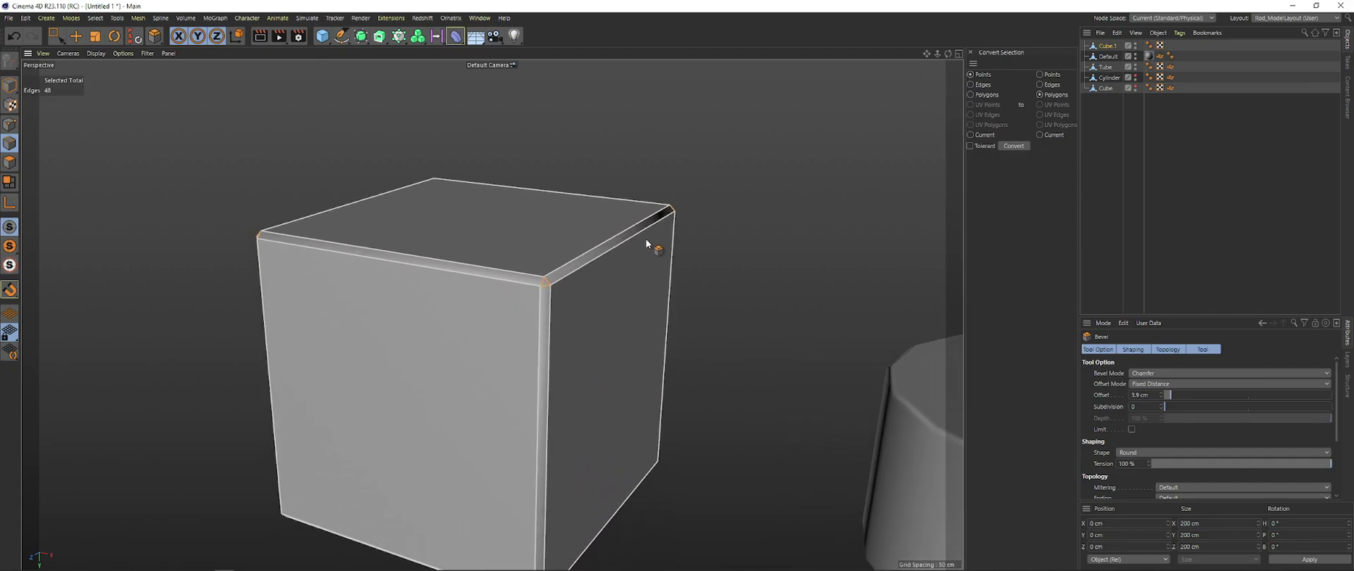
{"action": "left_click_drag", "start_coordinate": [645, 235], "coordinate": [547, 206], "text": "alt"}
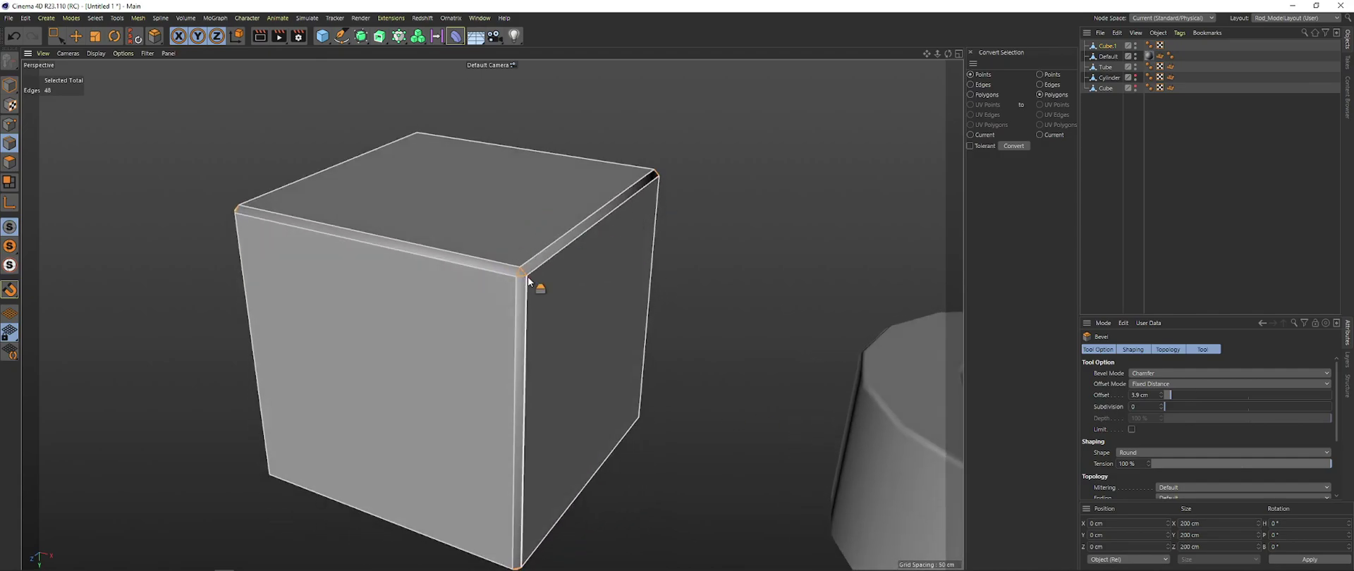
{"action": "key", "text": "0"}
{"action": "left_click_drag", "start_coordinate": [527, 277], "coordinate": [561, 337], "text": "alt"}
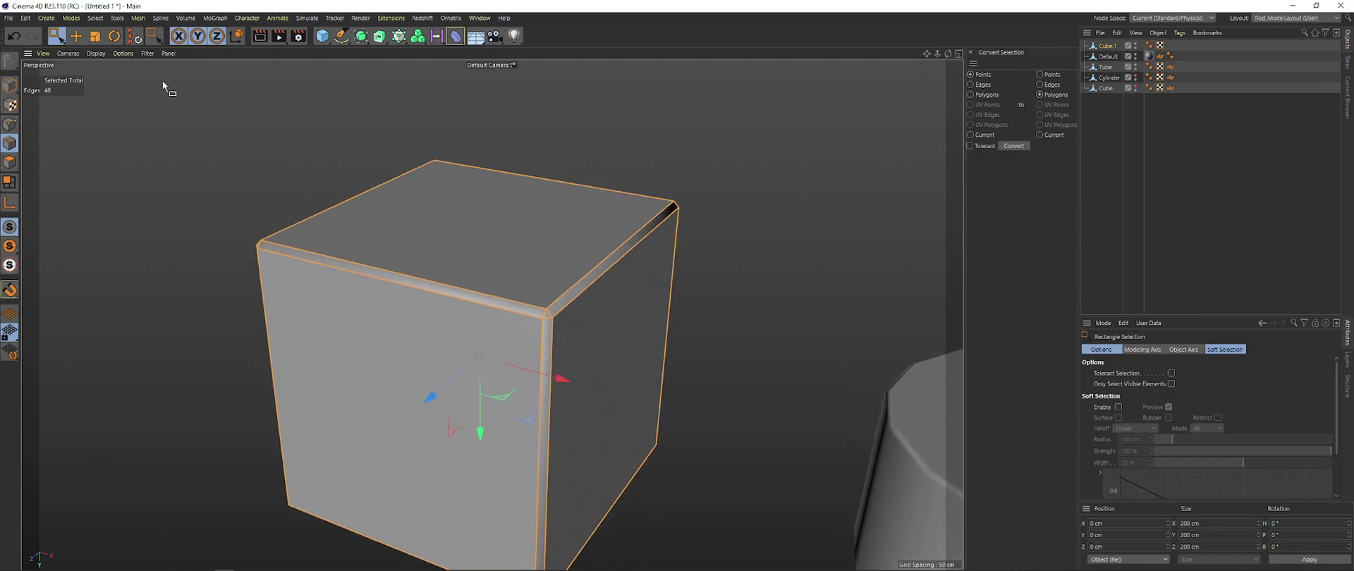
Switch to polygon mode and use Live Selection to start selecting the bevel polygons along the cube's upper edges
{"action": "middle_click_drag", "start_coordinate": [215, 187], "coordinate": [211, 153], "text": "alt"}
{"action": "left_click", "coordinate": [10, 162]}
{"action": "middle_click_drag", "start_coordinate": [455, 254], "coordinate": [440, 277], "text": "alt"}
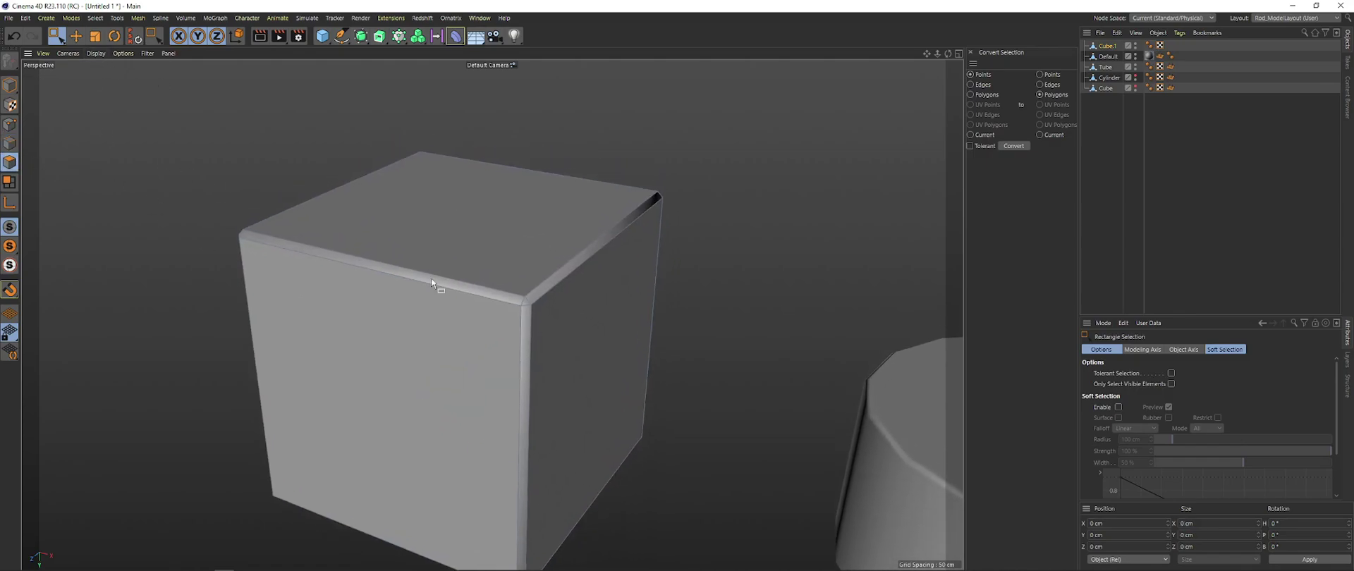
{"action": "left_click_drag", "start_coordinate": [485, 295], "coordinate": [559, 303], "text": "alt"}
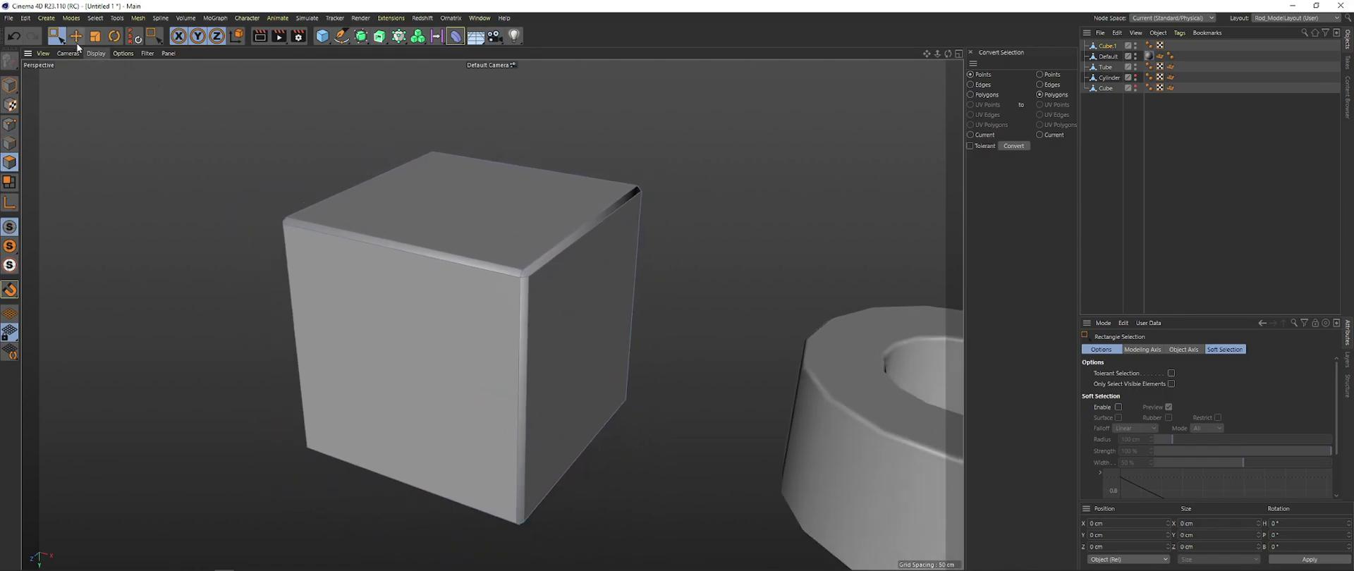
{"action": "left_click", "coordinate": [60, 38]}
{"action": "left_click", "coordinate": [107, 47]}
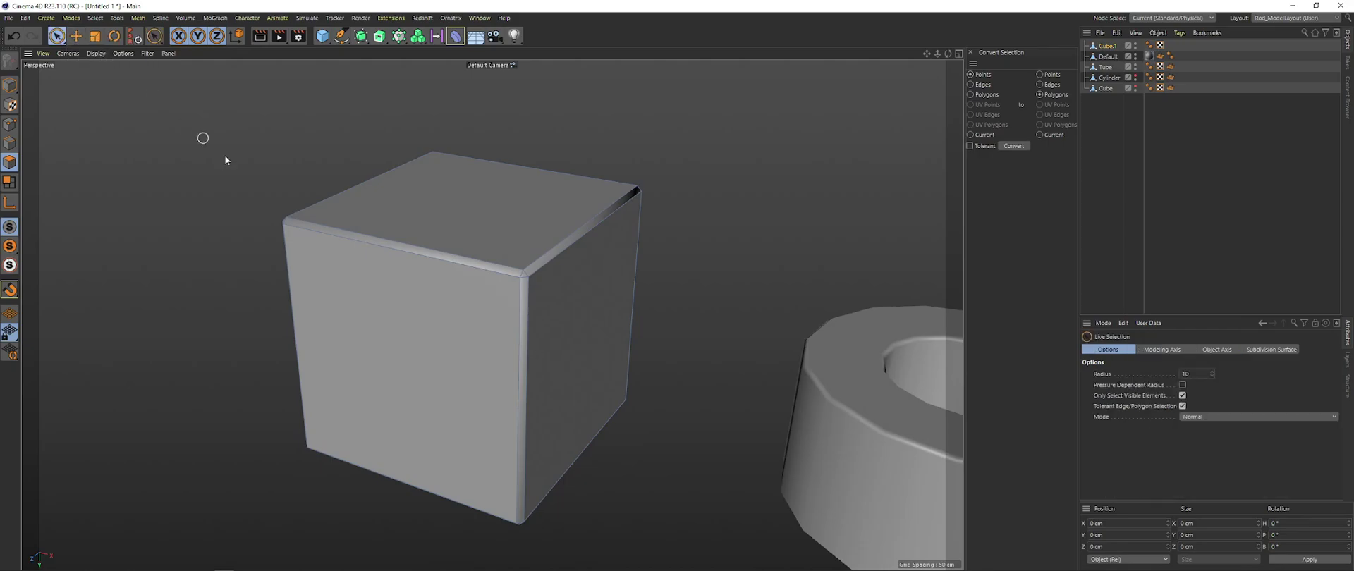
{"action": "middle_click_drag", "start_coordinate": [540, 268], "coordinate": [507, 277], "text": "alt"}
{"action": "left_click", "coordinate": [490, 280]}
{"action": "left_click", "coordinate": [495, 287]}
{"action": "left_click_drag", "start_coordinate": [645, 327], "coordinate": [674, 285], "text": "alt"}
{"action": "left_click", "coordinate": [607, 340], "text": "ctrl"}
{"action": "scroll", "coordinate": [670, 282], "scroll_direction": "up", "scroll_amount": 5}
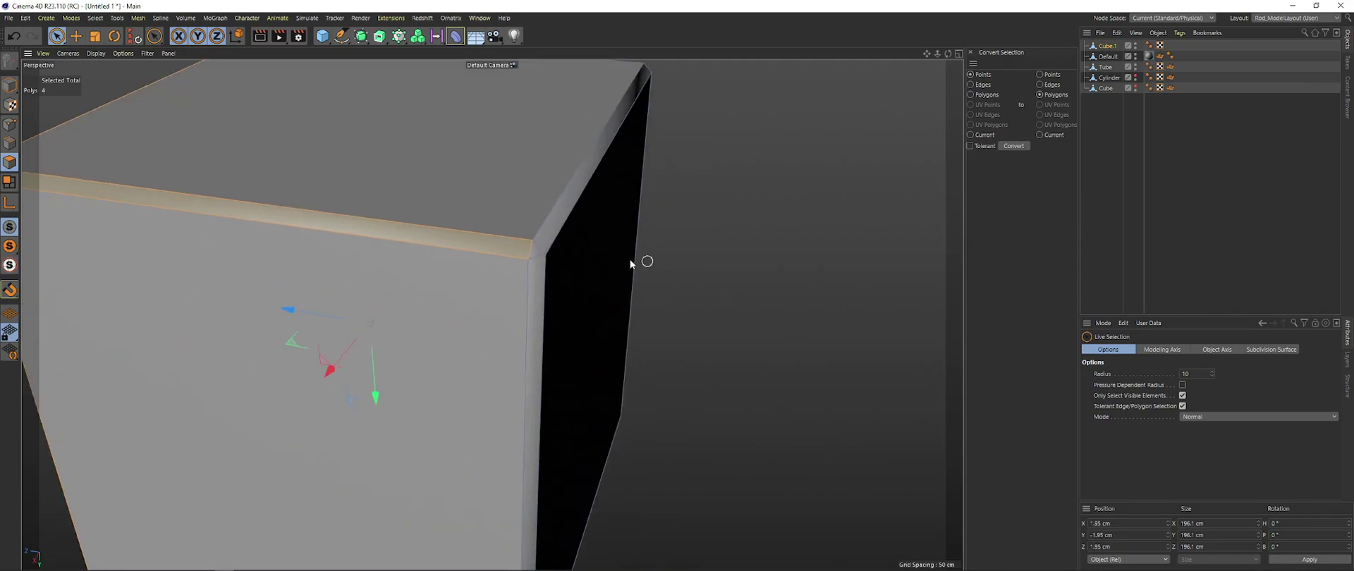
Add the remaining upper bevel strips and a vertical corner bevel to the selection, leaving out the cube's flat faces
{"action": "left_click_drag", "start_coordinate": [610, 260], "coordinate": [449, 237], "text": "alt"}
{"action": "left_click", "coordinate": [446, 241], "text": "shift"}
{"action": "left_click", "coordinate": [478, 226], "text": "shift"}
{"action": "left_click", "coordinate": [448, 271], "text": "shift"}
{"action": "scroll", "coordinate": [592, 282], "scroll_direction": "down", "scroll_amount": 5}
{"action": "left_click_drag", "start_coordinate": [610, 290], "coordinate": [506, 335], "text": "alt"}
{"action": "scroll", "coordinate": [506, 336], "scroll_direction": "up", "scroll_amount": 6}
{"action": "left_click", "coordinate": [483, 201], "text": "shift"}
{"action": "left_click", "coordinate": [479, 197], "text": "ctrl"}
{"action": "scroll", "coordinate": [476, 245], "scroll_direction": "up", "scroll_amount": 4}
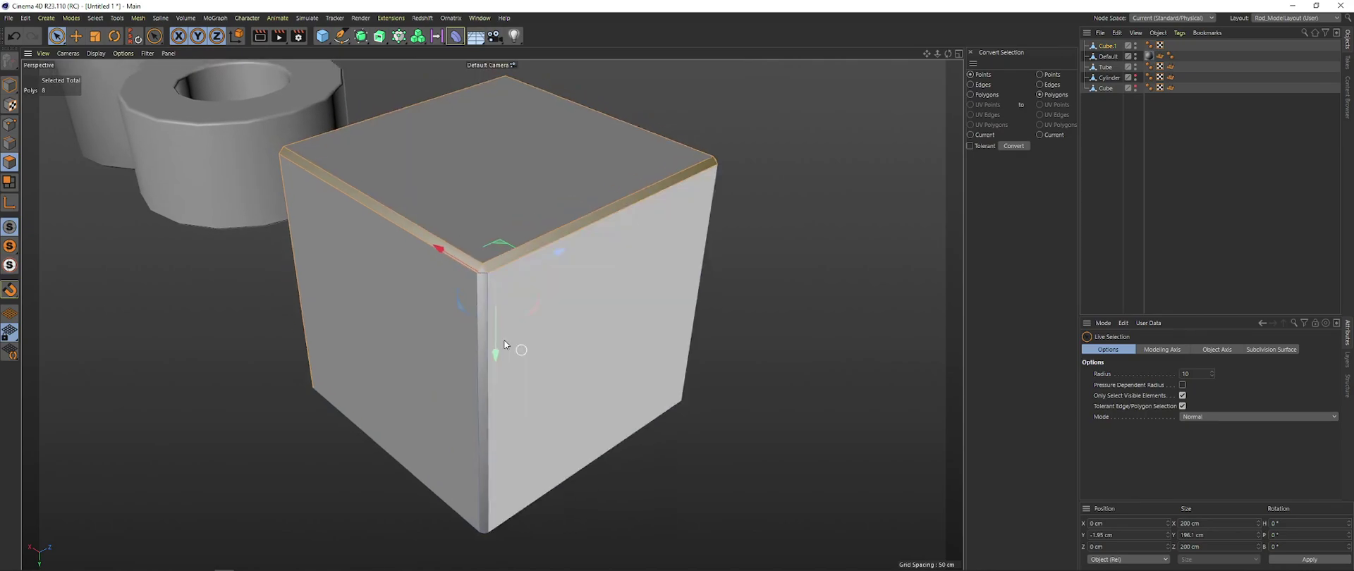
{"action": "left_click", "coordinate": [476, 251], "text": "shift"}
{"action": "left_click_drag", "start_coordinate": [687, 331], "coordinate": [616, 290], "text": "alt"}
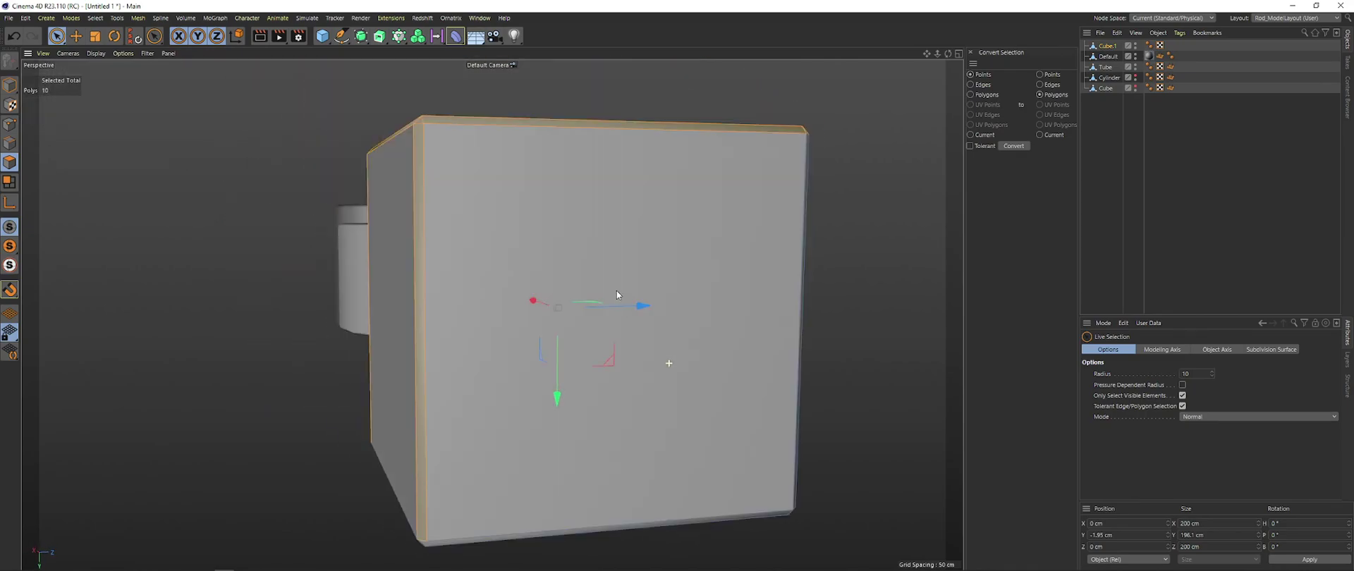
Extend the selection to the cube's lower and remaining vertical bevels, without the flat faces
{"action": "middle_click_drag", "start_coordinate": [495, 543], "coordinate": [495, 435], "text": "alt"}
{"action": "left_click_drag", "start_coordinate": [495, 436], "coordinate": [539, 342], "text": "alt"}
{"action": "left_click", "coordinate": [423, 400], "text": "shift"}
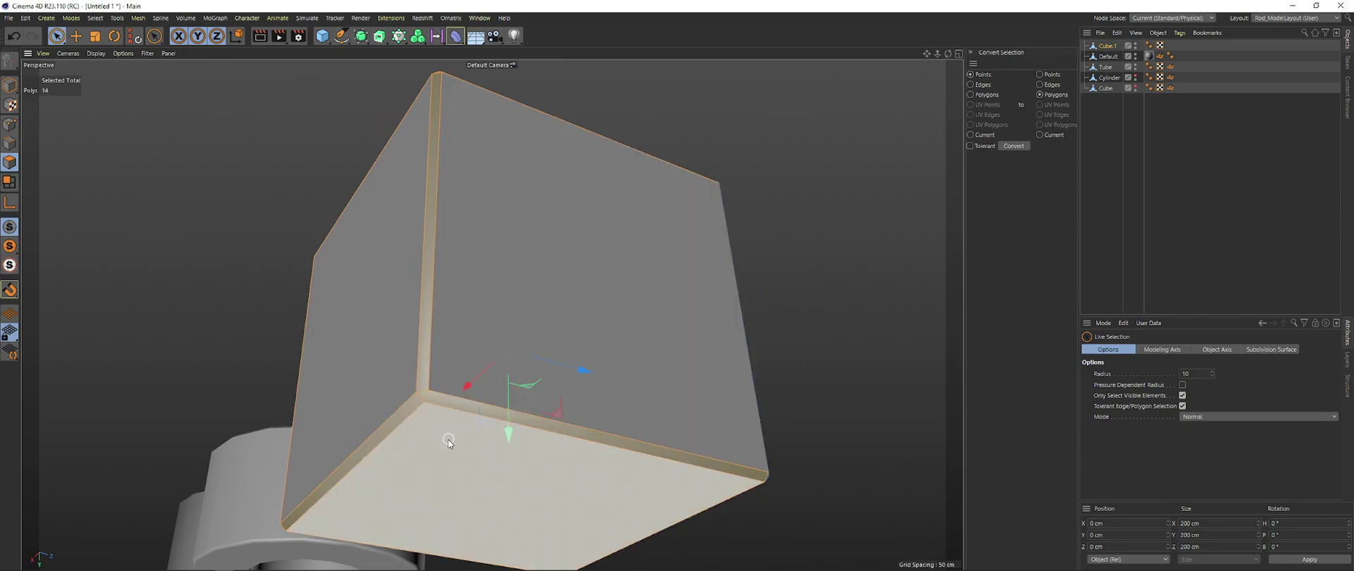
{"action": "left_click", "coordinate": [447, 445], "text": "ctrl"}
{"action": "left_click_drag", "start_coordinate": [677, 414], "coordinate": [582, 407], "text": "alt"}
{"action": "left_click", "coordinate": [581, 406], "text": "shift"}
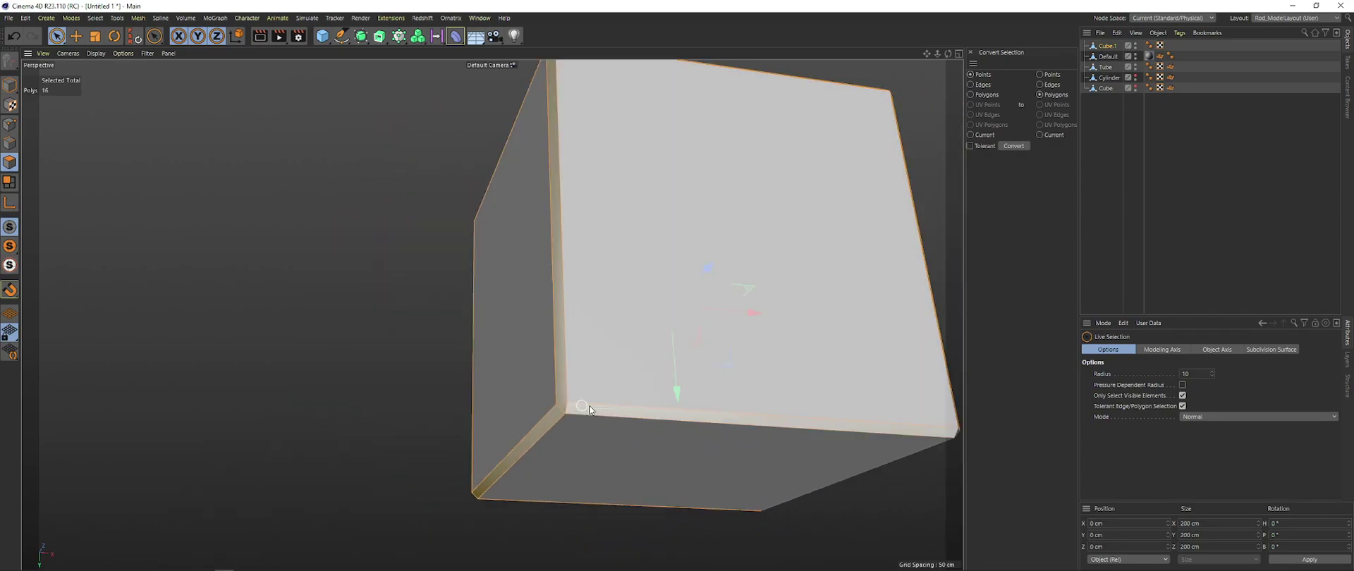
{"action": "left_click", "coordinate": [669, 356], "text": "shift"}
{"action": "left_click_drag", "start_coordinate": [589, 407], "coordinate": [645, 285], "text": "alt"}
{"action": "right_click_drag", "start_coordinate": [647, 287], "coordinate": [753, 290], "text": "alt"}
{"action": "left_click", "coordinate": [634, 288], "text": "shift"}
{"action": "right_click_drag", "start_coordinate": [633, 289], "coordinate": [517, 275], "text": "alt"}
{"action": "left_click_drag", "start_coordinate": [517, 275], "coordinate": [530, 347], "text": "alt"}
{"action": "left_click_drag", "start_coordinate": [530, 346], "coordinate": [551, 277], "text": "alt"}
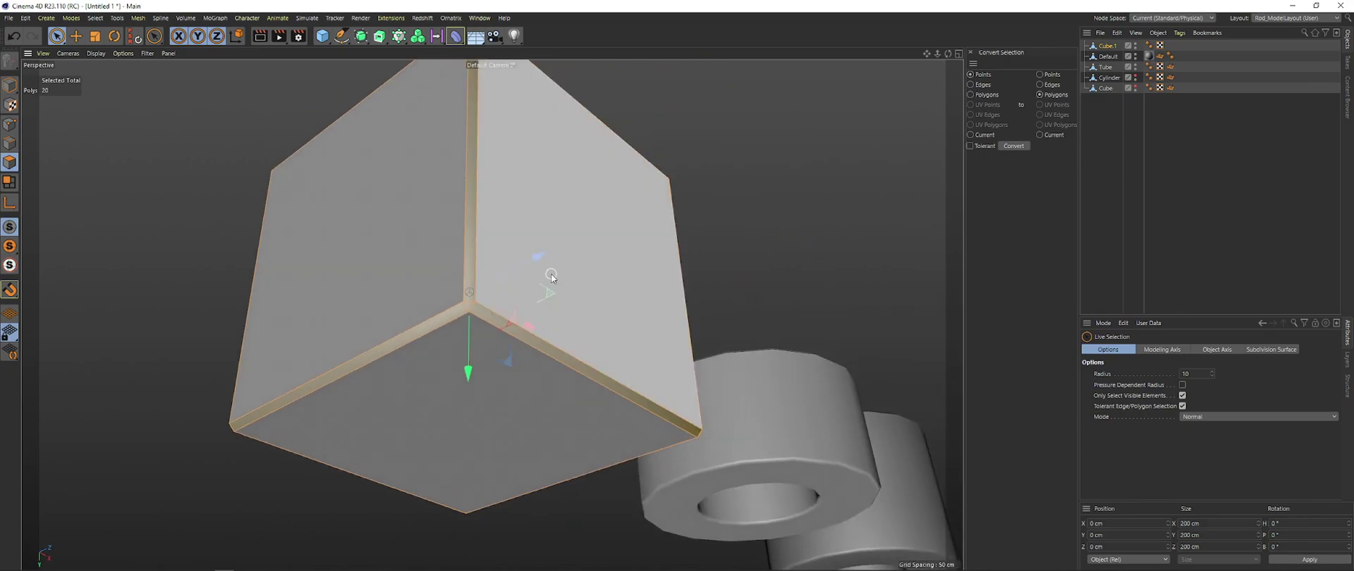
{"action": "key", "text": "Return"}
{"action": "key", "text": "Return"}
{"action": "middle_click_drag", "start_coordinate": [632, 280], "coordinate": [595, 293], "text": "alt"}
{"action": "key", "text": "Return"}
{"action": "left_click_drag", "start_coordinate": [594, 297], "coordinate": [576, 289], "text": "alt"}
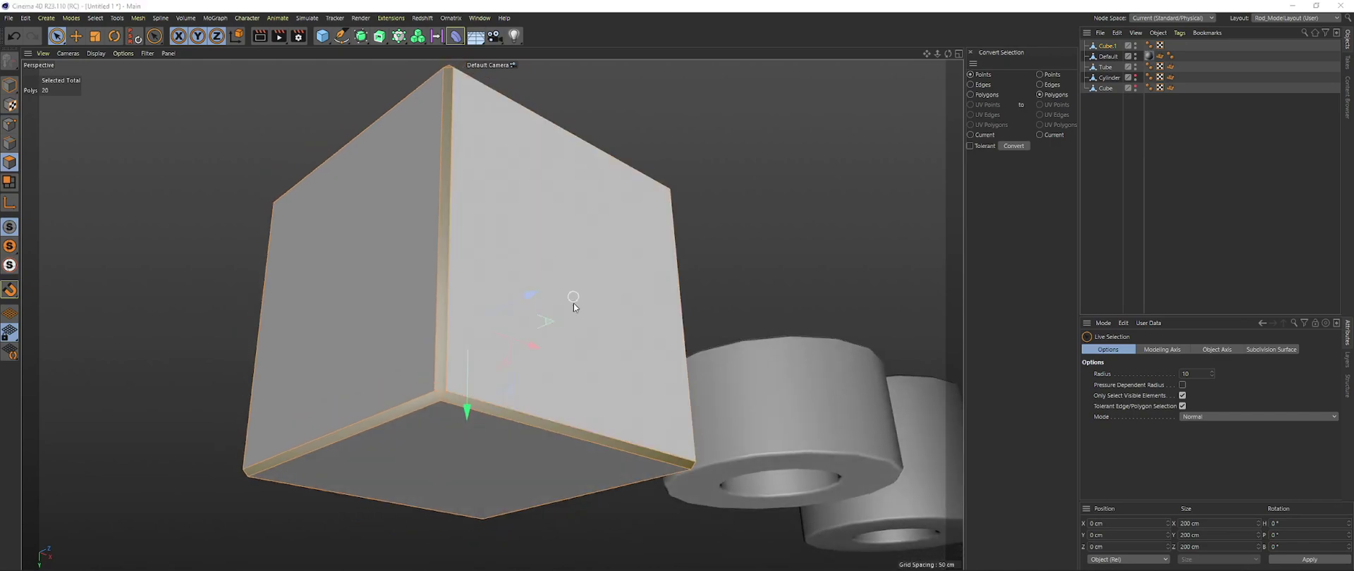
Switch to the browser and review the shading interpolation page's steps for adjusting a bevelled cube's vertex normals
{"action": "key", "text": "alt+Tab"}
{"action": "middle_click", "coordinate": [674, 372]}
{"action": "scroll", "coordinate": [564, 360], "scroll_direction": "down", "scroll_amount": 7}
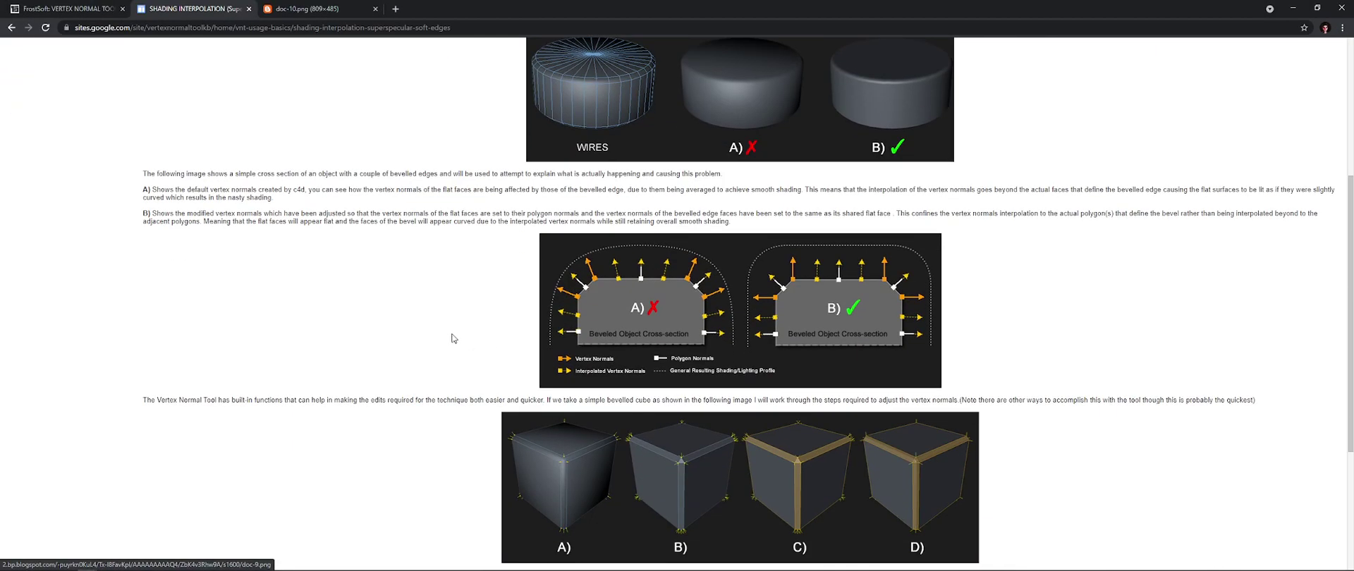
{"action": "mouse_move", "coordinate": [130, 362]}
{"action": "left_mouse_down"}
{"action": "mouse_move", "coordinate": [314, 408]}
{"action": "mouse_move", "coordinate": [678, 413]}
{"action": "mouse_move", "coordinate": [553, 433]}
{"action": "mouse_move", "coordinate": [285, 414]}
{"action": "mouse_move", "coordinate": [124, 361]}
{"action": "left_mouse_up"}
{"action": "left_click", "coordinate": [553, 433]}
{"action": "left_click", "coordinate": [327, 307]}
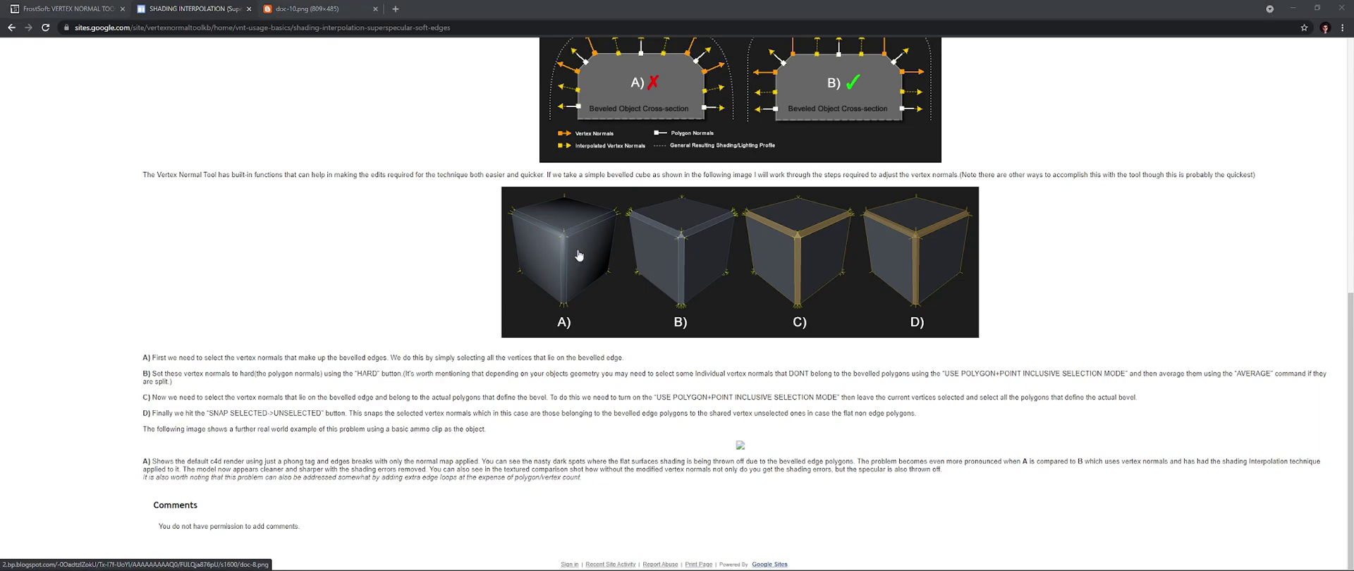
Return to Cinema 4D and set Convert Selection to convert from polygons to points
{"action": "key", "text": "alt+Tab"}
{"action": "left_click_drag", "start_coordinate": [775, 278], "coordinate": [771, 322], "text": "alt"}
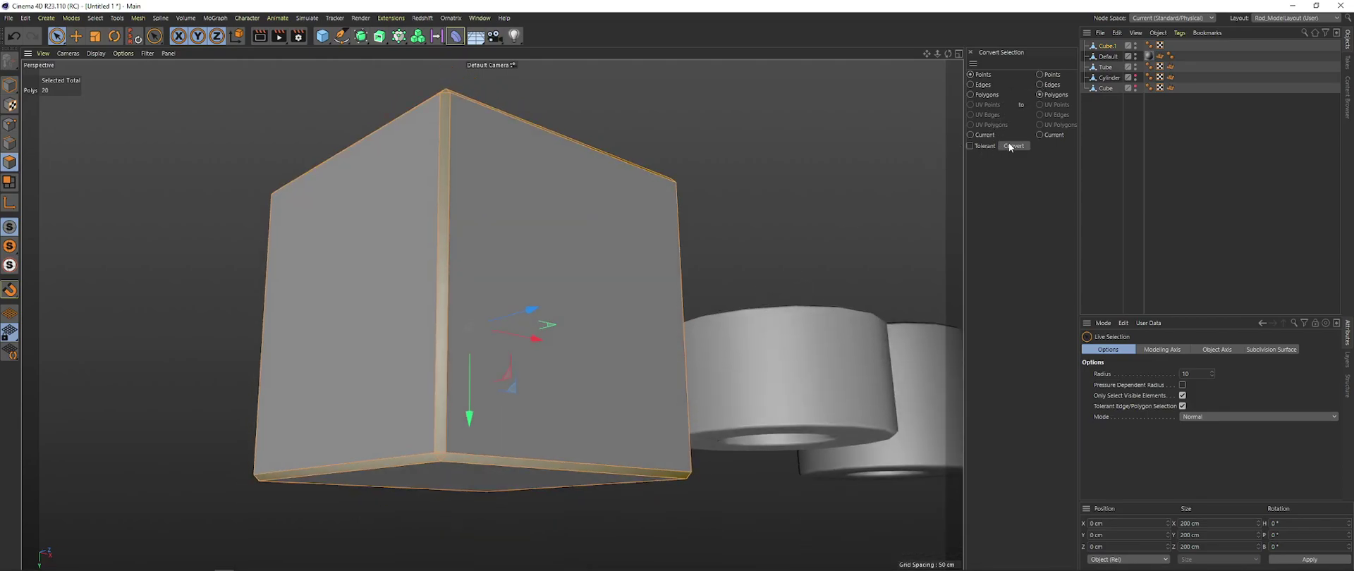
{"action": "left_click", "coordinate": [1039, 74]}
{"action": "mouse_move", "coordinate": [765, 212]}
{"action": "left_mouse_down", "text": "alt"}
{"action": "mouse_move", "coordinate": [748, 197]}
{"action": "mouse_move", "coordinate": [753, 213]}
{"action": "left_mouse_up", "text": "alt"}
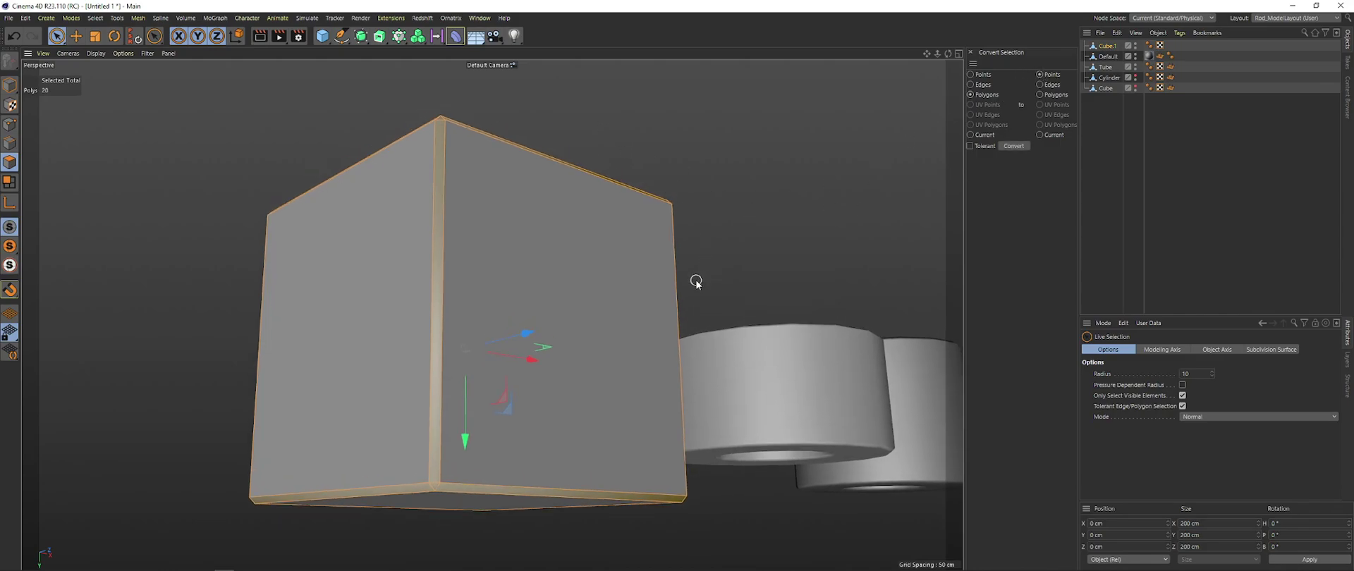
Look up the Convert Selection command in the list of selection and modelling shortcuts
{"action": "key", "text": "x"}
{"action": "left_click_drag", "start_coordinate": [714, 255], "coordinate": [718, 244], "text": "alt"}
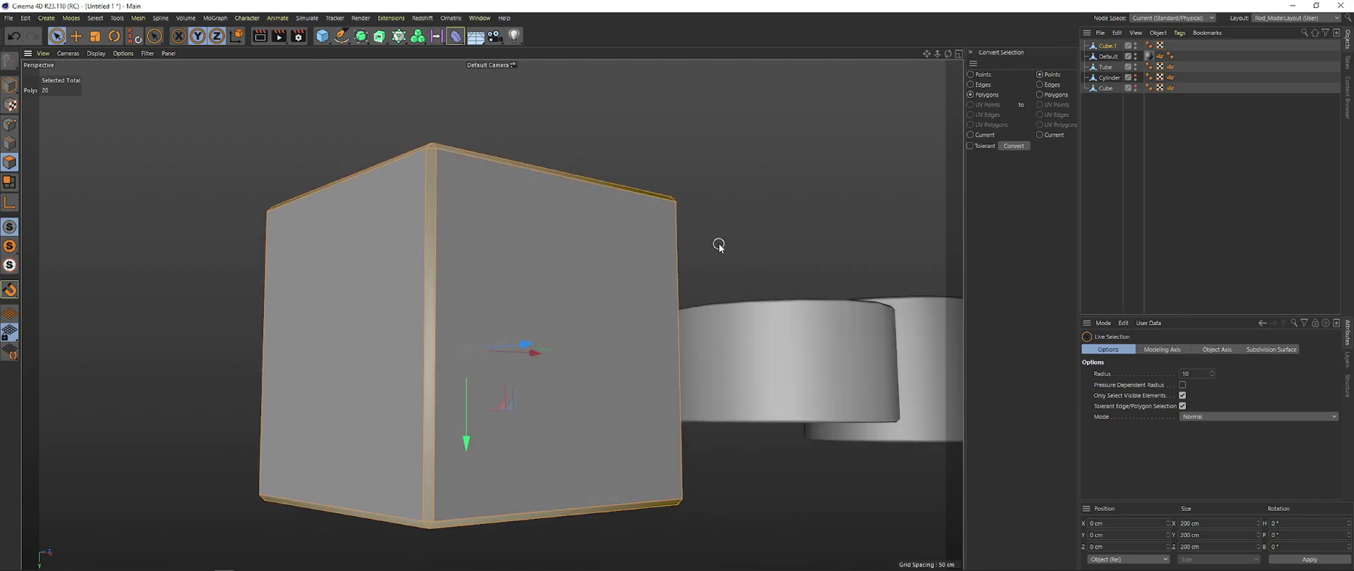
{"action": "key", "text": "u"}
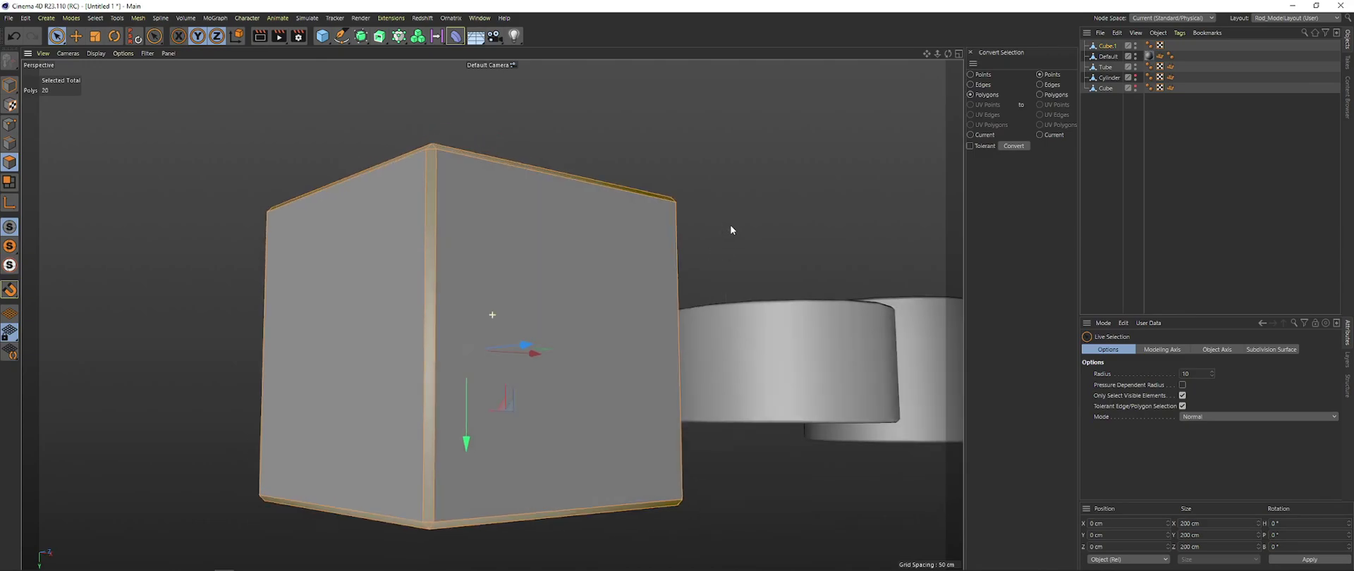
{"action": "left_click_drag", "start_coordinate": [731, 226], "coordinate": [818, 150], "text": "alt"}
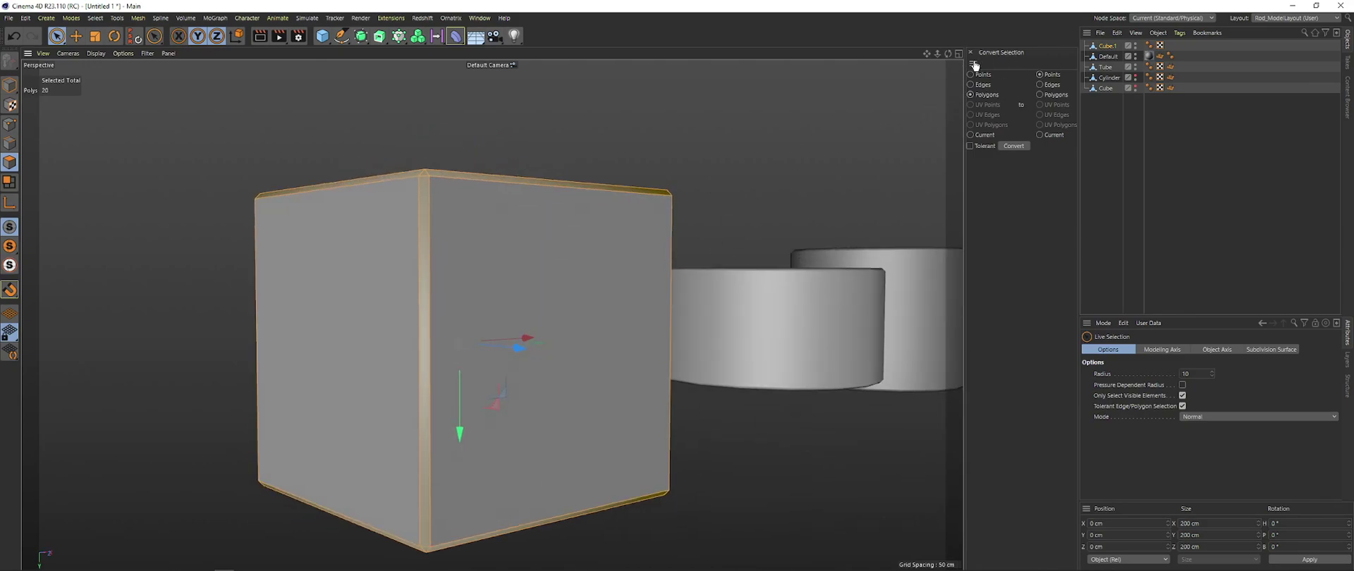
{"action": "left_click_drag", "start_coordinate": [735, 156], "coordinate": [720, 177], "text": "alt"}
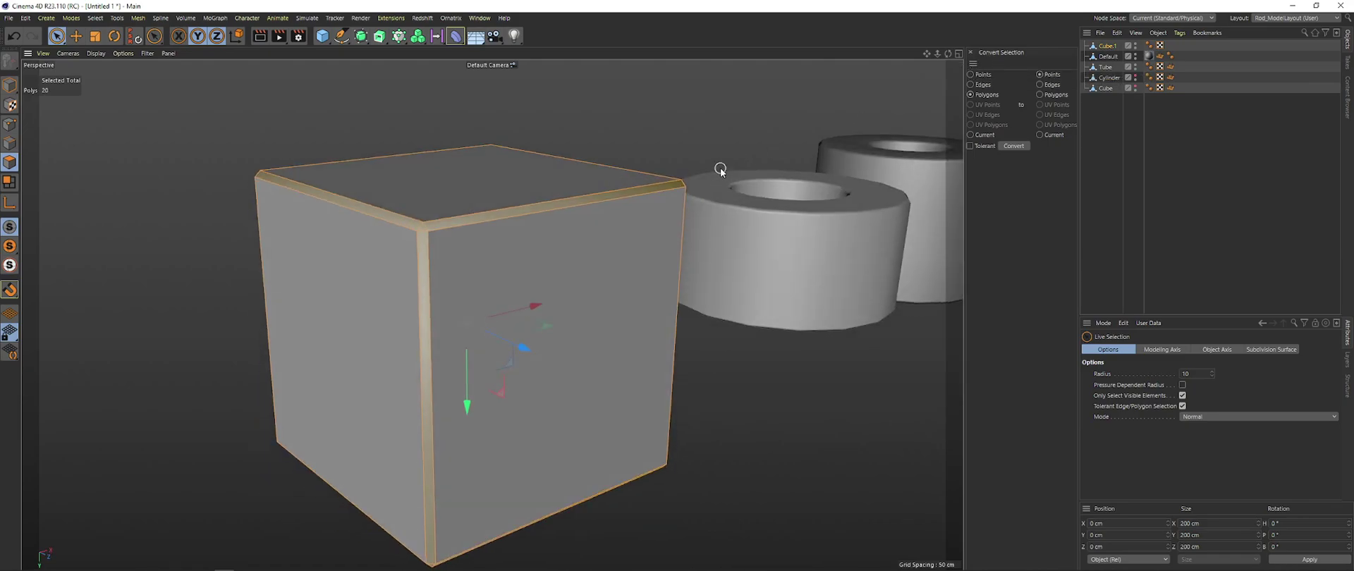
{"action": "key", "text": "u"}
{"action": "key", "text": "Escape"}
{"action": "key", "text": "u"}
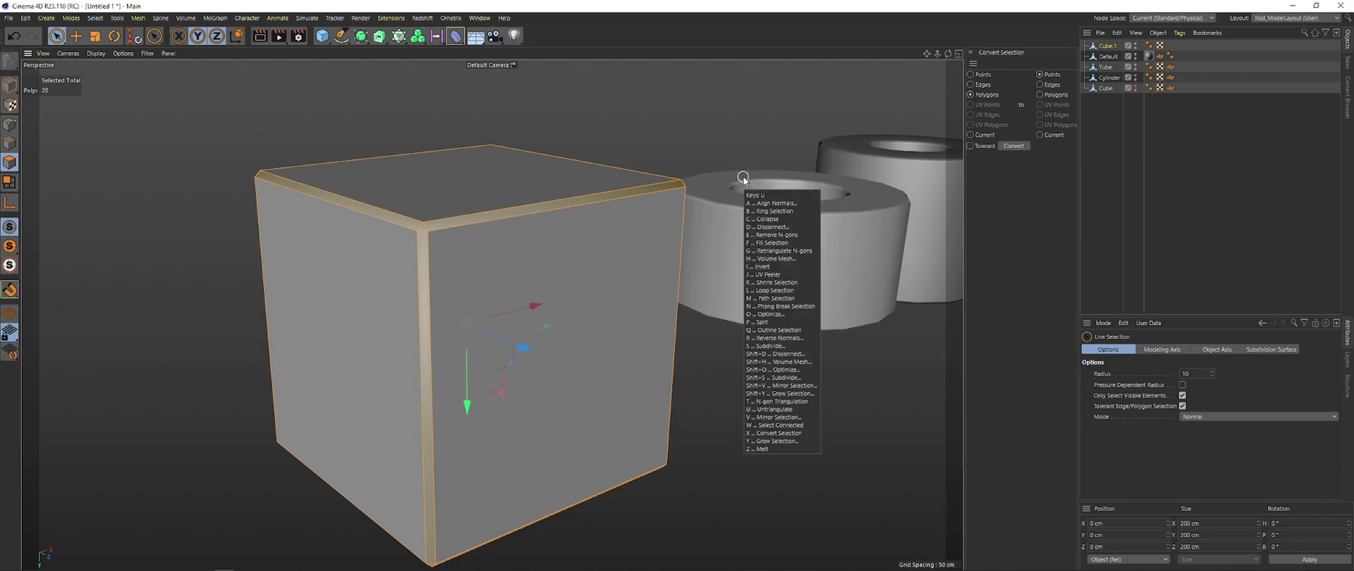
{"action": "key", "text": "Escape"}
{"action": "middle_click_drag", "start_coordinate": [671, 175], "coordinate": [672, 187], "text": "alt"}
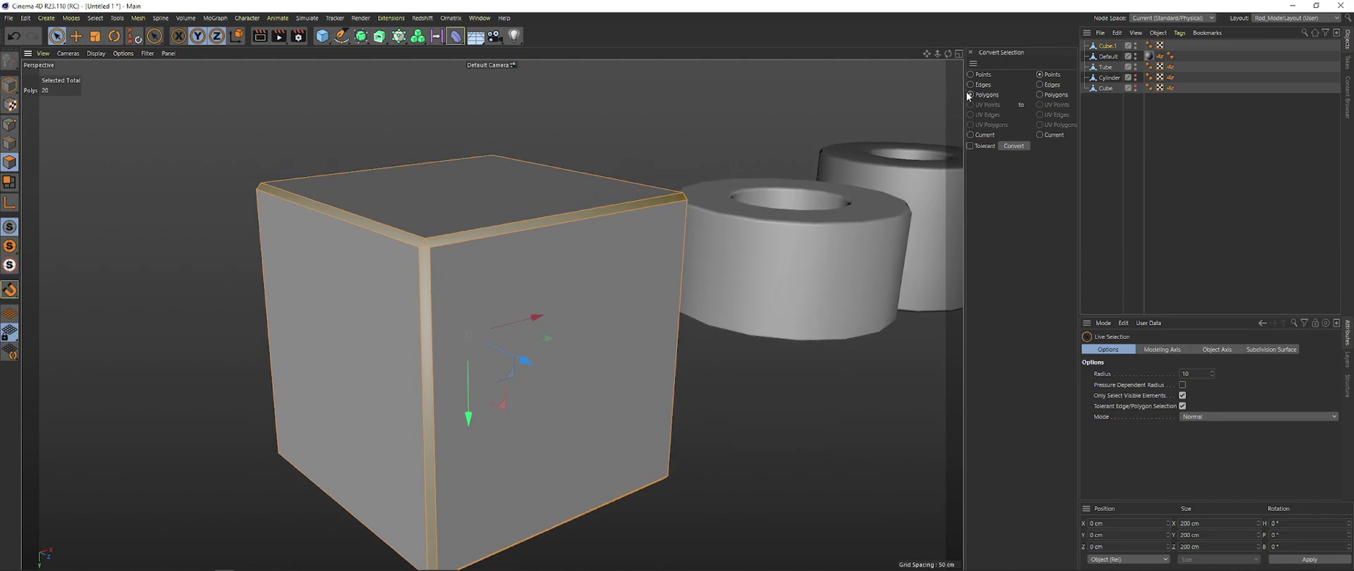
Convert the cube's bevel polygon selection to points and inspect the resulting selection in point mode
{"action": "left_click", "coordinate": [1014, 146]}
{"action": "left_click_drag", "start_coordinate": [705, 169], "coordinate": [602, 223], "text": "alt"}
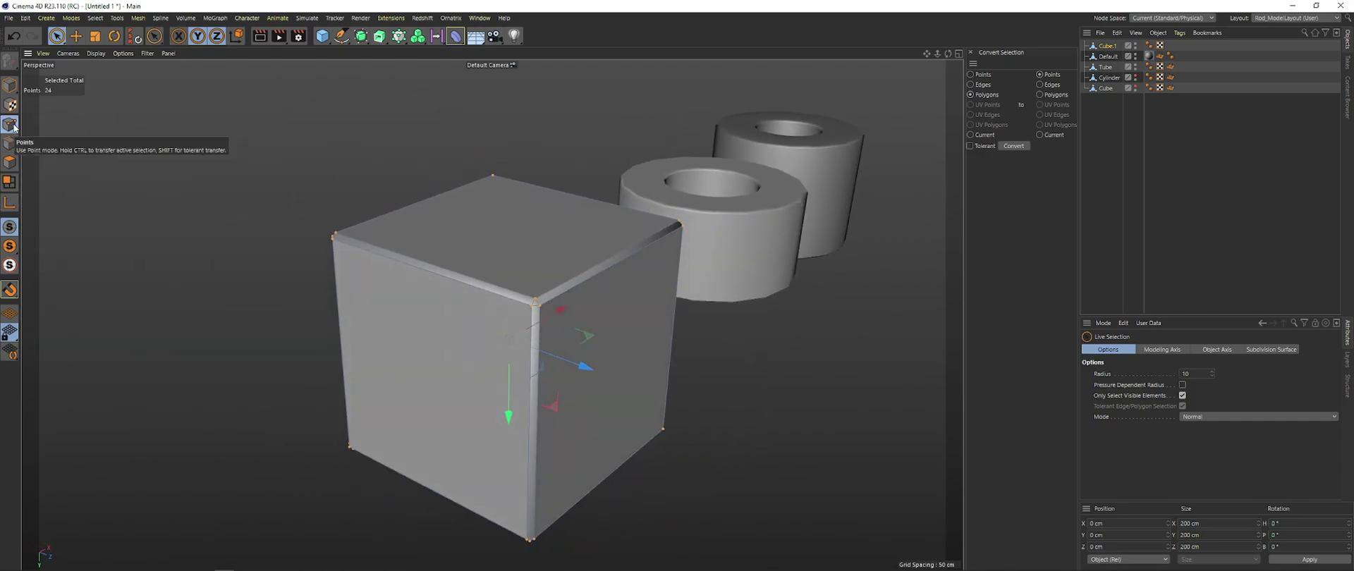
{"action": "left_click", "coordinate": [10, 148]}
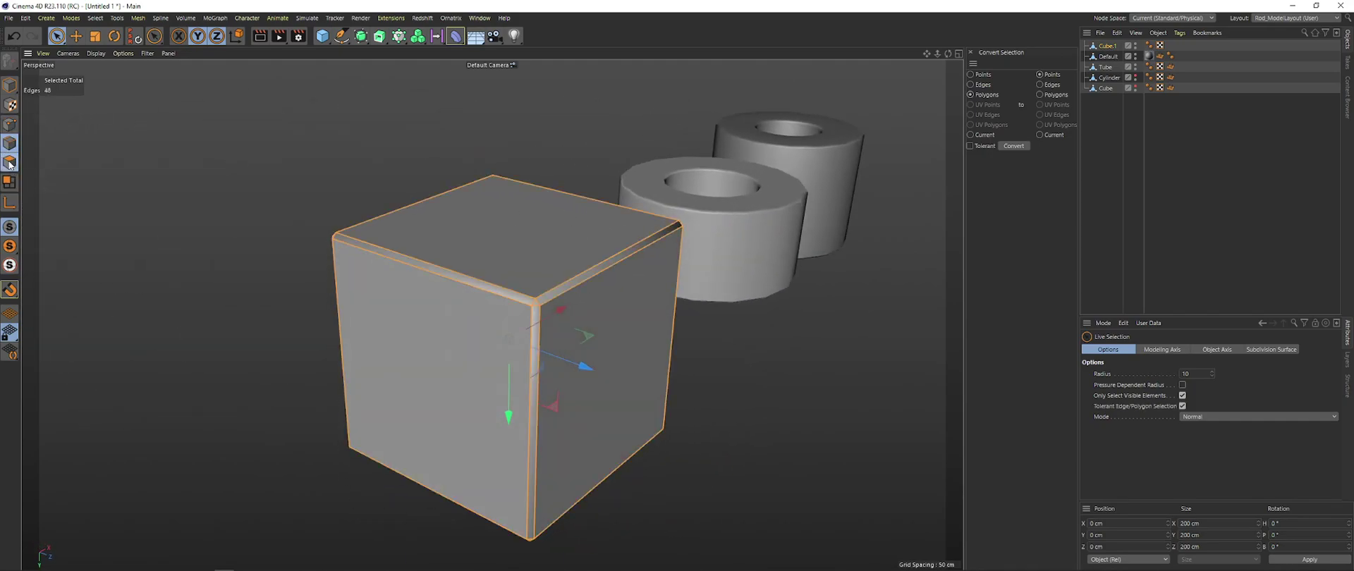
{"action": "left_click", "coordinate": [10, 124]}
{"action": "middle_click_drag", "start_coordinate": [315, 237], "coordinate": [208, 234], "text": "alt"}
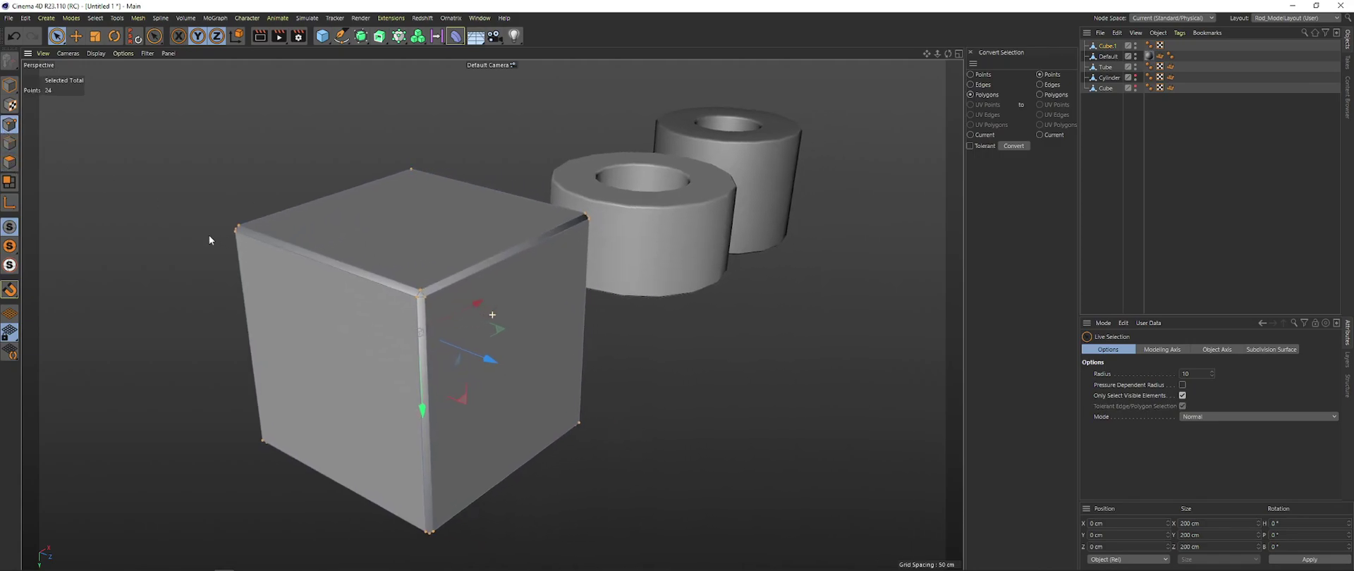
{"action": "right_click_drag", "start_coordinate": [209, 235], "coordinate": [425, 277], "text": "alt"}
{"action": "left_click_drag", "start_coordinate": [424, 278], "coordinate": [560, 286], "text": "alt"}
{"action": "left_click_drag", "start_coordinate": [584, 342], "coordinate": [617, 273], "text": "alt"}
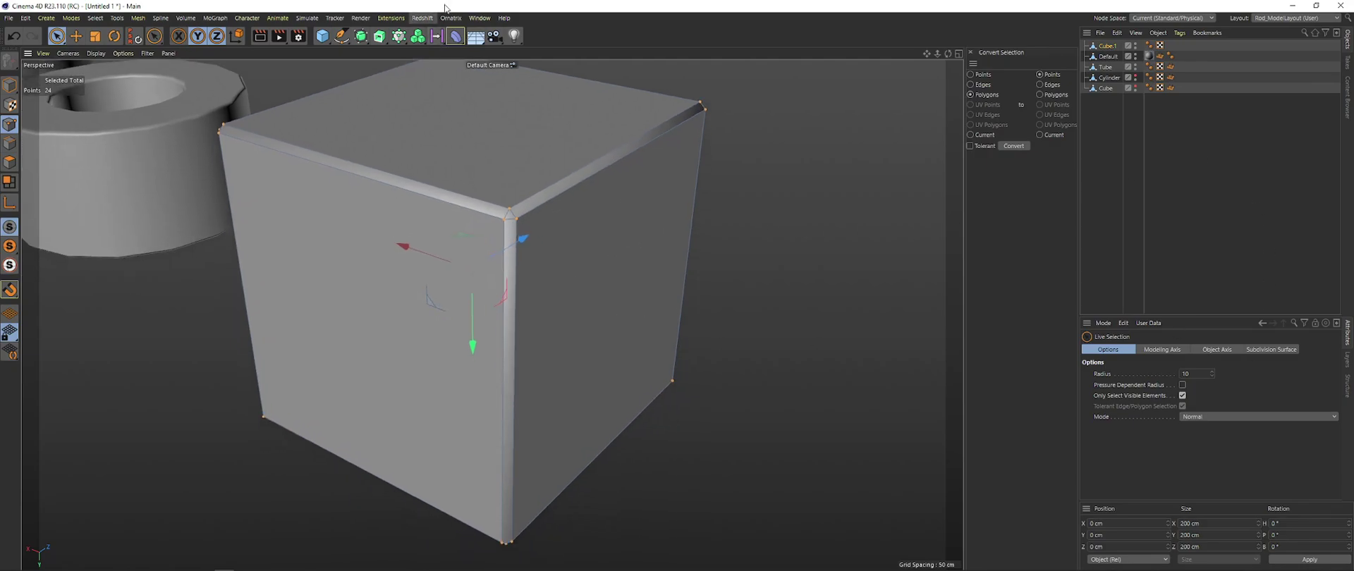
Activate the Vertex Normal Tool for the cube's selected bevel points
{"action": "left_click", "coordinate": [481, 18]}
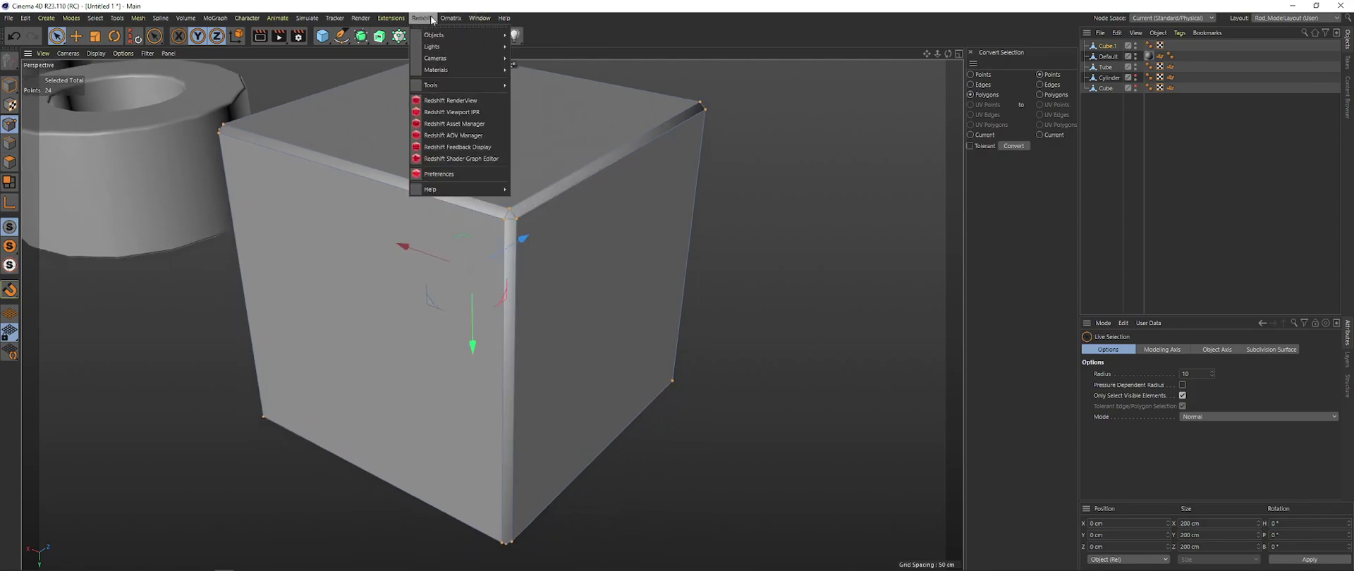
{"action": "mouse_move", "coordinate": [391, 18]}
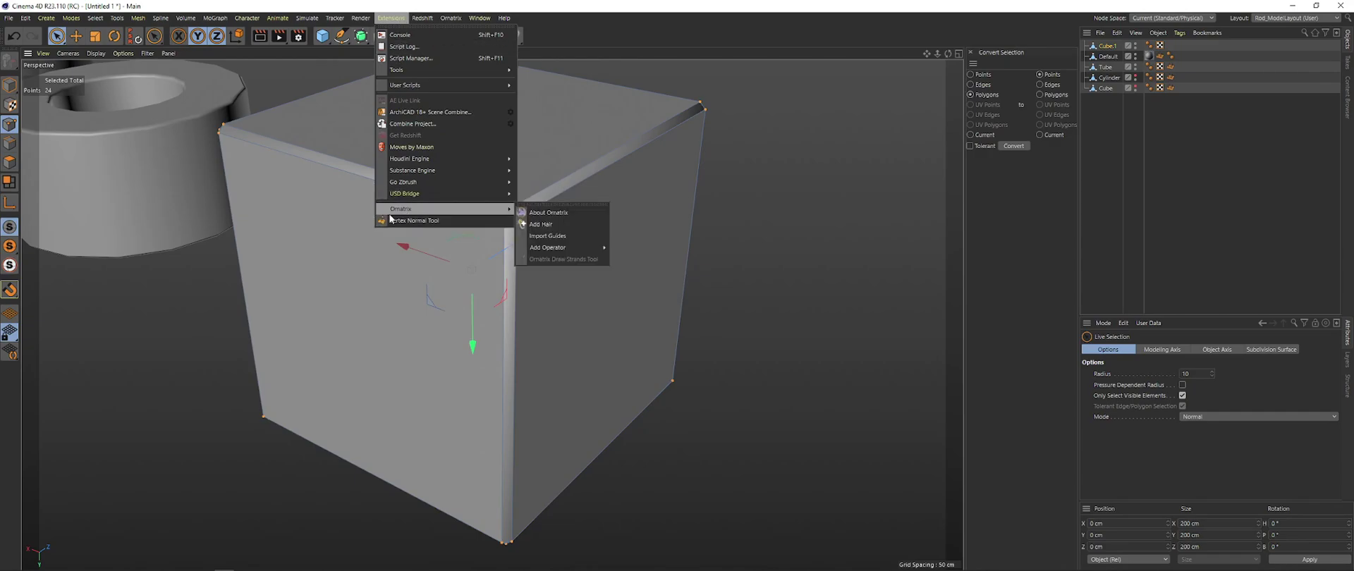
{"action": "left_click", "coordinate": [413, 221]}
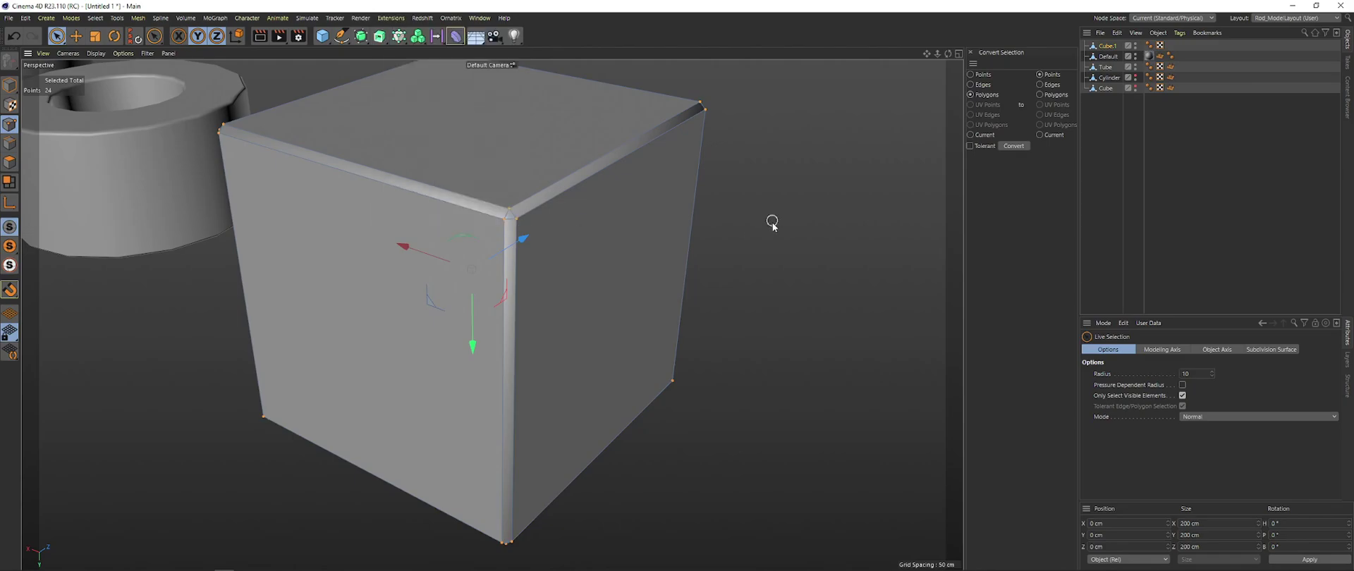
{"action": "middle_click_drag", "start_coordinate": [767, 229], "coordinate": [767, 251], "text": "alt"}
{"action": "key", "text": "v"}
{"action": "mouse_move", "coordinate": [790, 270]}
{"action": "left_click", "coordinate": [884, 305]}
{"action": "left_click_drag", "start_coordinate": [804, 297], "coordinate": [683, 254], "text": "alt"}
{"action": "left_click_drag", "start_coordinate": [781, 193], "coordinate": [734, 285], "text": "alt"}
{"action": "scroll", "coordinate": [780, 341], "scroll_direction": "up", "scroll_amount": 3}
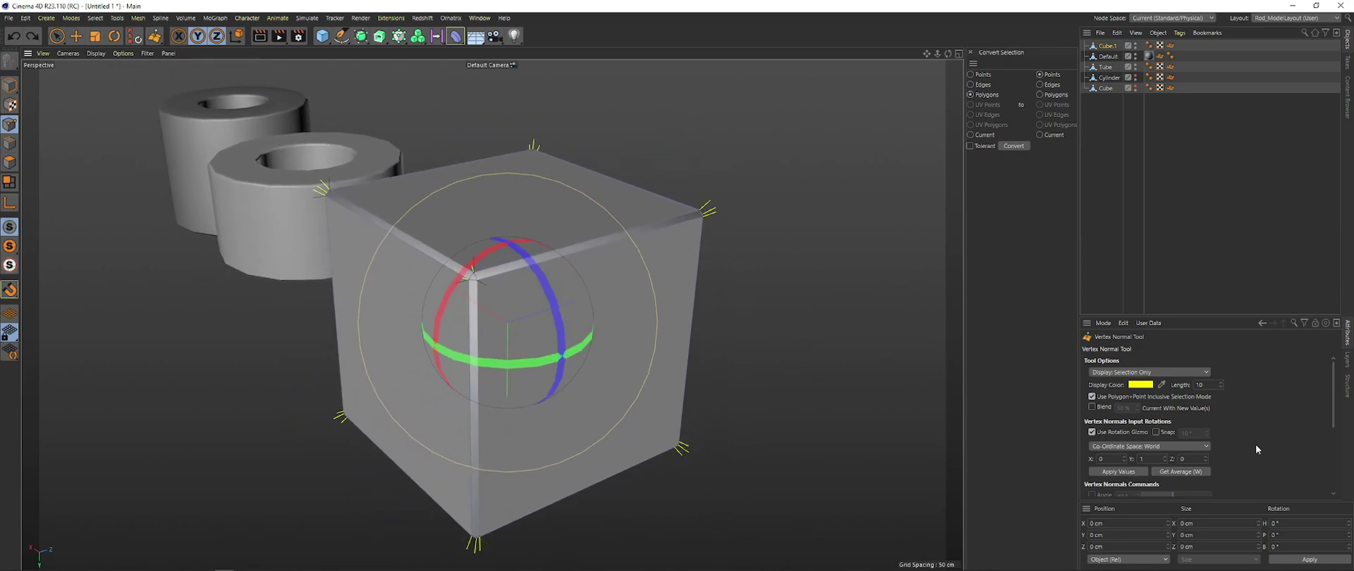
Apply Hard vertex normals to the selected points and inspect the cube's shading at its corners
{"action": "scroll", "coordinate": [1256, 449], "scroll_direction": "down", "scroll_amount": 3}
{"action": "left_click", "coordinate": [1118, 383]}
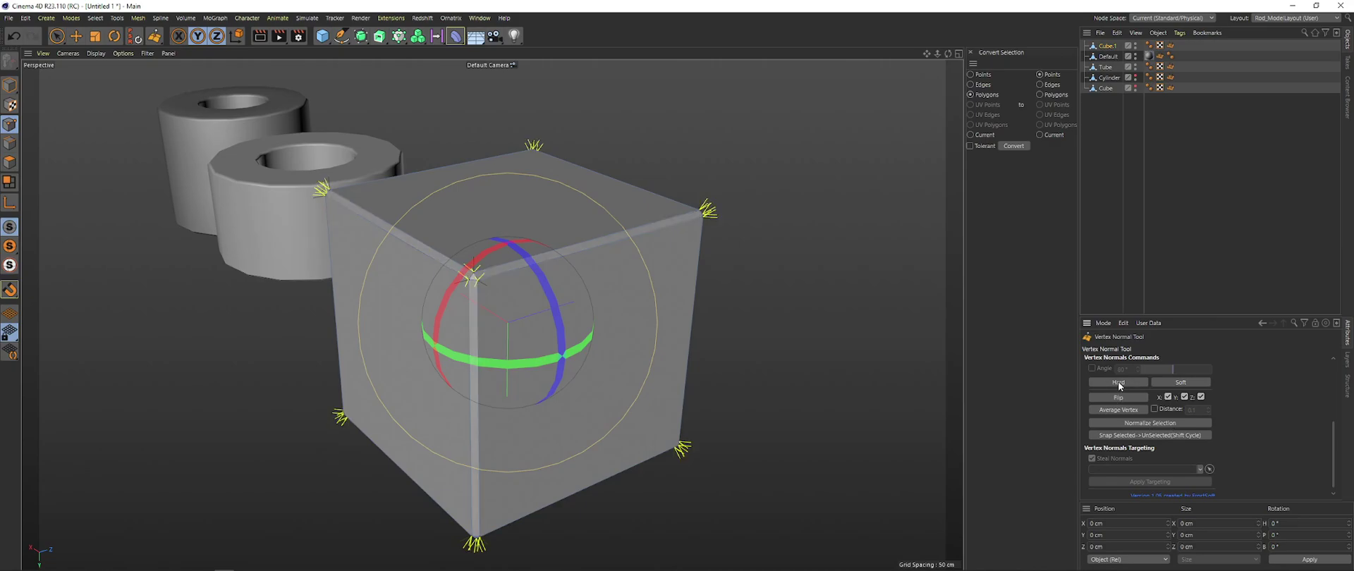
{"action": "middle_click_drag", "start_coordinate": [781, 294], "coordinate": [778, 327], "text": "alt"}
{"action": "right_click_drag", "start_coordinate": [682, 226], "coordinate": [832, 264], "text": "alt"}
{"action": "left_click_drag", "start_coordinate": [759, 294], "coordinate": [566, 299], "text": "alt"}
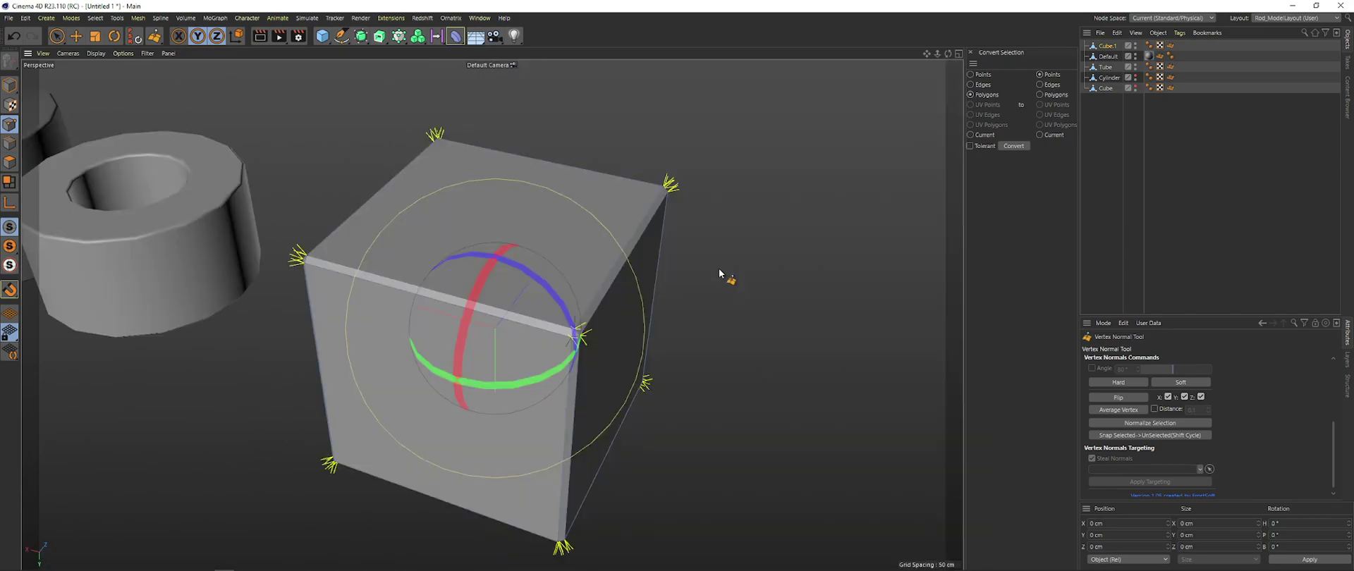
{"action": "left_click_drag", "start_coordinate": [718, 268], "coordinate": [660, 184], "text": "alt"}
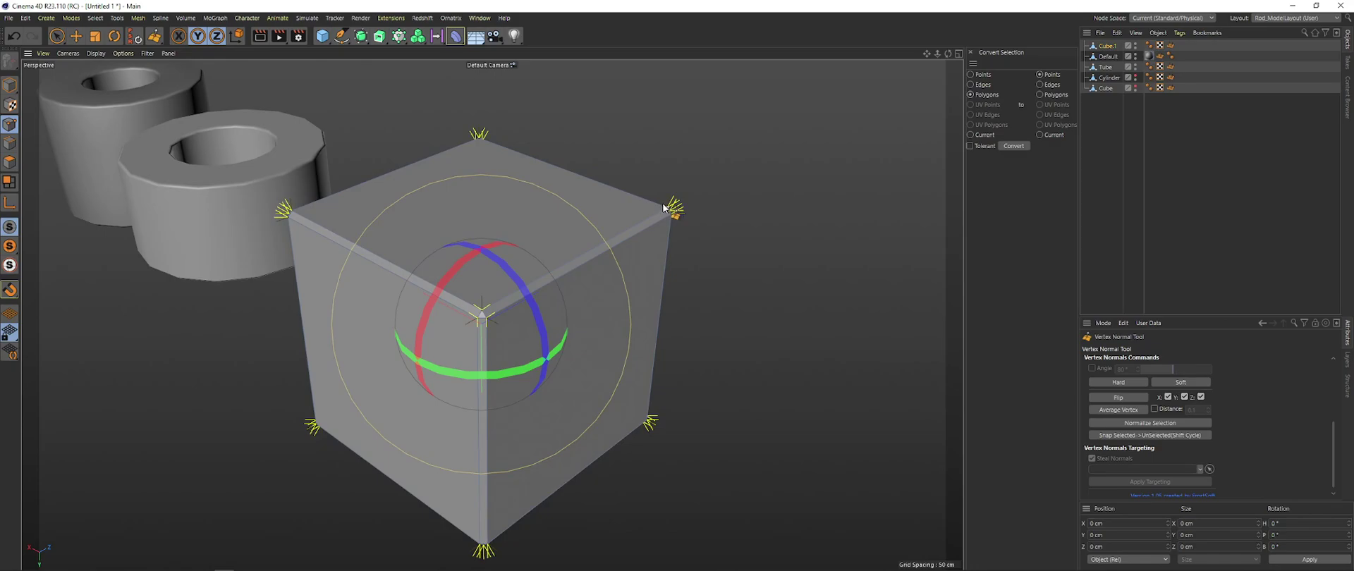
{"action": "middle_click_drag", "start_coordinate": [744, 303], "coordinate": [762, 291], "text": "alt"}
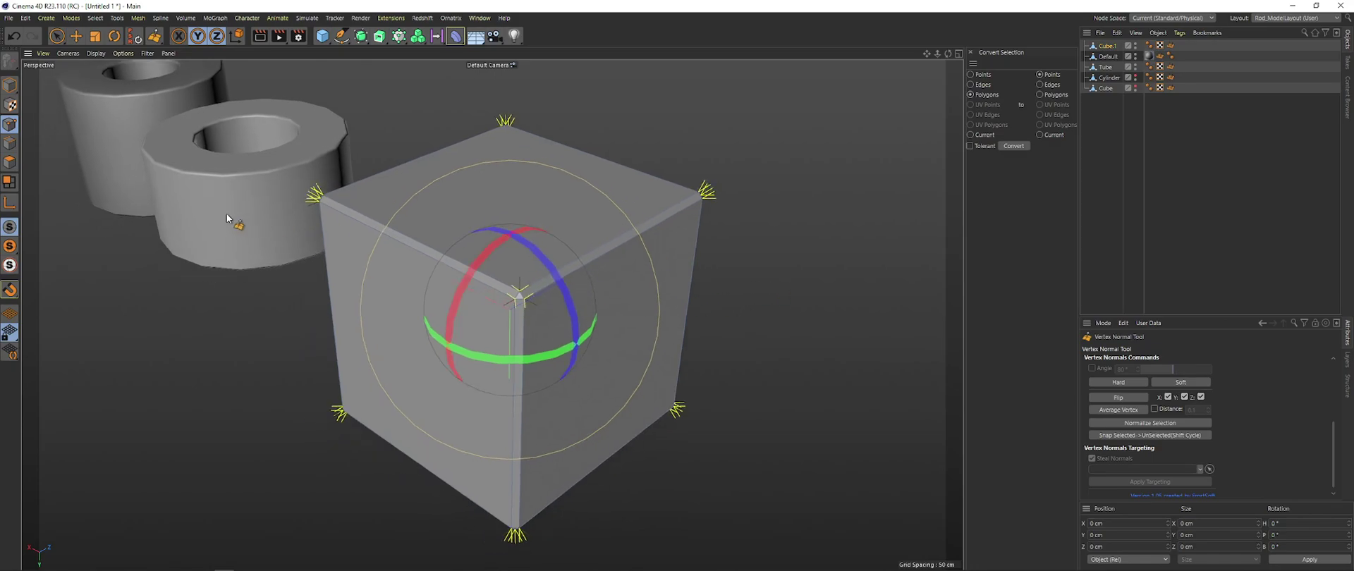
Switch to polygon mode with the cube's bevel polygons still selected
{"action": "left_click", "coordinate": [14, 165]}
{"action": "mouse_move", "coordinate": [677, 303]}
{"action": "left_mouse_down", "text": "alt"}
{"action": "mouse_move", "coordinate": [689, 305]}
{"action": "mouse_move", "coordinate": [675, 290]}
{"action": "left_mouse_up", "text": "alt"}
{"action": "middle_click_drag", "start_coordinate": [716, 233], "coordinate": [721, 266], "text": "alt"}
{"action": "right_click_drag", "start_coordinate": [720, 266], "coordinate": [770, 264], "text": "alt"}
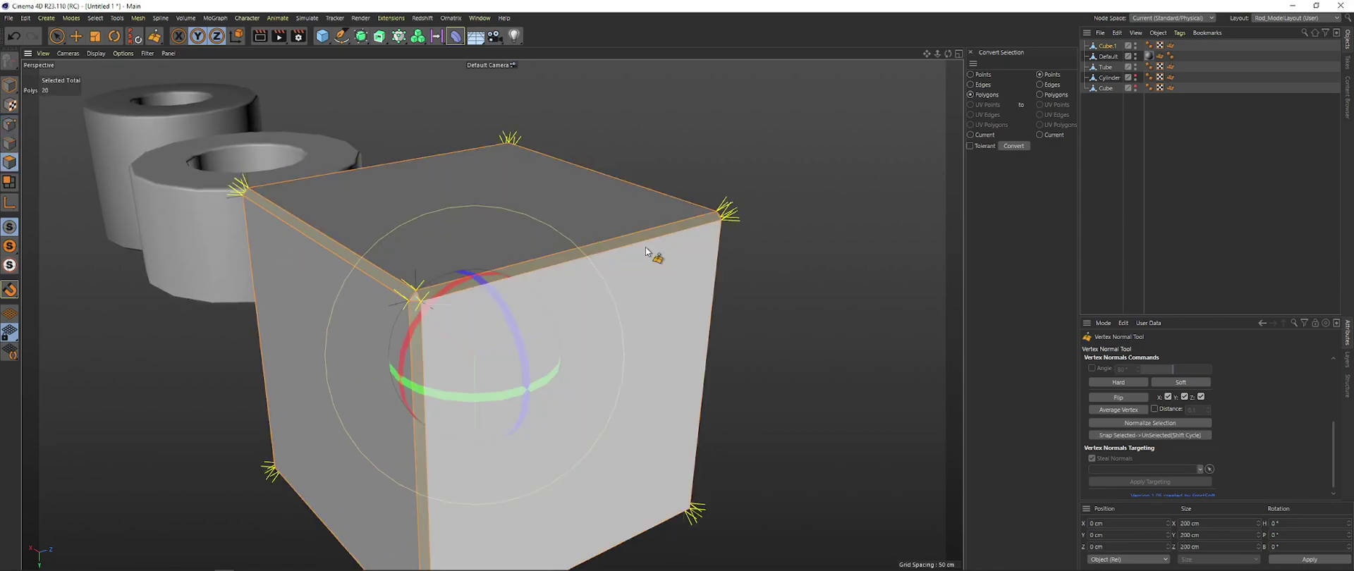
Try selecting individual flat faces of the cube, and undo back to the bevel polygon selection
{"action": "left_click", "coordinate": [620, 218]}
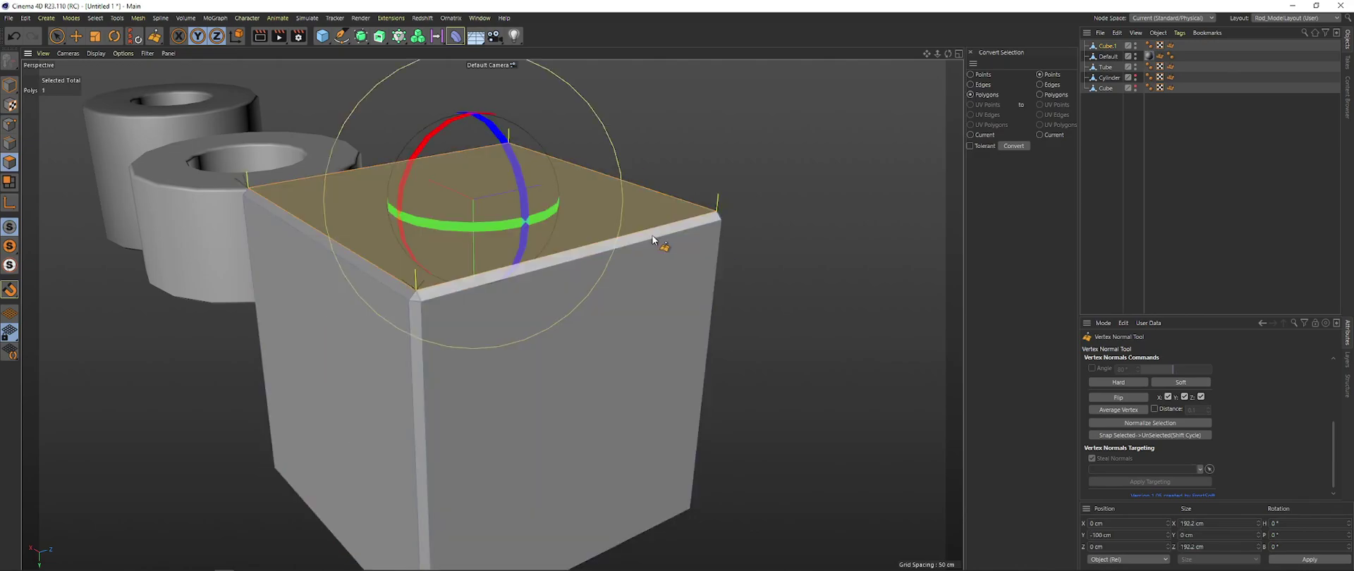
{"action": "left_click", "coordinate": [339, 364]}
{"action": "key", "text": "ctrl+z"}
{"action": "key", "text": "ctrl+y"}
{"action": "key", "text": "ctrl+z"}
{"action": "key", "text": "ctrl+z"}
{"action": "middle_click_drag", "start_coordinate": [792, 346], "coordinate": [798, 311], "text": "alt"}
{"action": "left_click_drag", "start_coordinate": [801, 227], "coordinate": [777, 232], "text": "alt"}
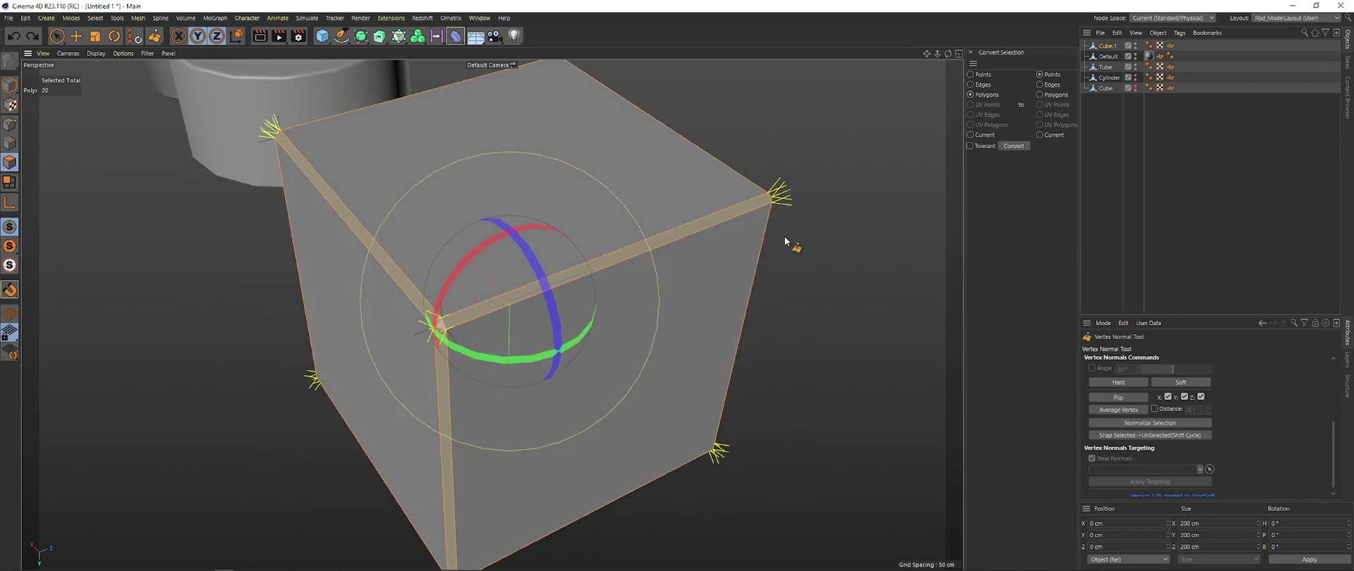
{"action": "left_click_drag", "start_coordinate": [810, 282], "coordinate": [797, 333], "text": "alt"}
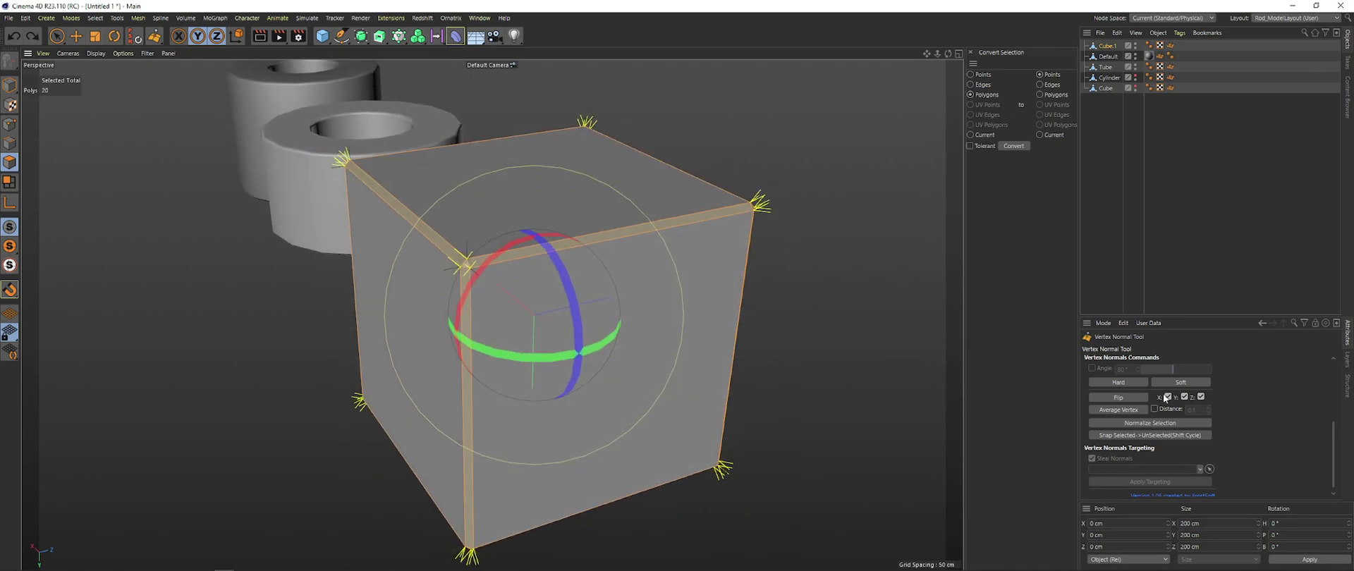
Try the Vertex Normal Tool with Use Polygon+Point Inclusive Selection Mode switched off, and switch it back on
{"action": "scroll", "coordinate": [1241, 413], "scroll_direction": "down", "scroll_amount": 1}
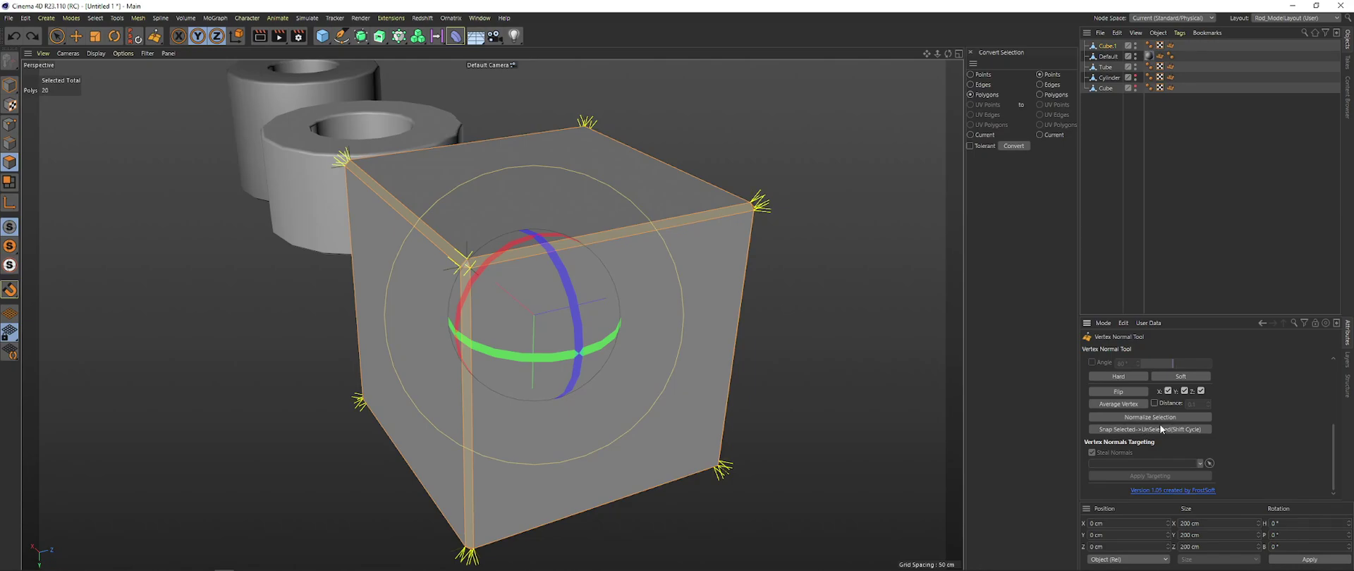
{"action": "scroll", "coordinate": [1213, 423], "scroll_direction": "up", "scroll_amount": 5}
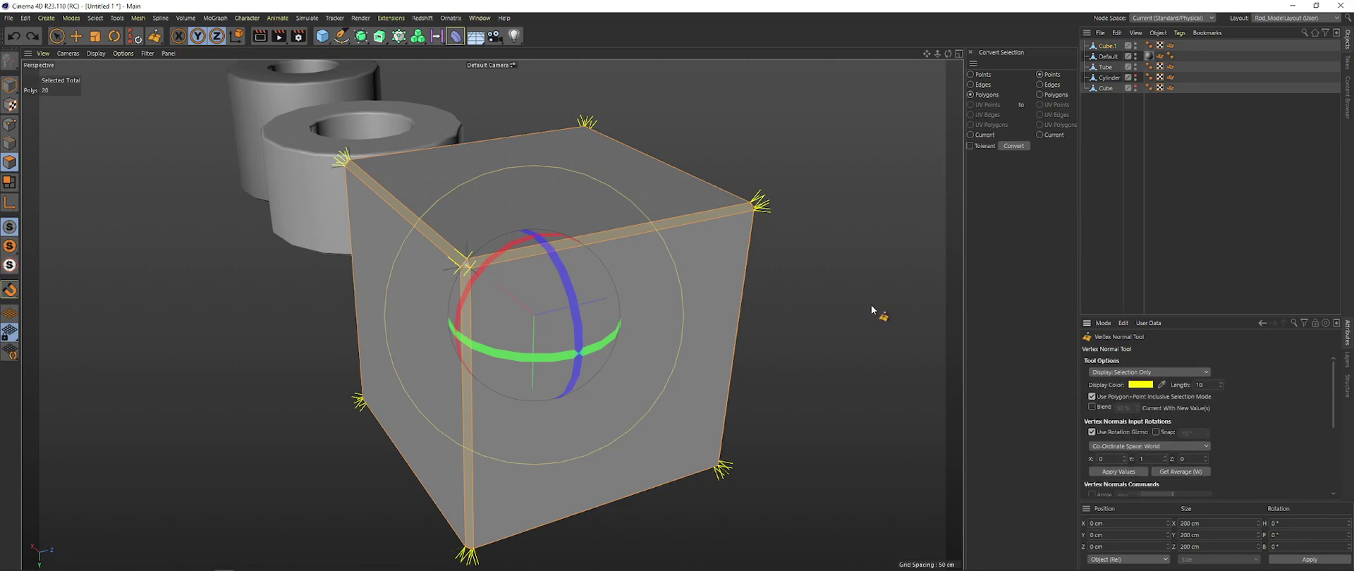
{"action": "left_click_drag", "start_coordinate": [869, 308], "coordinate": [619, 209], "text": "alt"}
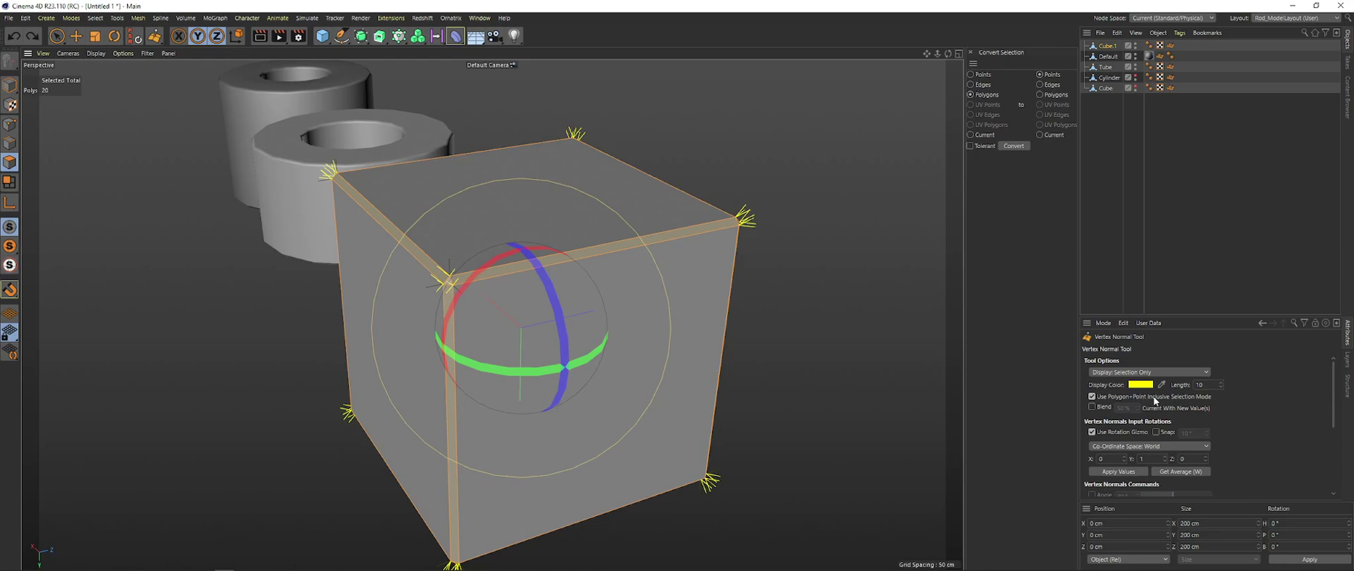
{"action": "left_click", "coordinate": [1173, 395]}
{"action": "left_click", "coordinate": [1173, 395]}
{"action": "left_click", "coordinate": [1174, 395]}
{"action": "left_click", "coordinate": [1173, 395]}
{"action": "left_click", "coordinate": [1161, 395]}
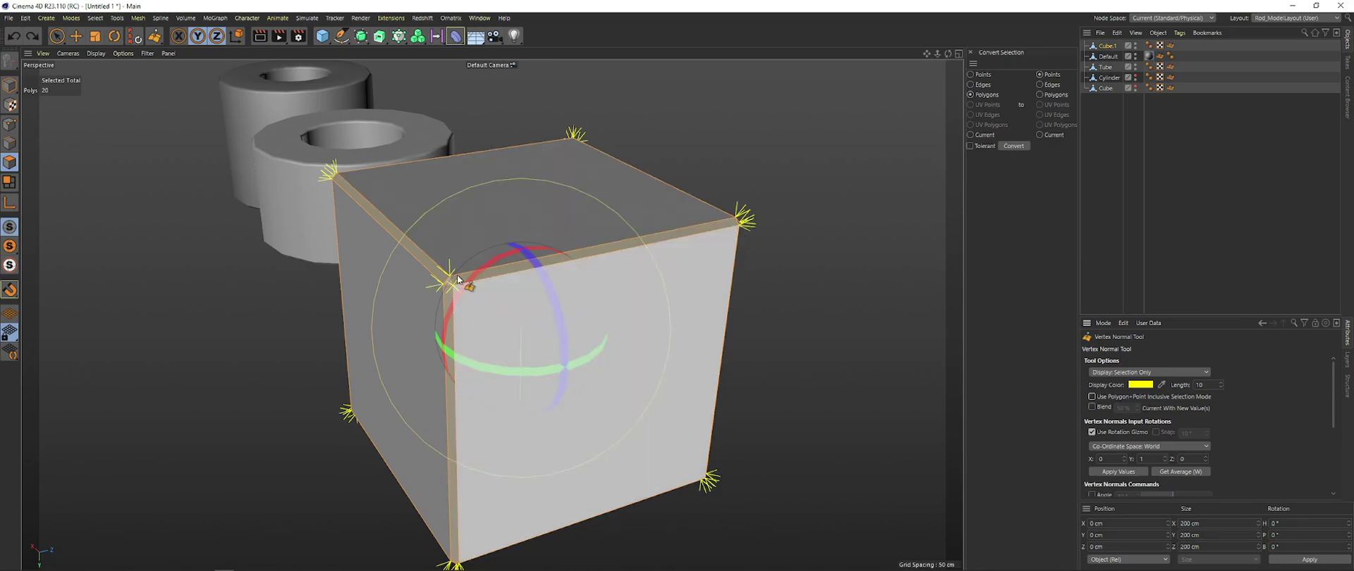
{"action": "middle_click_drag", "start_coordinate": [754, 265], "coordinate": [751, 288], "text": "alt"}
{"action": "right_click_drag", "start_coordinate": [751, 287], "coordinate": [800, 297], "text": "alt"}
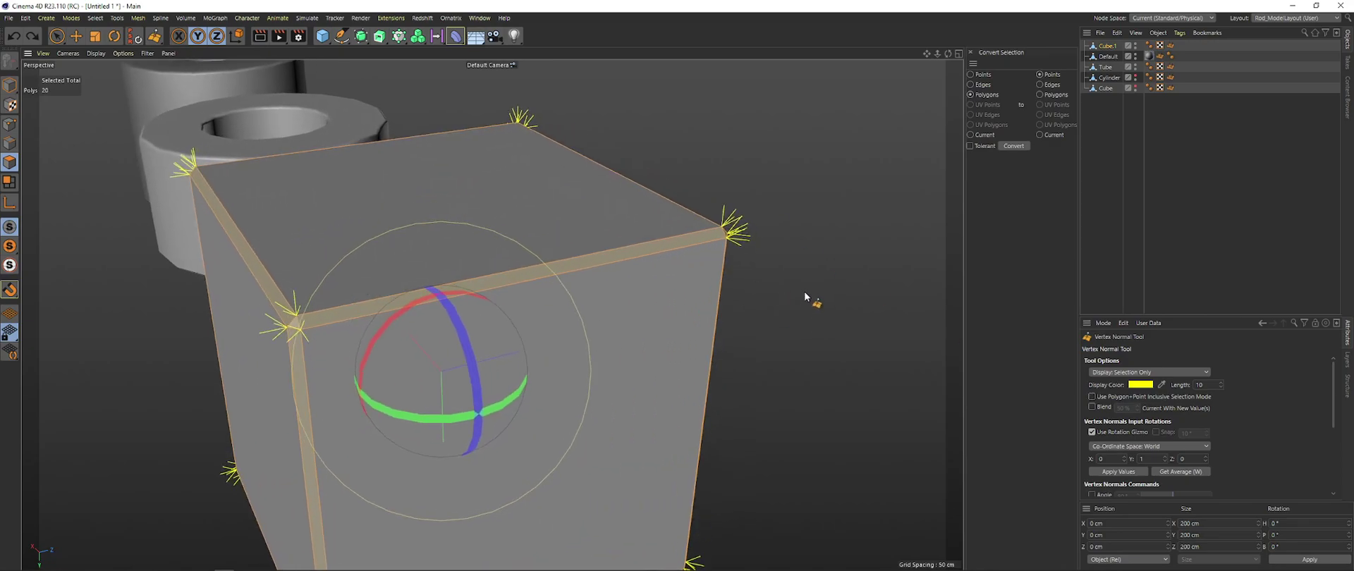
{"action": "left_click", "coordinate": [1100, 396]}
{"action": "left_click_drag", "start_coordinate": [878, 322], "coordinate": [429, 247], "text": "alt"}
{"action": "middle_click_drag", "start_coordinate": [780, 302], "coordinate": [843, 310], "text": "alt"}
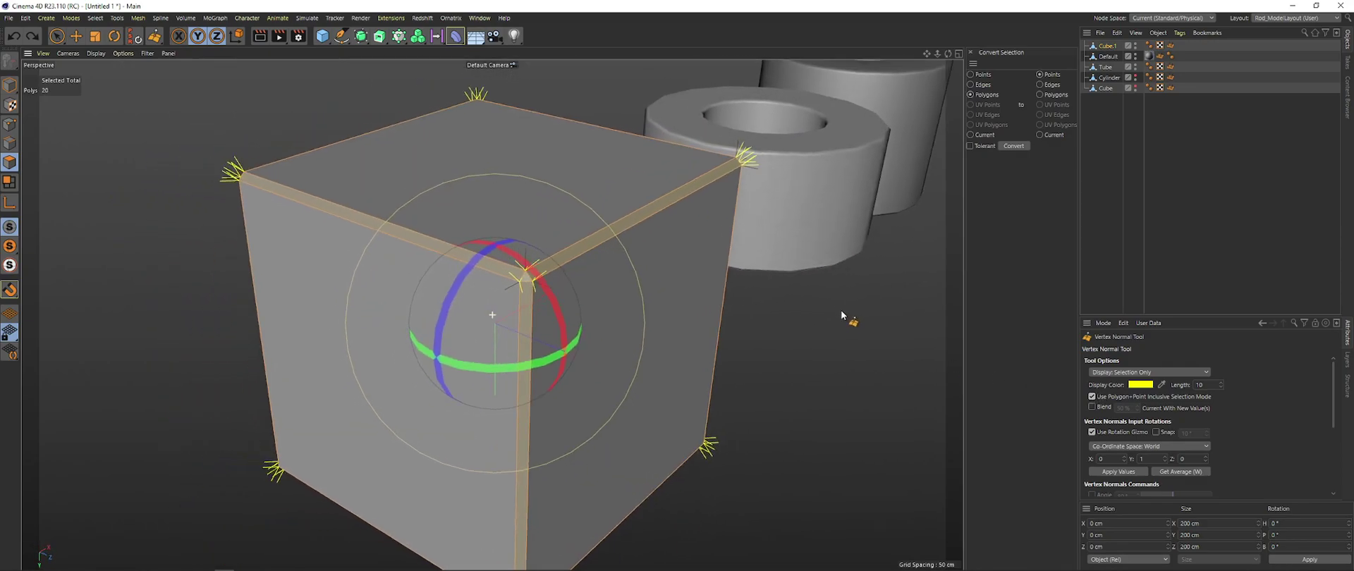
Snap the selected bevel normals to the unselected flat-face normals and inspect the cube's shading from several angles
{"action": "left_click_drag", "start_coordinate": [715, 259], "coordinate": [775, 307], "text": "alt"}
{"action": "right_click_drag", "start_coordinate": [637, 317], "coordinate": [557, 294], "text": "alt"}
{"action": "left_click_drag", "start_coordinate": [557, 294], "coordinate": [591, 277], "text": "alt"}
{"action": "scroll", "coordinate": [1273, 431], "scroll_direction": "down", "scroll_amount": 5}
{"action": "scroll", "coordinate": [1275, 431], "scroll_direction": "up", "scroll_amount": 5}
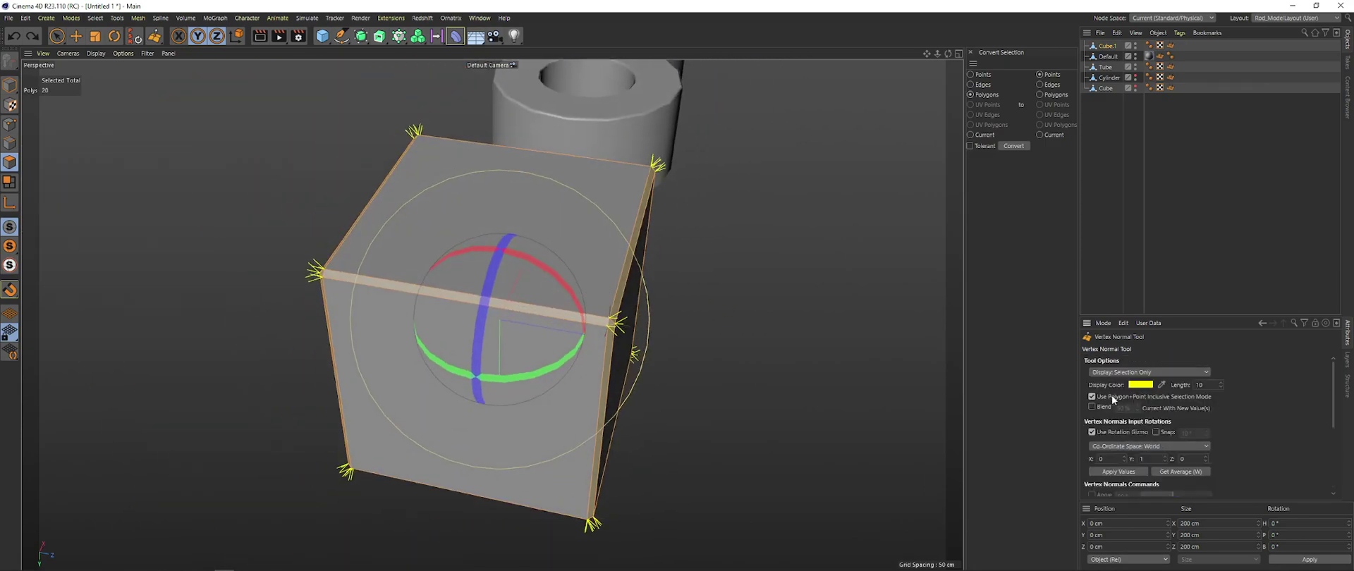
{"action": "middle_click_drag", "start_coordinate": [763, 304], "coordinate": [783, 304], "text": "alt"}
{"action": "scroll", "coordinate": [1245, 395], "scroll_direction": "down", "scroll_amount": 5}
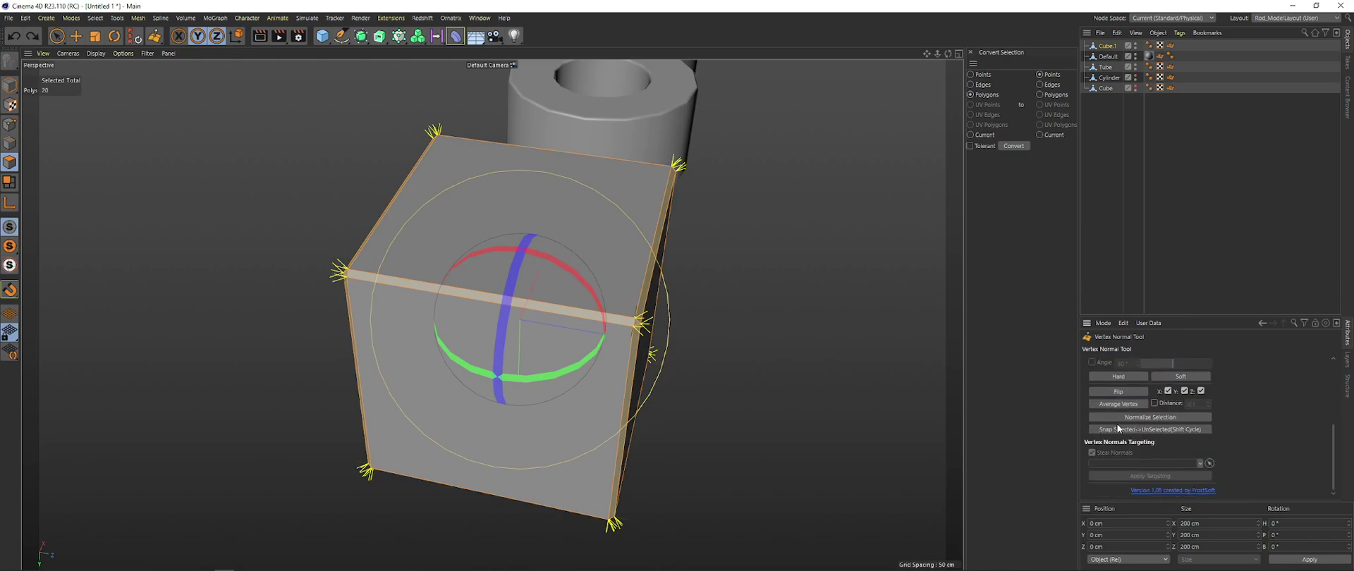
{"action": "left_click", "coordinate": [1157, 429]}
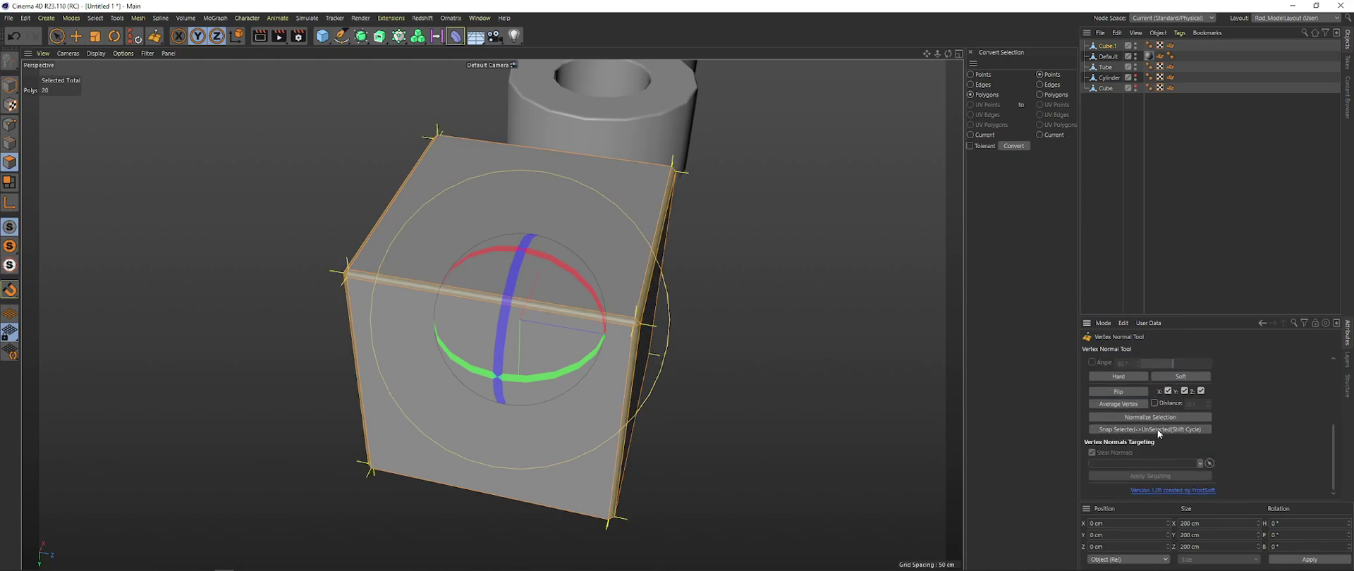
{"action": "left_click_drag", "start_coordinate": [827, 373], "coordinate": [641, 327], "text": "alt"}
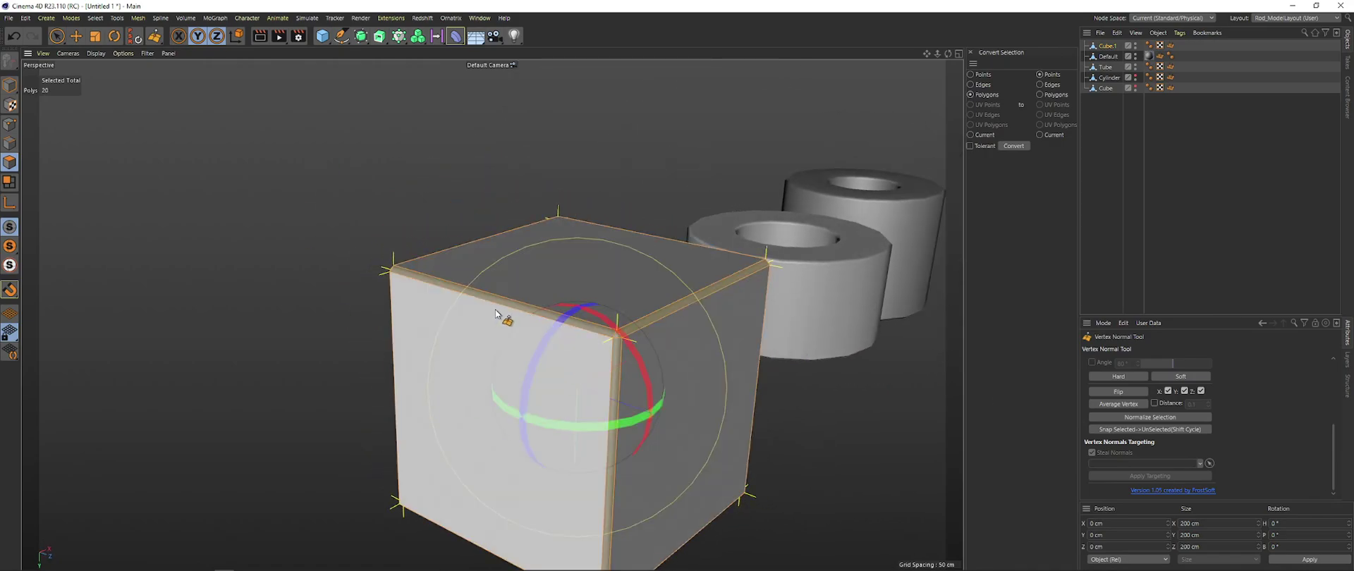
{"action": "left_click_drag", "start_coordinate": [495, 314], "coordinate": [504, 293], "text": "alt"}
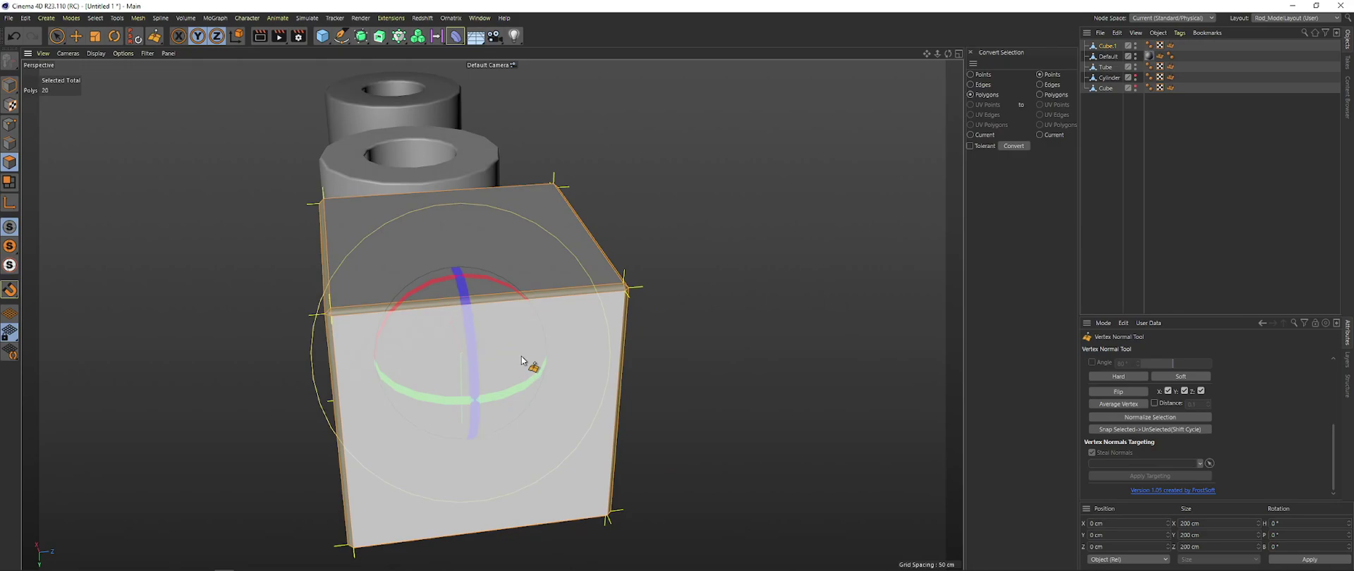
{"action": "left_click_drag", "start_coordinate": [637, 297], "coordinate": [659, 339], "text": "alt"}
{"action": "left_click_drag", "start_coordinate": [713, 274], "coordinate": [637, 293], "text": "alt"}
Add a new 200 cm cube and move it beside the bevelled cube
{"action": "left_click", "coordinate": [322, 35]}
{"action": "middle_click_drag", "start_coordinate": [522, 309], "coordinate": [652, 324], "text": "alt"}
{"action": "scroll", "coordinate": [651, 325], "scroll_direction": "down", "scroll_amount": 3}
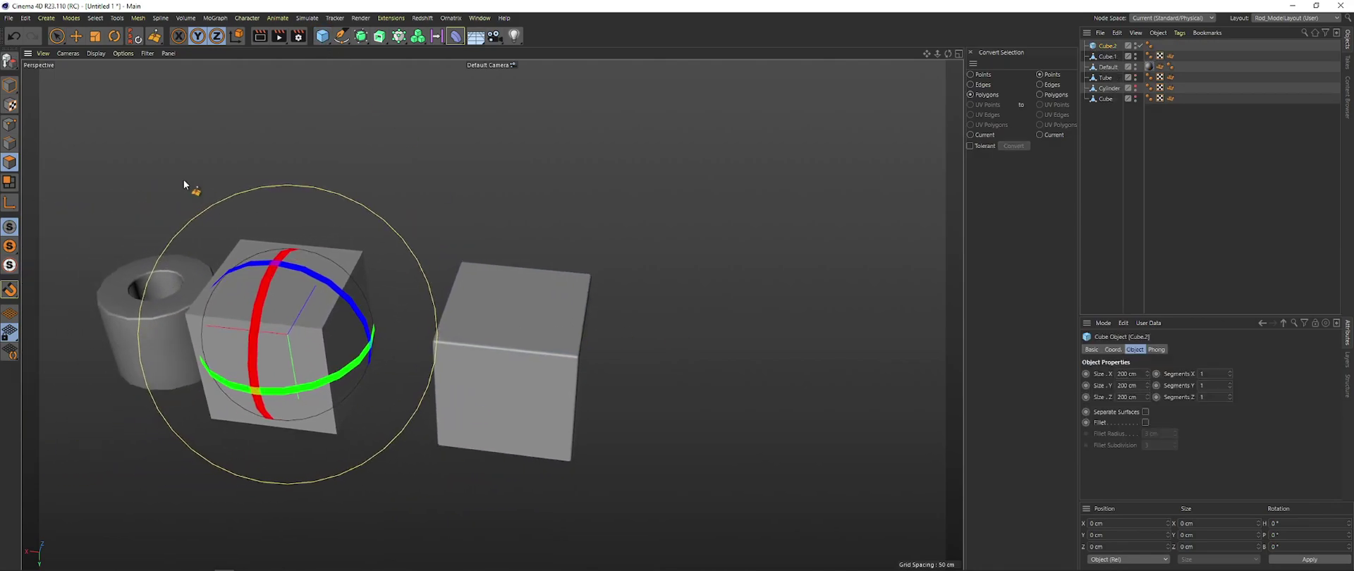
{"action": "left_click", "coordinate": [76, 35]}
{"action": "left_click_drag", "start_coordinate": [227, 323], "coordinate": [619, 371]}
{"action": "middle_click_drag", "start_coordinate": [619, 372], "coordinate": [578, 354], "text": "alt"}
{"action": "right_click_drag", "start_coordinate": [579, 354], "coordinate": [621, 352], "text": "alt"}
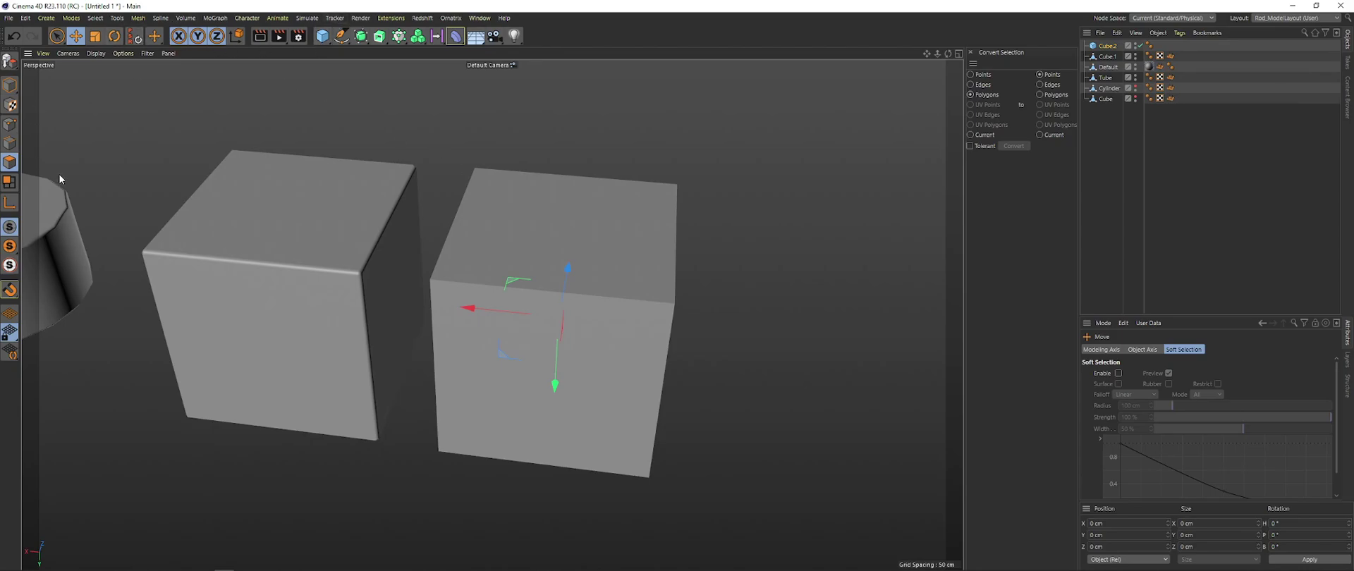
Make the new cube editable and switch to edge mode
{"action": "middle_click_drag", "start_coordinate": [494, 220], "coordinate": [434, 214], "text": "alt"}
{"action": "key", "text": "Return"}
{"action": "key", "text": "Return"}
{"action": "middle_click_drag", "start_coordinate": [534, 228], "coordinate": [638, 271], "text": "alt"}
{"action": "key", "text": "c"}
{"action": "right_click_drag", "start_coordinate": [638, 271], "coordinate": [590, 273], "text": "alt"}
{"action": "left_click_drag", "start_coordinate": [590, 273], "coordinate": [620, 252], "text": "alt"}
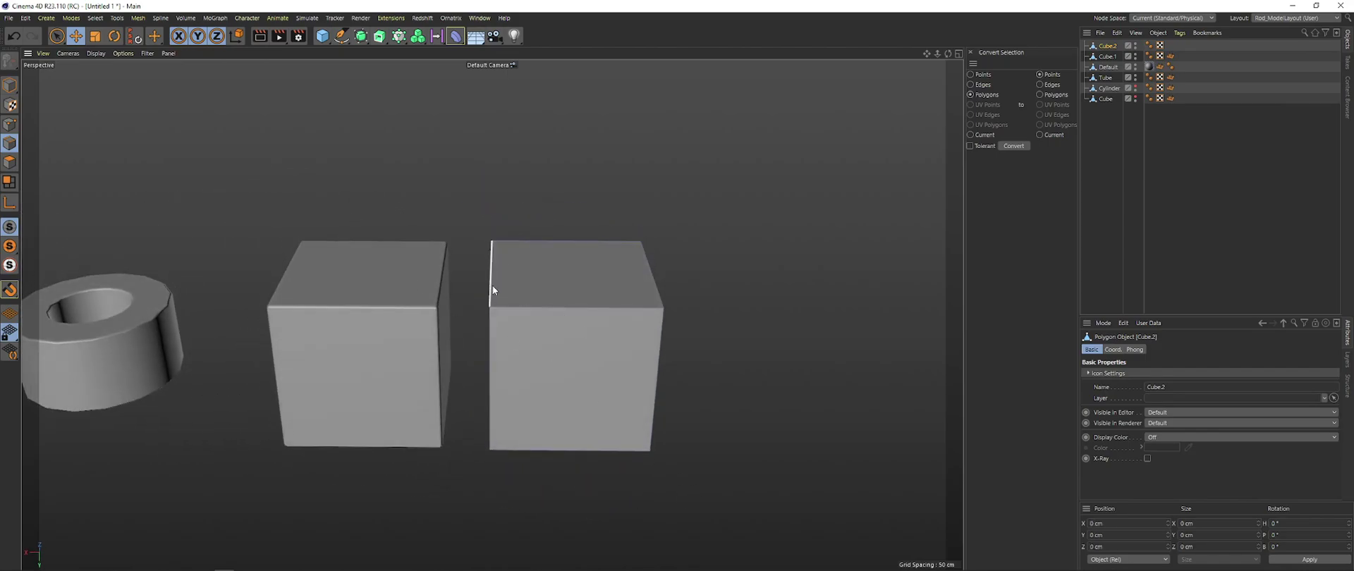
Select all edges of the new cube with a rectangle selection around it
{"action": "key", "text": "9"}
{"action": "left_click", "coordinate": [58, 37]}
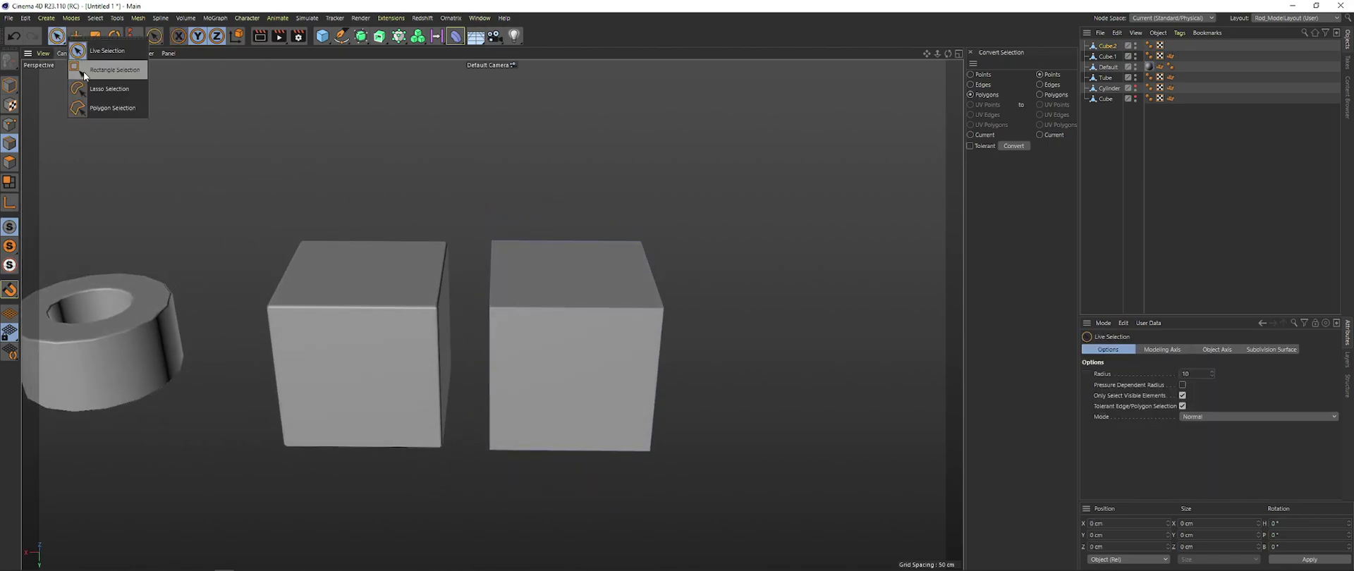
{"action": "left_click", "coordinate": [83, 71]}
{"action": "middle_click_drag", "start_coordinate": [428, 190], "coordinate": [386, 192], "text": "alt"}
{"action": "left_click_drag", "start_coordinate": [386, 194], "coordinate": [695, 486]}
Bevel all the selected edges of the new cube by a narrow amount
{"action": "left_click_drag", "start_coordinate": [693, 412], "coordinate": [637, 307], "text": "alt"}
{"action": "key", "text": "m"}
{"action": "key", "text": "s"}
{"action": "left_click_drag", "start_coordinate": [637, 307], "coordinate": [617, 290], "text": "alt"}
{"action": "key", "text": "space"}
{"action": "left_click_drag", "start_coordinate": [475, 294], "coordinate": [578, 295], "text": "alt"}
{"action": "middle_click_drag", "start_coordinate": [578, 294], "coordinate": [626, 301], "text": "alt"}
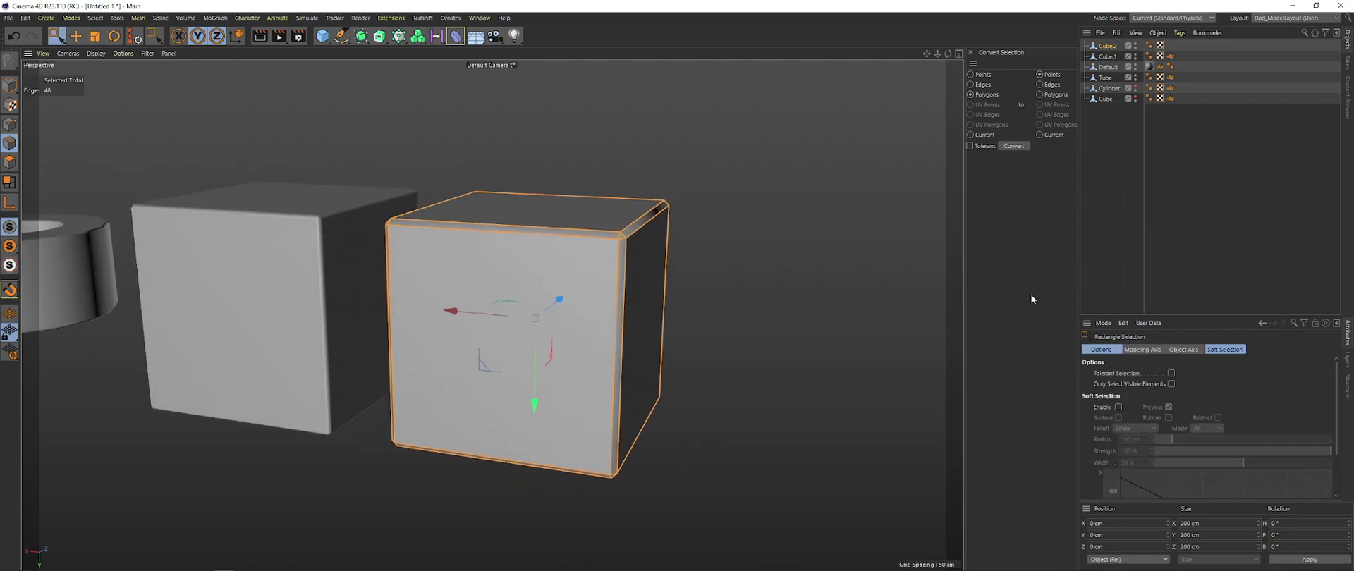
Activate the Vertex Normal Tool on the newly bevelled cube and apply Soft vertex normals
{"action": "key", "text": "v"}
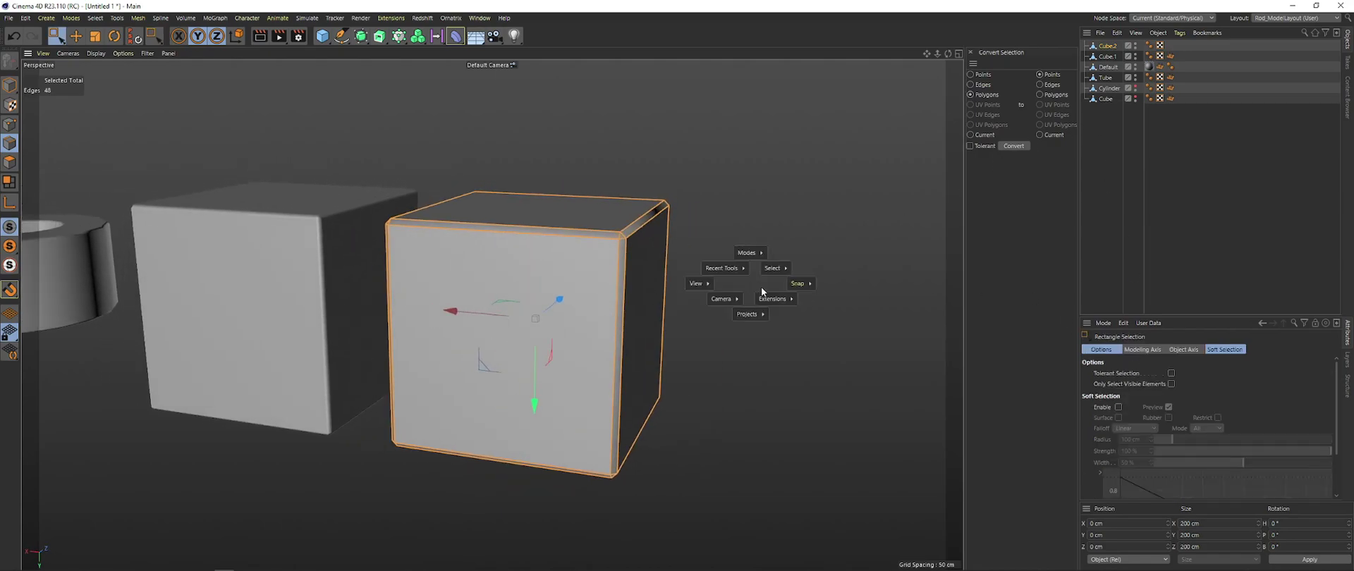
{"action": "mouse_move", "coordinate": [772, 298]}
{"action": "left_click", "coordinate": [823, 331]}
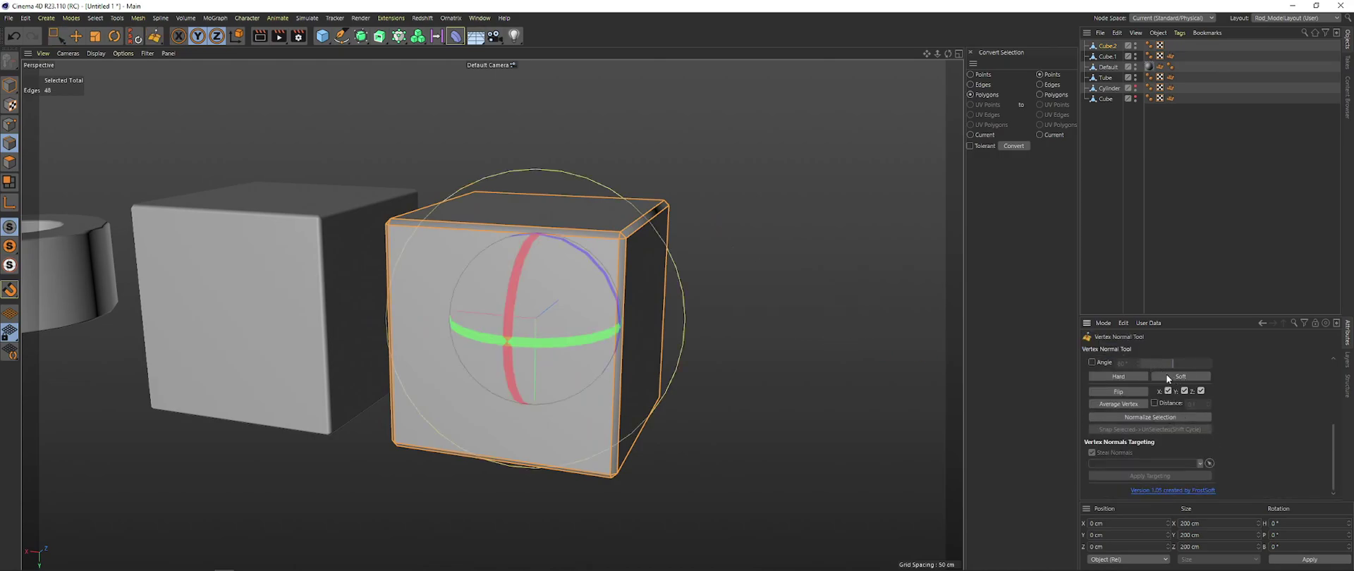
{"action": "left_click", "coordinate": [834, 291]}
{"action": "left_click", "coordinate": [1190, 377]}
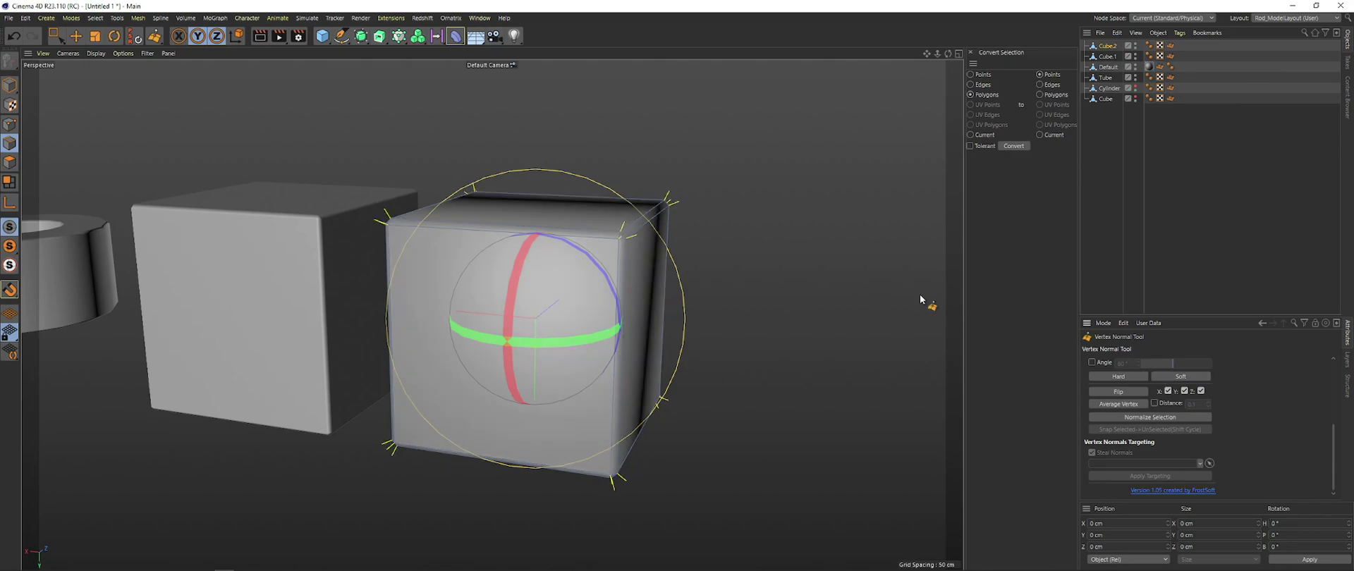
Examine the softened normals and shading at the new cube's bevelled corners, up close and beside the previous cube
{"action": "left_click_drag", "start_coordinate": [849, 281], "coordinate": [784, 291], "text": "alt"}
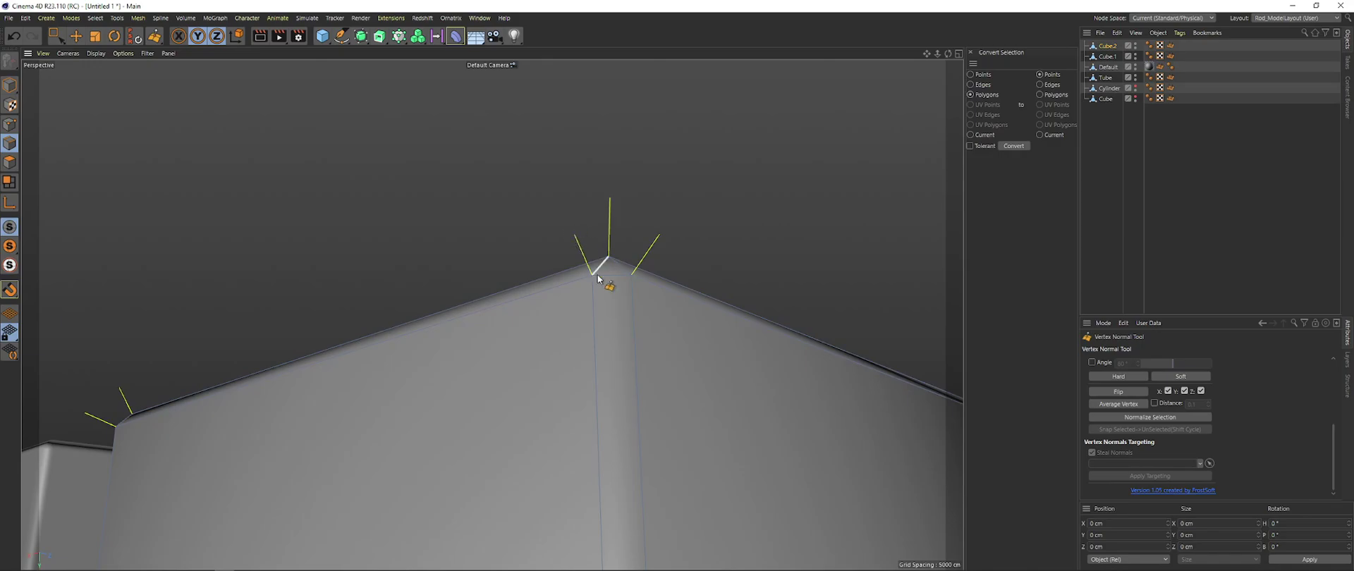
{"action": "mouse_move", "coordinate": [662, 223]}
{"action": "left_mouse_down", "text": "alt"}
{"action": "mouse_move", "coordinate": [679, 222]}
{"action": "mouse_move", "coordinate": [607, 234]}
{"action": "mouse_move", "coordinate": [640, 277]}
{"action": "mouse_move", "coordinate": [688, 267]}
{"action": "left_mouse_up", "text": "alt"}
{"action": "right_click_drag", "start_coordinate": [688, 267], "coordinate": [639, 271], "text": "alt"}
{"action": "left_click_drag", "start_coordinate": [639, 272], "coordinate": [676, 271], "text": "alt"}
{"action": "left_click_drag", "start_coordinate": [679, 308], "coordinate": [743, 299], "text": "alt"}
{"action": "middle_click_drag", "start_coordinate": [668, 351], "coordinate": [794, 308], "text": "alt"}
{"action": "right_click_drag", "start_coordinate": [794, 308], "coordinate": [531, 303], "text": "alt"}
{"action": "middle_click_drag", "start_coordinate": [531, 303], "coordinate": [584, 294], "text": "alt"}
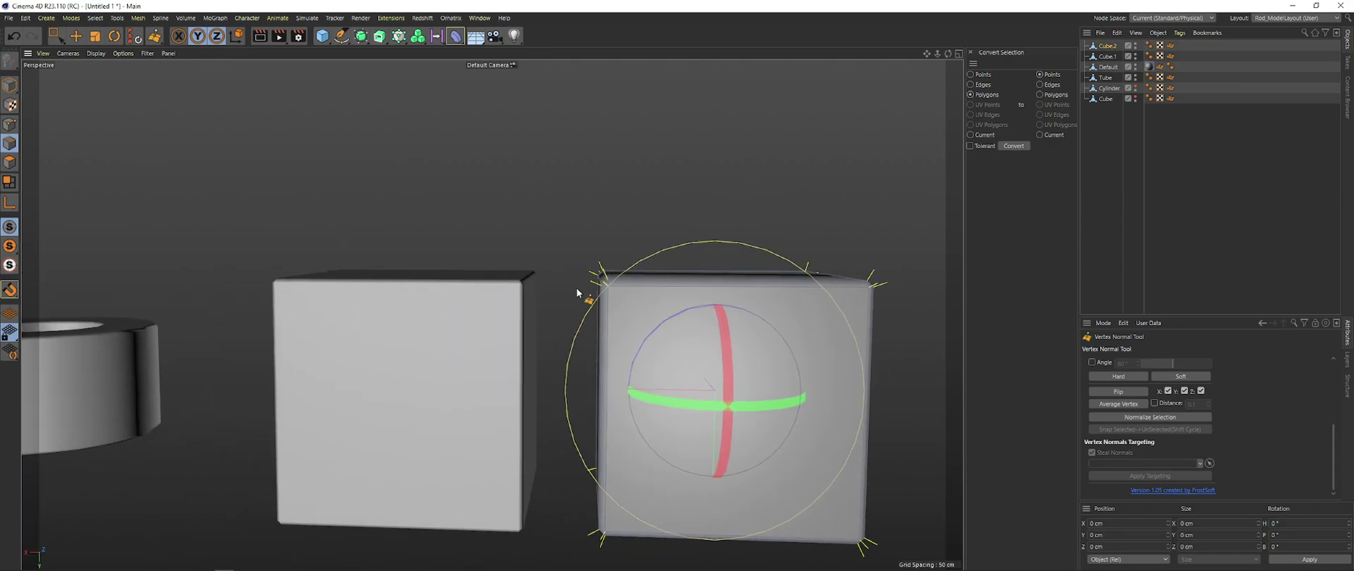
Select the previous bevelled cube and examine its vertex normals and bevel shading from below and above
{"action": "left_click", "coordinate": [1102, 57]}
{"action": "middle_click_drag", "start_coordinate": [604, 175], "coordinate": [653, 137], "text": "alt"}
{"action": "right_click_drag", "start_coordinate": [581, 245], "coordinate": [751, 229], "text": "alt"}
{"action": "mouse_move", "coordinate": [548, 253]}
{"action": "left_mouse_down", "text": "alt"}
{"action": "mouse_move", "coordinate": [591, 260]}
{"action": "mouse_move", "coordinate": [348, 261]}
{"action": "mouse_move", "coordinate": [416, 288]}
{"action": "left_mouse_up", "text": "alt"}
{"action": "left_click_drag", "start_coordinate": [574, 255], "coordinate": [685, 238], "text": "alt"}
{"action": "scroll", "coordinate": [641, 387], "scroll_direction": "down", "scroll_amount": 5}
{"action": "left_click_drag", "start_coordinate": [637, 383], "coordinate": [599, 278], "text": "alt"}
{"action": "left_click_drag", "start_coordinate": [543, 442], "coordinate": [607, 364], "text": "alt"}
{"action": "right_click_drag", "start_coordinate": [606, 362], "coordinate": [624, 359], "text": "alt"}
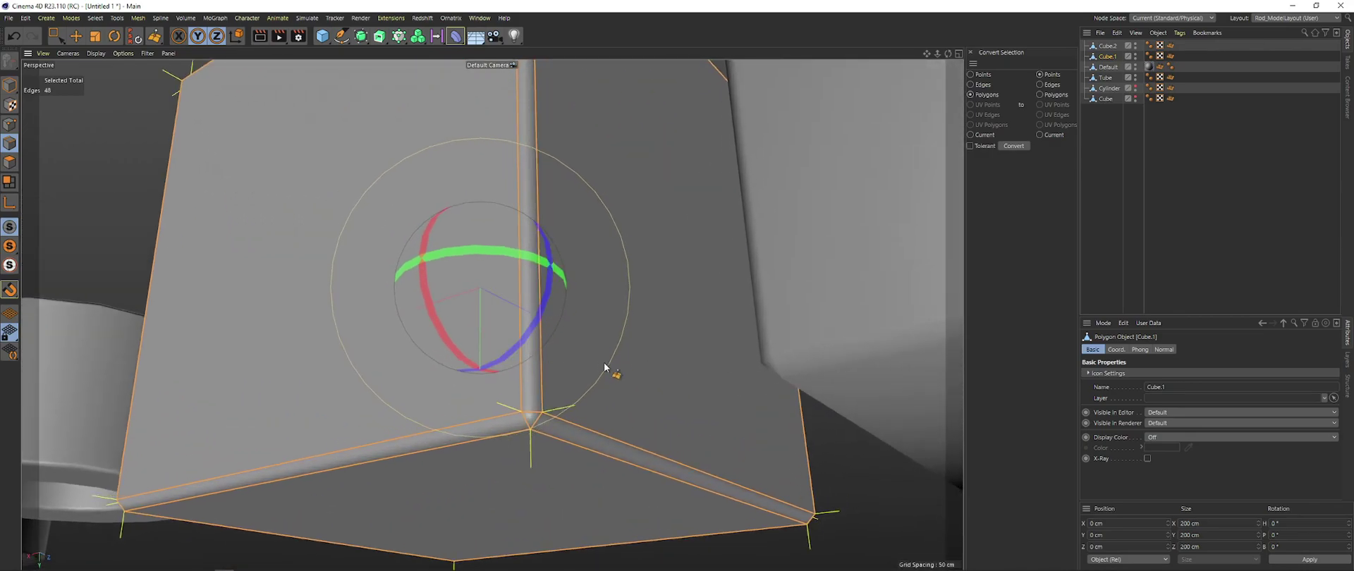
{"action": "left_click_drag", "start_coordinate": [665, 360], "coordinate": [666, 379], "text": "alt"}
{"action": "right_click_drag", "start_coordinate": [666, 377], "coordinate": [612, 339], "text": "alt"}
{"action": "left_click_drag", "start_coordinate": [606, 297], "coordinate": [656, 374], "text": "alt"}
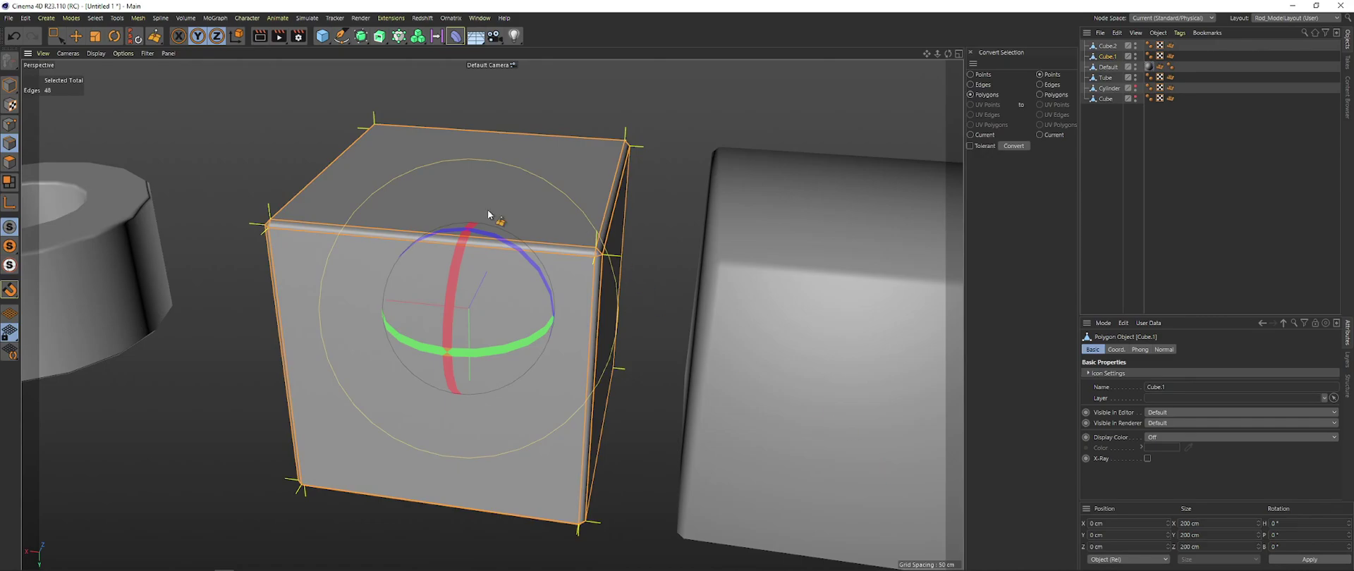
Inspect the corner of the selected cube where three bevels meet, including the direction of its vertex normals
{"action": "left_click_drag", "start_coordinate": [653, 368], "coordinate": [597, 360], "text": "alt"}
{"action": "right_click_drag", "start_coordinate": [592, 311], "coordinate": [678, 290], "text": "alt"}
{"action": "left_click_drag", "start_coordinate": [483, 303], "coordinate": [497, 309], "text": "alt"}
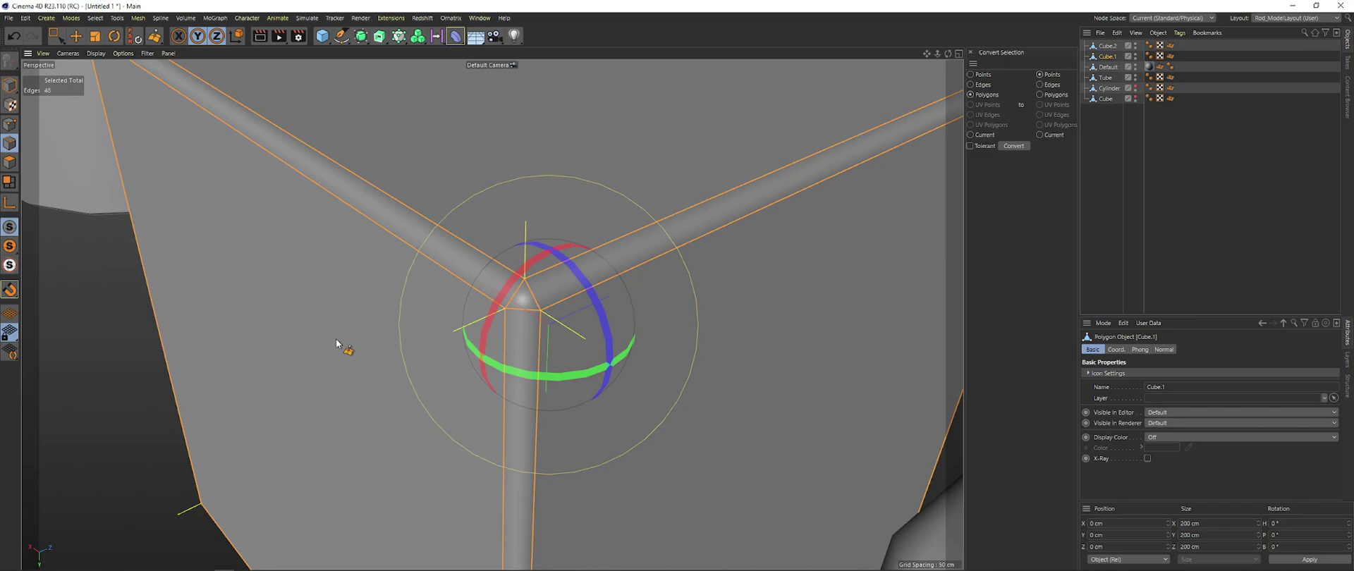
{"action": "left_click_drag", "start_coordinate": [543, 296], "coordinate": [296, 251], "text": "alt"}
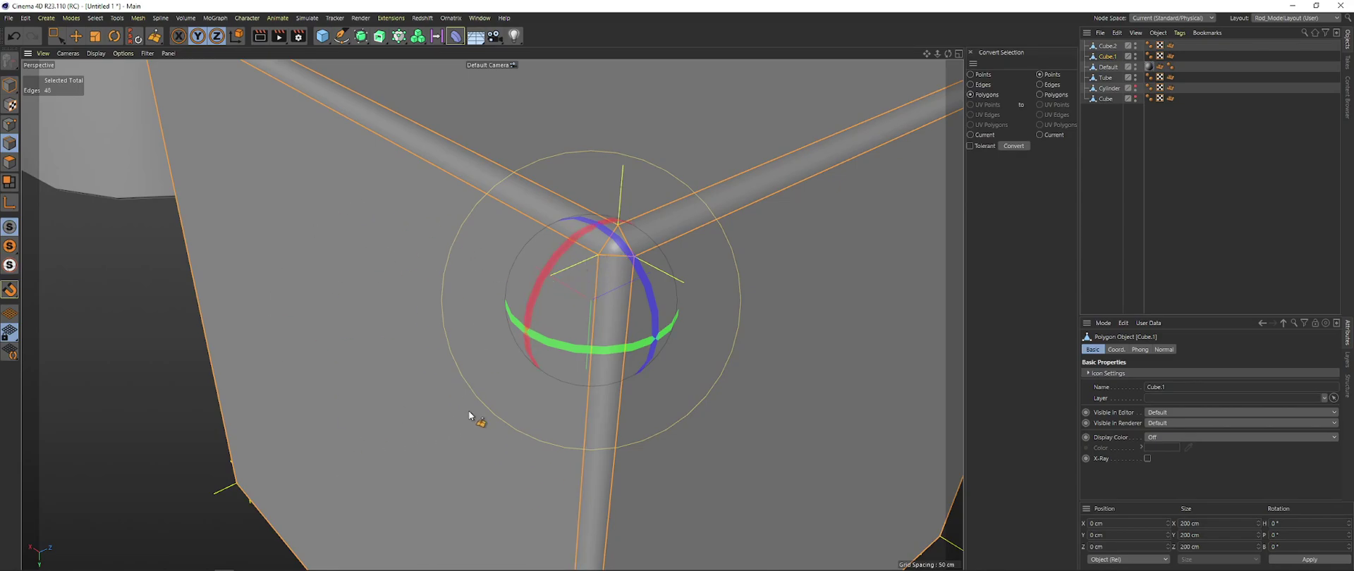
{"action": "scroll", "coordinate": [471, 410], "scroll_direction": "down", "scroll_amount": 5}
{"action": "left_click_drag", "start_coordinate": [372, 411], "coordinate": [195, 95], "text": "alt"}
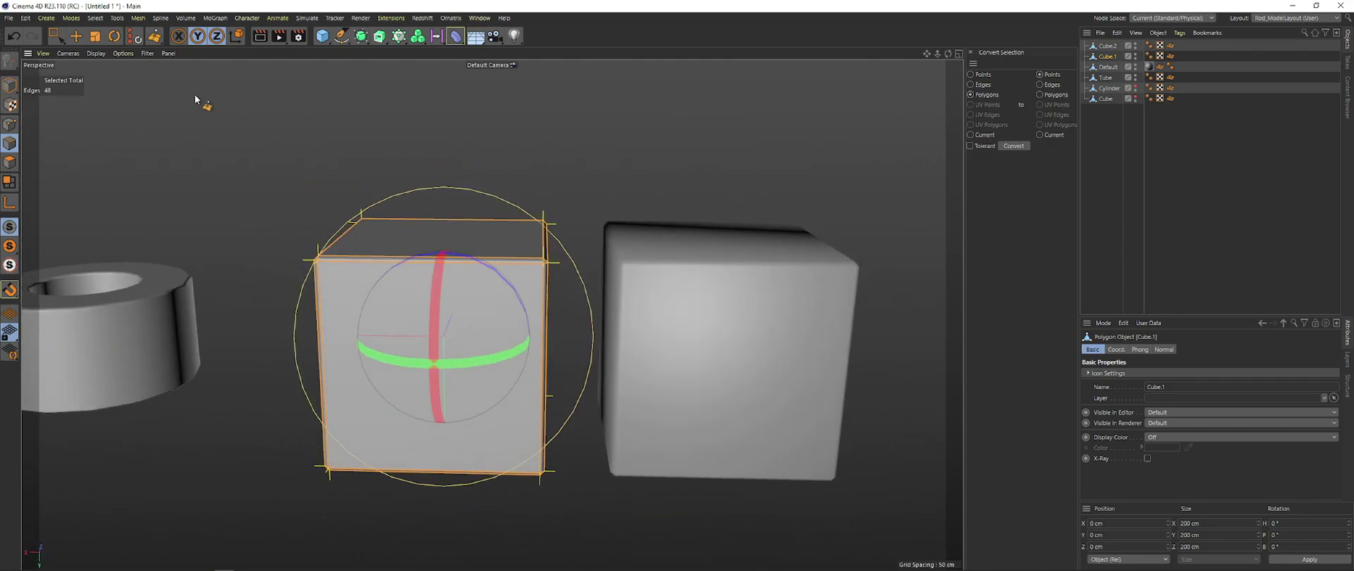
Switch to model mode and compare the flat-faced cube's shading with the softened cube beside it
{"action": "left_click", "coordinate": [12, 84]}
{"action": "middle_click_drag", "start_coordinate": [373, 310], "coordinate": [525, 303], "text": "alt"}
{"action": "right_click_drag", "start_coordinate": [495, 297], "coordinate": [585, 285], "text": "alt"}
{"action": "left_click_drag", "start_coordinate": [539, 283], "coordinate": [487, 320], "text": "alt"}
{"action": "right_click_drag", "start_coordinate": [583, 301], "coordinate": [416, 295], "text": "alt"}
{"action": "middle_click_drag", "start_coordinate": [659, 322], "coordinate": [513, 325], "text": "alt"}
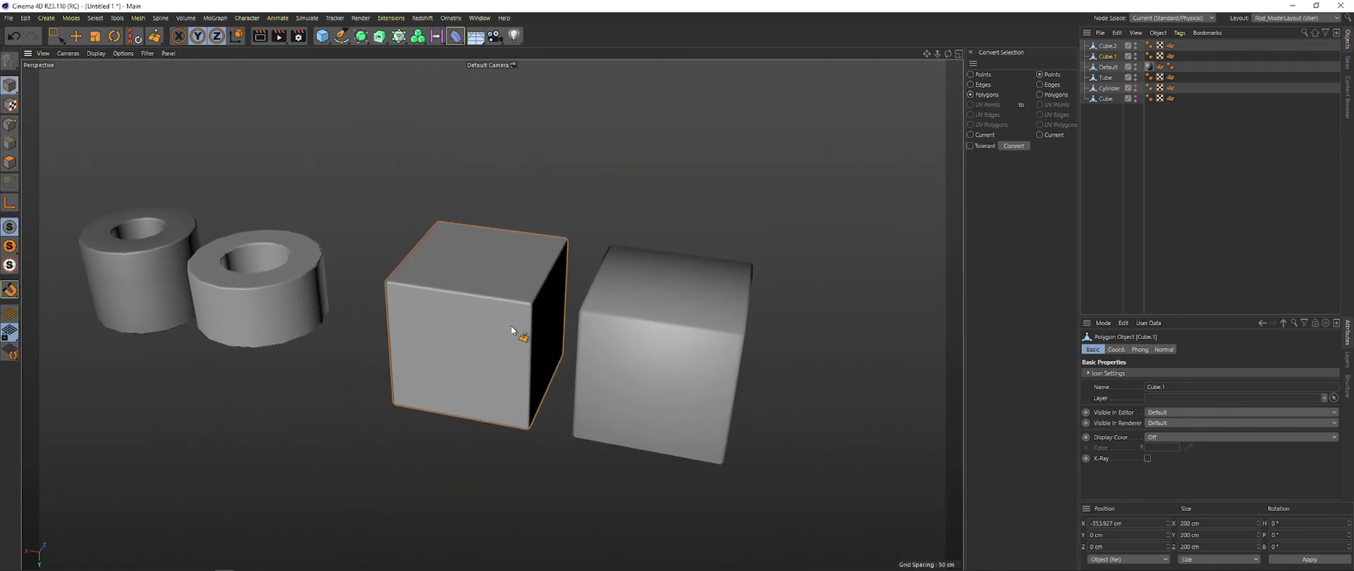
{"action": "left_click_drag", "start_coordinate": [513, 324], "coordinate": [535, 362], "text": "alt"}
{"action": "scroll", "coordinate": [479, 367], "scroll_direction": "down", "scroll_amount": 3}
{"action": "left_click_drag", "start_coordinate": [426, 374], "coordinate": [349, 83], "text": "alt"}
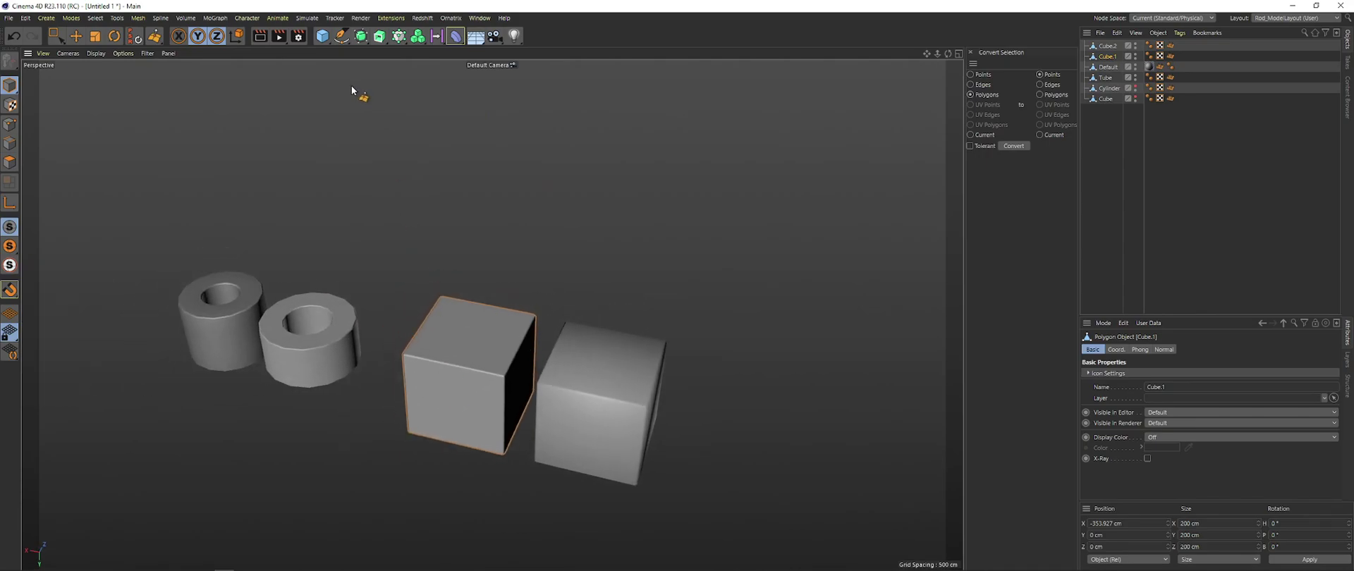
Add a cylinder primitive and move it along the X axis past the two cubes
{"action": "left_click_drag", "start_coordinate": [327, 41], "coordinate": [533, 50]}
{"action": "left_click_drag", "start_coordinate": [395, 300], "coordinate": [319, 295], "text": "alt"}
{"action": "left_click", "coordinate": [76, 38]}
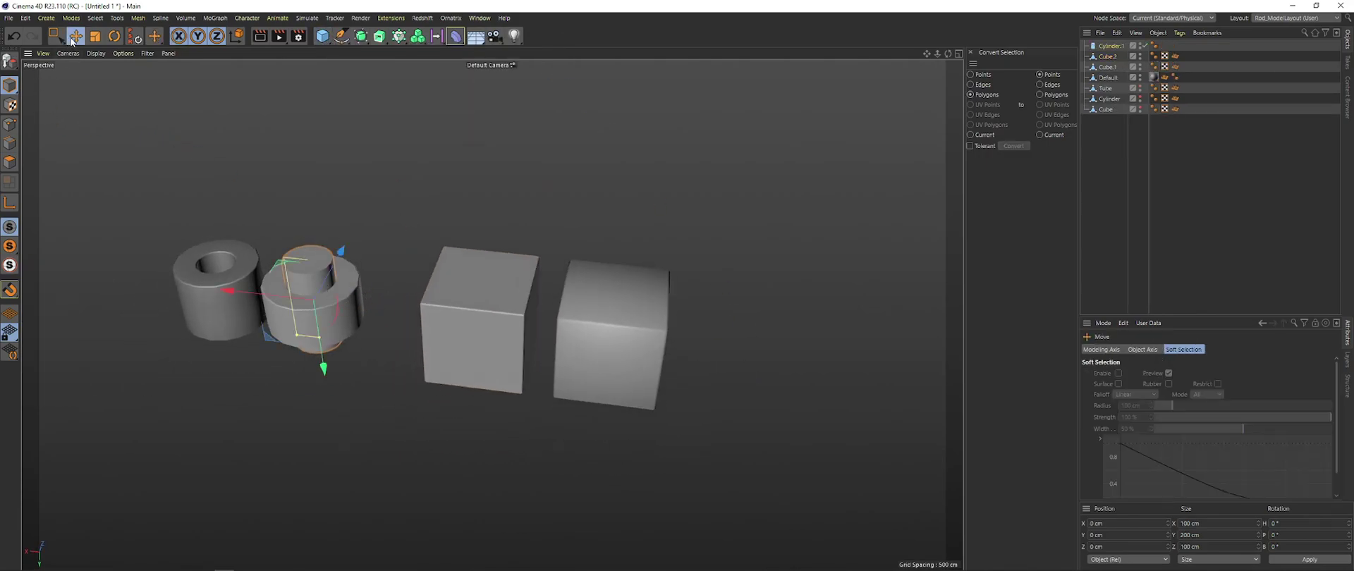
{"action": "middle_click_drag", "start_coordinate": [257, 284], "coordinate": [211, 286], "text": "alt"}
{"action": "left_click_drag", "start_coordinate": [192, 290], "coordinate": [677, 338]}
Make the new cylinder editable and switch to edge mode
{"action": "middle_click_drag", "start_coordinate": [683, 381], "coordinate": [470, 389], "text": "alt"}
{"action": "right_click_drag", "start_coordinate": [538, 394], "coordinate": [704, 401], "text": "alt"}
{"action": "middle_click_drag", "start_coordinate": [704, 401], "coordinate": [695, 410], "text": "alt"}
{"action": "key", "text": "c"}
{"action": "middle_click_drag", "start_coordinate": [580, 302], "coordinate": [571, 343], "text": "alt"}
{"action": "right_click_drag", "start_coordinate": [571, 343], "coordinate": [598, 339], "text": "alt"}
{"action": "left_click_drag", "start_coordinate": [598, 342], "coordinate": [552, 351], "text": "alt"}
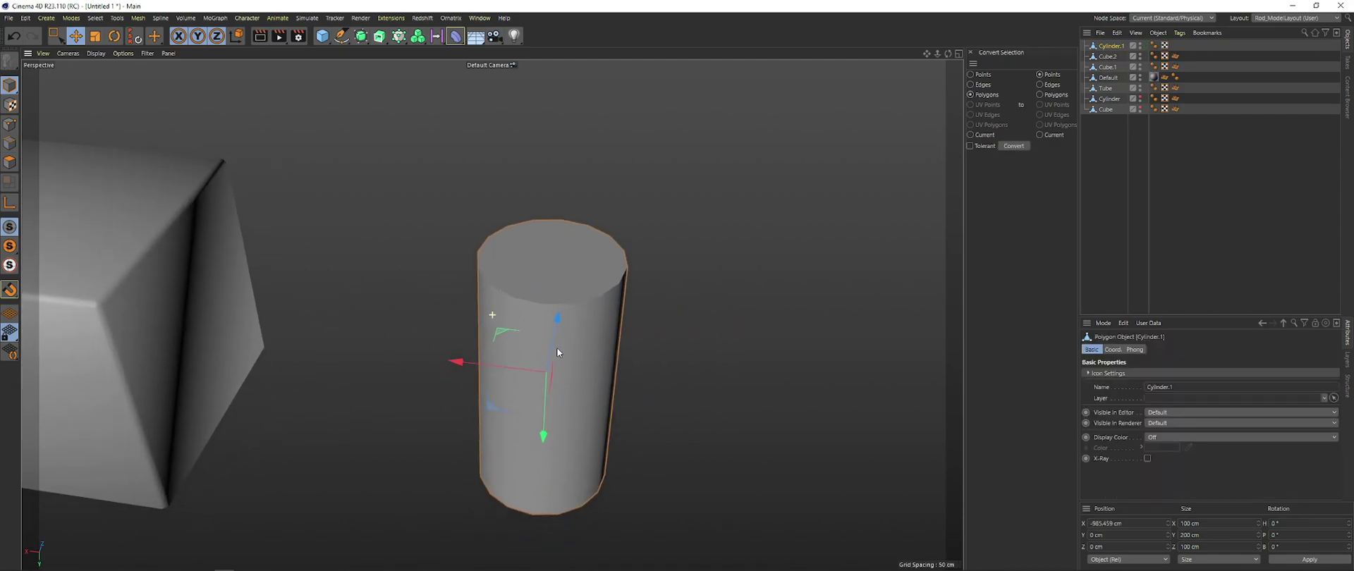
{"action": "key", "text": "Return"}
{"action": "key", "text": "Return"}
Select the rim edge loops at both ends of the cylinder and bevel them by 2.9 cm
{"action": "double_click", "coordinate": [579, 301]}
{"action": "mouse_move", "coordinate": [587, 303]}
{"action": "left_mouse_down", "text": "alt"}
{"action": "mouse_move", "coordinate": [592, 354]}
{"action": "mouse_move", "coordinate": [567, 306]}
{"action": "left_mouse_up", "text": "alt"}
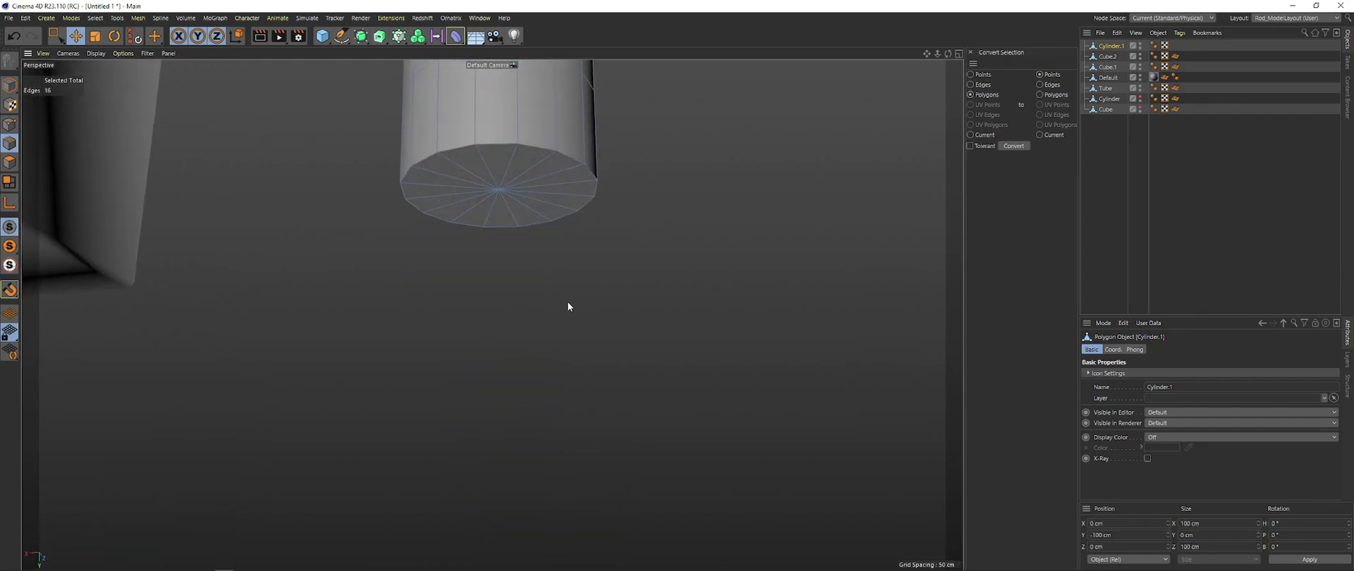
{"action": "double_click", "coordinate": [545, 150], "text": "shift"}
{"action": "left_click_drag", "start_coordinate": [736, 190], "coordinate": [591, 238], "text": "alt"}
{"action": "key", "text": "m"}
{"action": "key", "text": "s"}
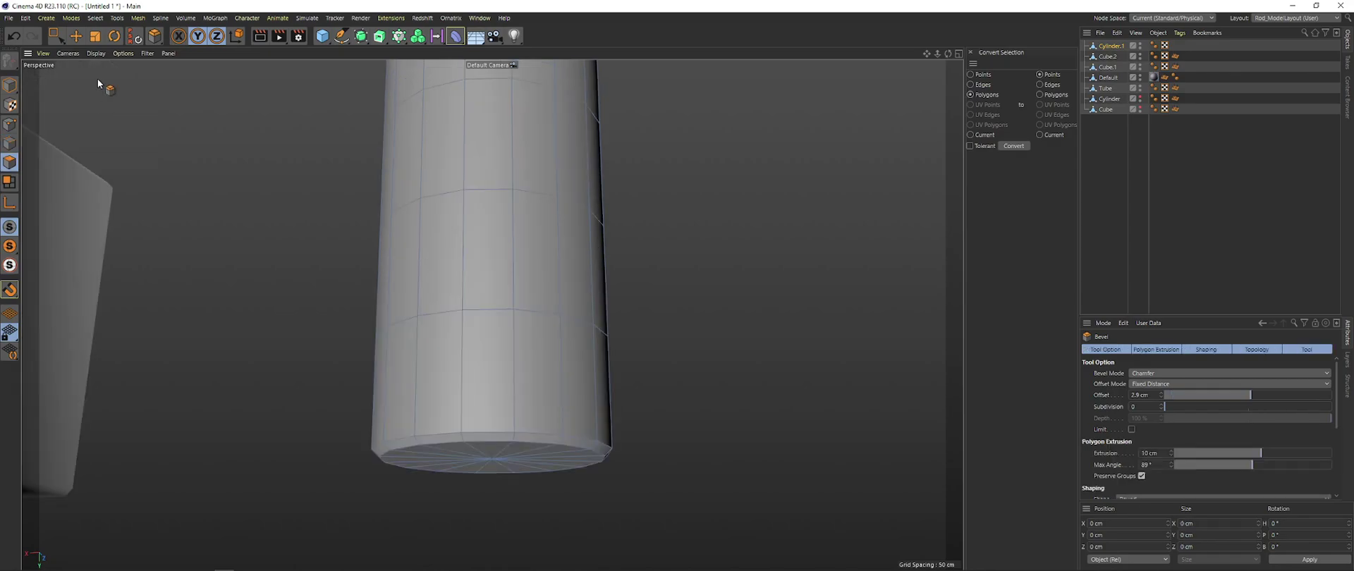
Select the bevel polygons around one end of the cylinder one at a time
{"action": "left_click", "coordinate": [76, 36]}
{"action": "left_click_drag", "start_coordinate": [306, 353], "coordinate": [319, 413], "text": "alt"}
{"action": "left_click", "coordinate": [499, 472]}
{"action": "left_click", "coordinate": [441, 474], "text": "shift"}
{"action": "left_click_drag", "start_coordinate": [403, 482], "coordinate": [492, 481], "text": "alt"}
{"action": "left_click", "coordinate": [553, 465], "text": "shift"}
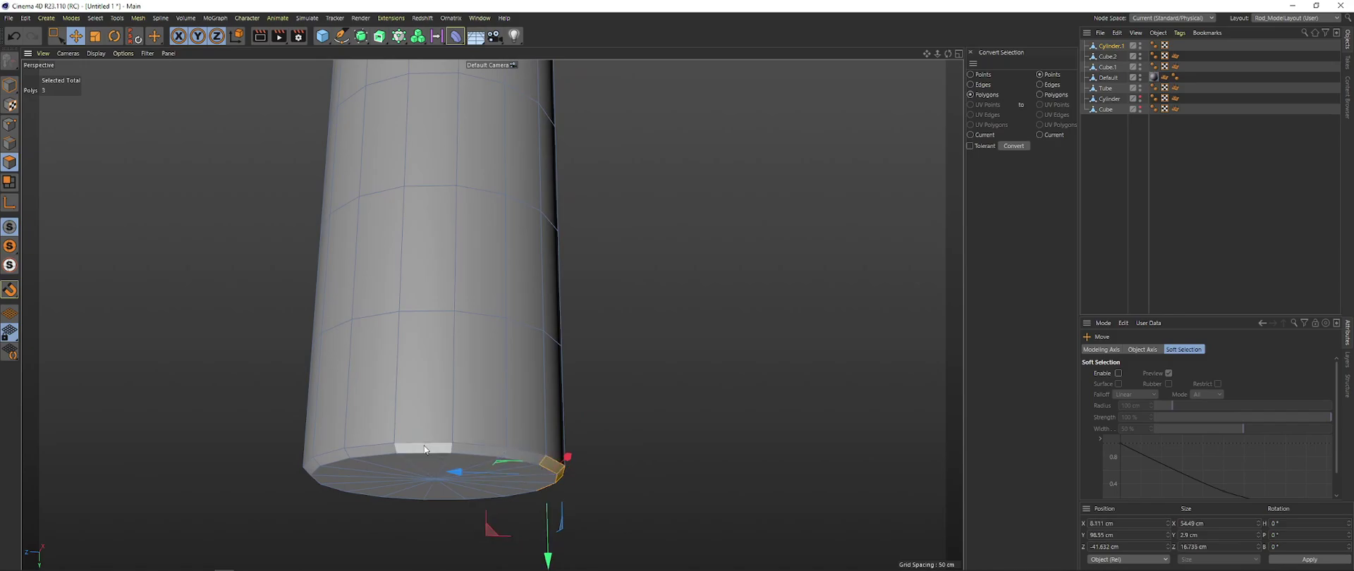
{"action": "left_click", "coordinate": [426, 449], "text": "shift"}
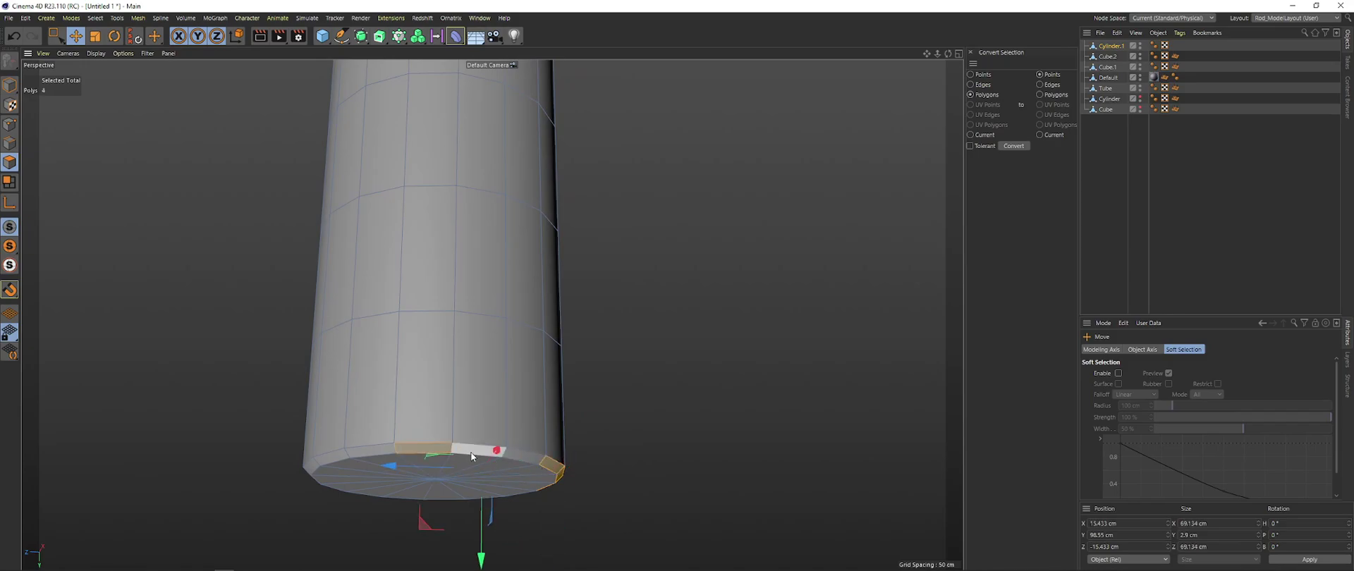
{"action": "left_click", "coordinate": [465, 451], "text": "shift"}
{"action": "left_click", "coordinate": [522, 454], "text": "shift"}
{"action": "left_click_drag", "start_coordinate": [520, 446], "coordinate": [449, 428], "text": "alt"}
{"action": "left_click", "coordinate": [357, 448], "text": "shift"}
{"action": "left_click", "coordinate": [316, 451], "text": "shift"}
{"action": "left_click_drag", "start_coordinate": [257, 449], "coordinate": [310, 452], "text": "alt"}
{"action": "middle_click_drag", "start_coordinate": [311, 453], "coordinate": [534, 410], "text": "alt"}
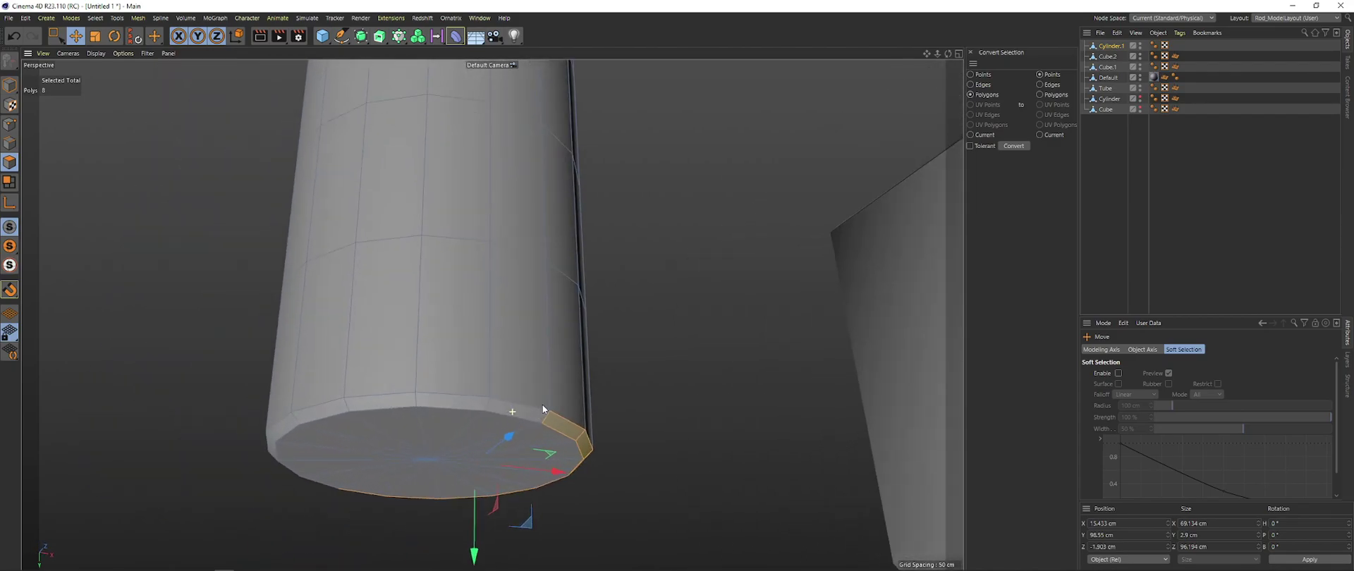
{"action": "left_click", "coordinate": [518, 411], "text": "shift"}
{"action": "left_click", "coordinate": [454, 403], "text": "shift"}
{"action": "left_click", "coordinate": [335, 413], "text": "shift"}
{"action": "left_click", "coordinate": [376, 412], "text": "shift"}
{"action": "left_click_drag", "start_coordinate": [376, 413], "coordinate": [402, 422], "text": "alt"}
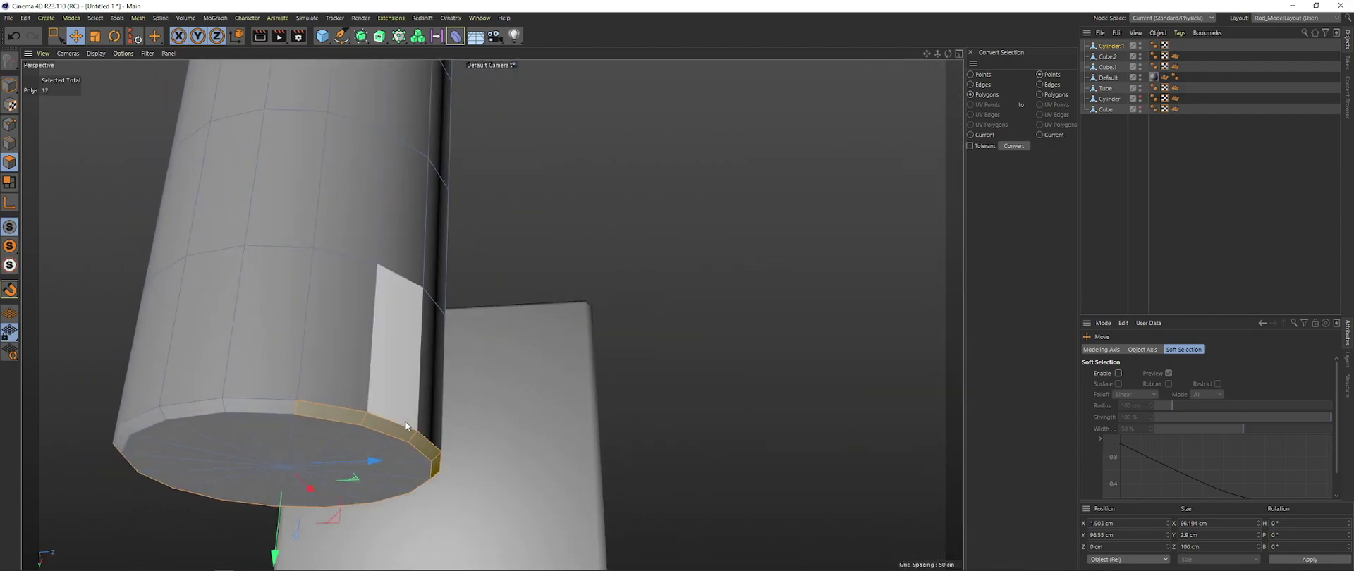
Use Loop Selection to select the ring of bevel polygons at each end of the cylinder
{"action": "middle_click_drag", "start_coordinate": [402, 421], "coordinate": [431, 393], "text": "alt"}
{"action": "right_click", "coordinate": [428, 387]}
{"action": "left_click", "coordinate": [458, 349]}
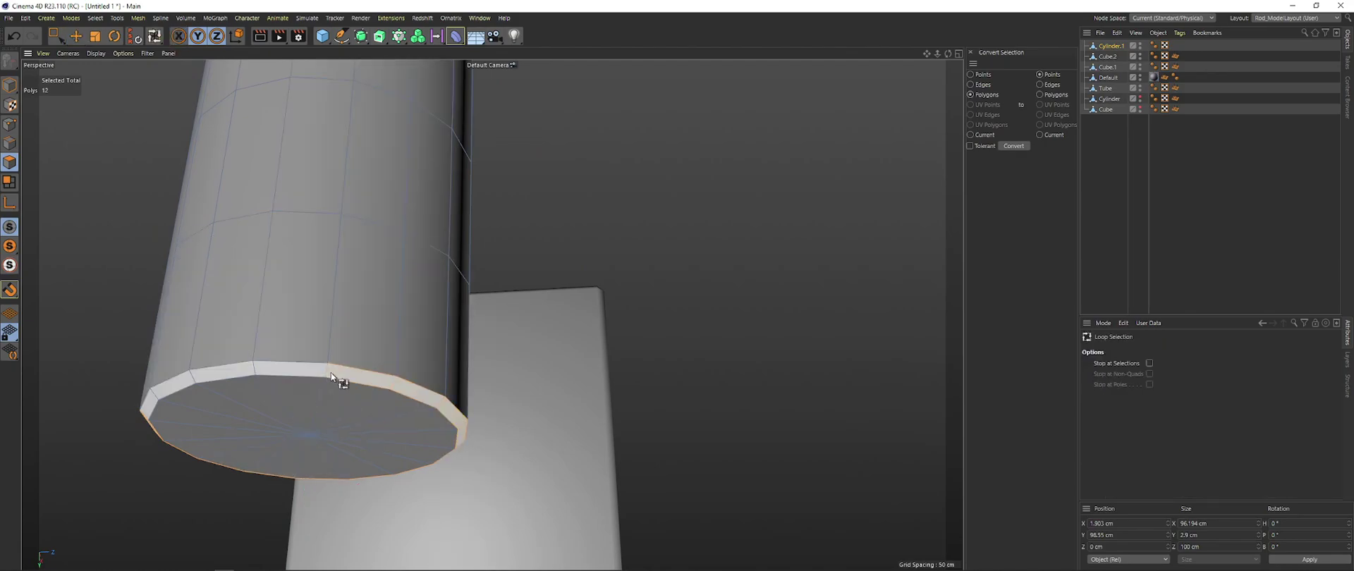
{"action": "left_click", "coordinate": [400, 384]}
{"action": "left_click_drag", "start_coordinate": [522, 383], "coordinate": [554, 314], "text": "alt"}
{"action": "middle_click_drag", "start_coordinate": [554, 311], "coordinate": [492, 392], "text": "alt"}
{"action": "right_click_drag", "start_coordinate": [493, 392], "coordinate": [344, 368], "text": "alt"}
{"action": "middle_click_drag", "start_coordinate": [433, 166], "coordinate": [432, 344], "text": "alt"}
{"action": "right_click_drag", "start_coordinate": [432, 344], "coordinate": [550, 339], "text": "alt"}
{"action": "left_click_drag", "start_coordinate": [550, 339], "coordinate": [568, 317], "text": "alt"}
{"action": "left_click", "coordinate": [520, 337], "text": "shift"}
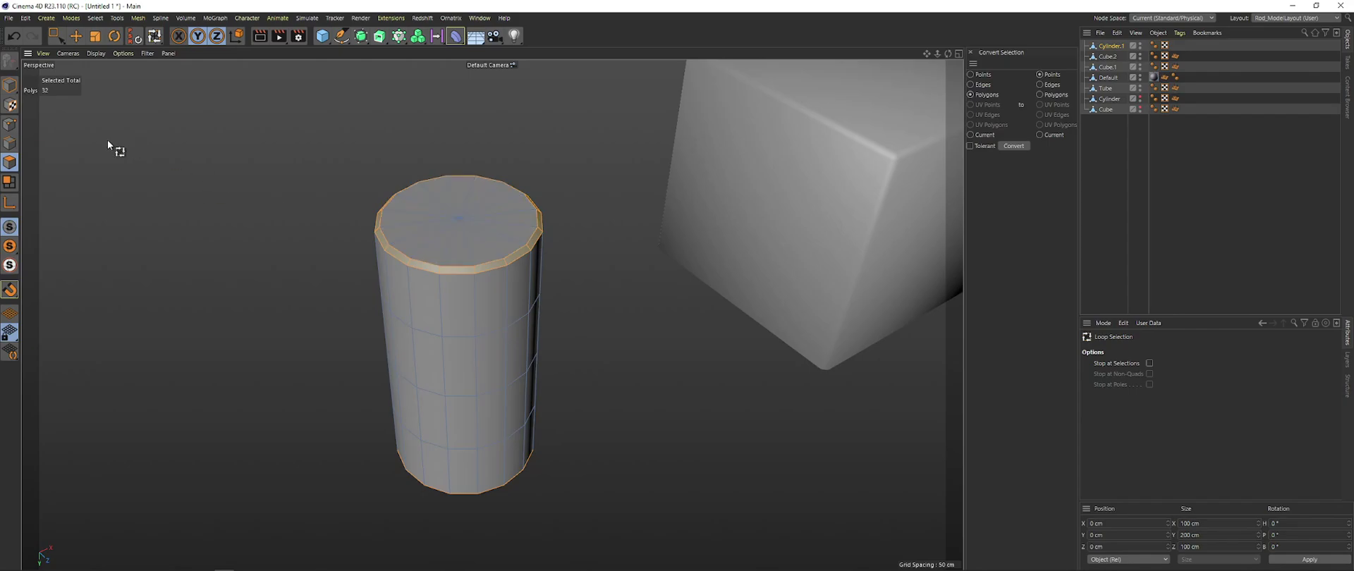
Switch the cylinder to point mode and undo the last mode and selection changes
{"action": "left_click", "coordinate": [9, 125]}
{"action": "left_click_drag", "start_coordinate": [188, 201], "coordinate": [227, 241], "text": "alt"}
{"action": "key", "text": "ctrl+z"}
{"action": "key", "text": "ctrl+z"}
{"action": "left_click_drag", "start_coordinate": [184, 207], "coordinate": [326, 328], "text": "alt"}
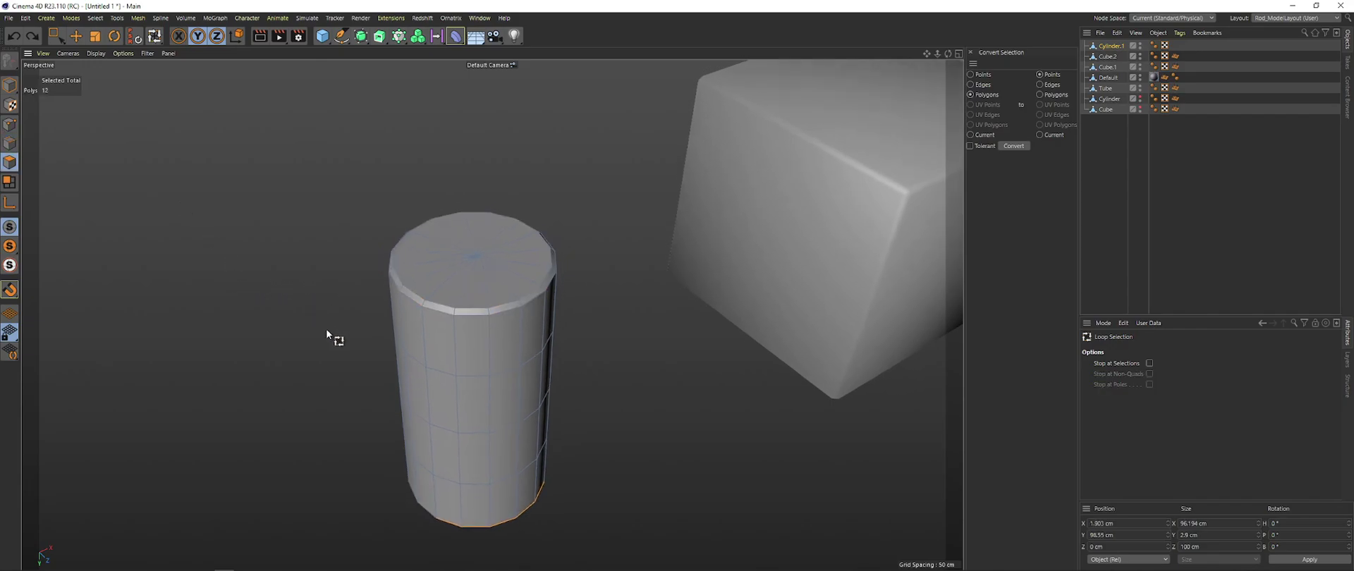
Loop-select the bevel polygon rings at both ends of the cylinder and convert the selection from polygons to points
{"action": "left_click", "coordinate": [492, 314]}
{"action": "left_click_drag", "start_coordinate": [491, 314], "coordinate": [697, 336], "text": "alt"}
{"action": "middle_click_drag", "start_coordinate": [553, 232], "coordinate": [559, 142], "text": "alt"}
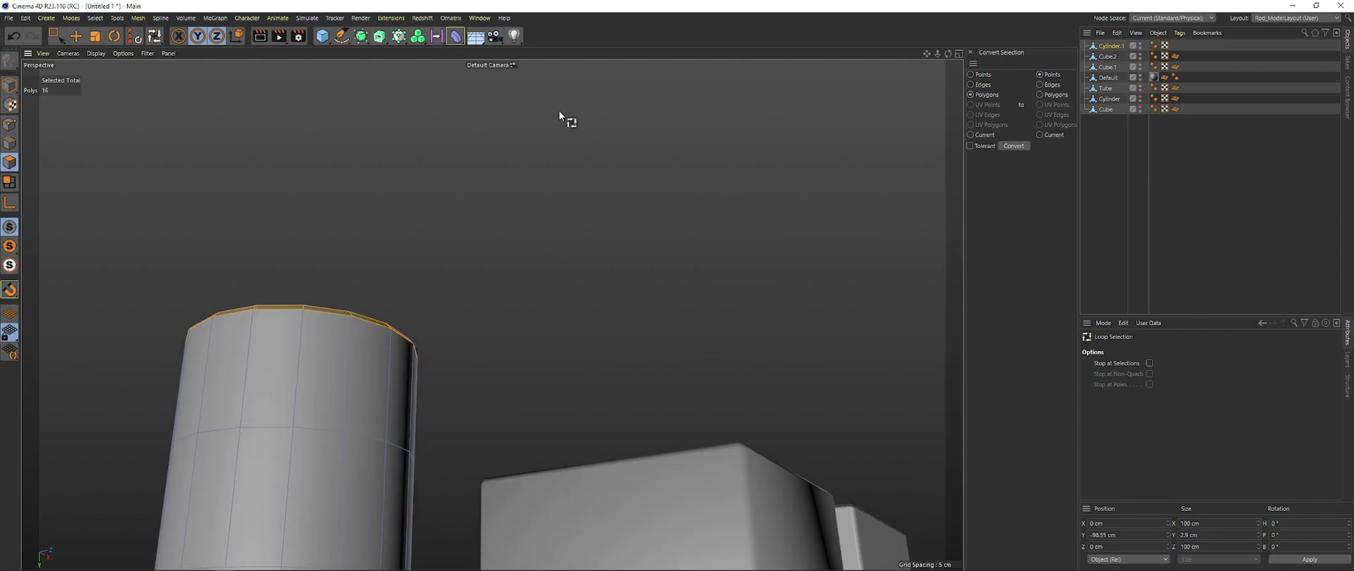
{"action": "middle_click_drag", "start_coordinate": [528, 303], "coordinate": [616, 112], "text": "alt"}
{"action": "middle_click_drag", "start_coordinate": [515, 332], "coordinate": [595, 109], "text": "alt"}
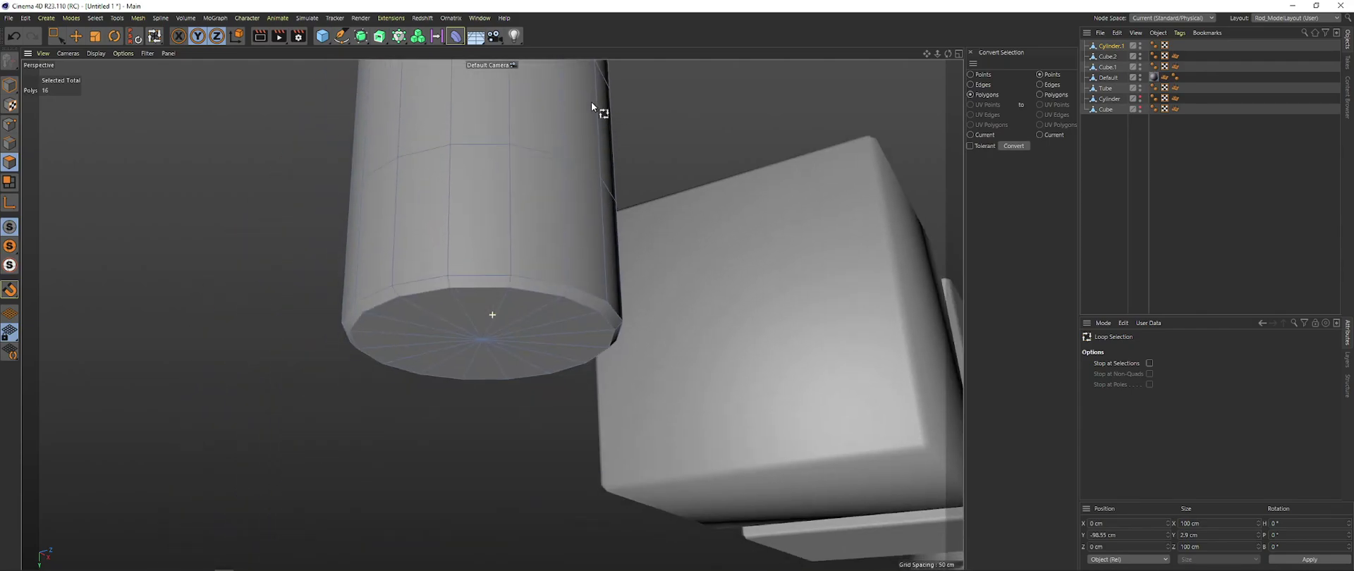
{"action": "left_click", "coordinate": [565, 290], "text": "shift"}
{"action": "middle_click_drag", "start_coordinate": [711, 110], "coordinate": [638, 239], "text": "alt"}
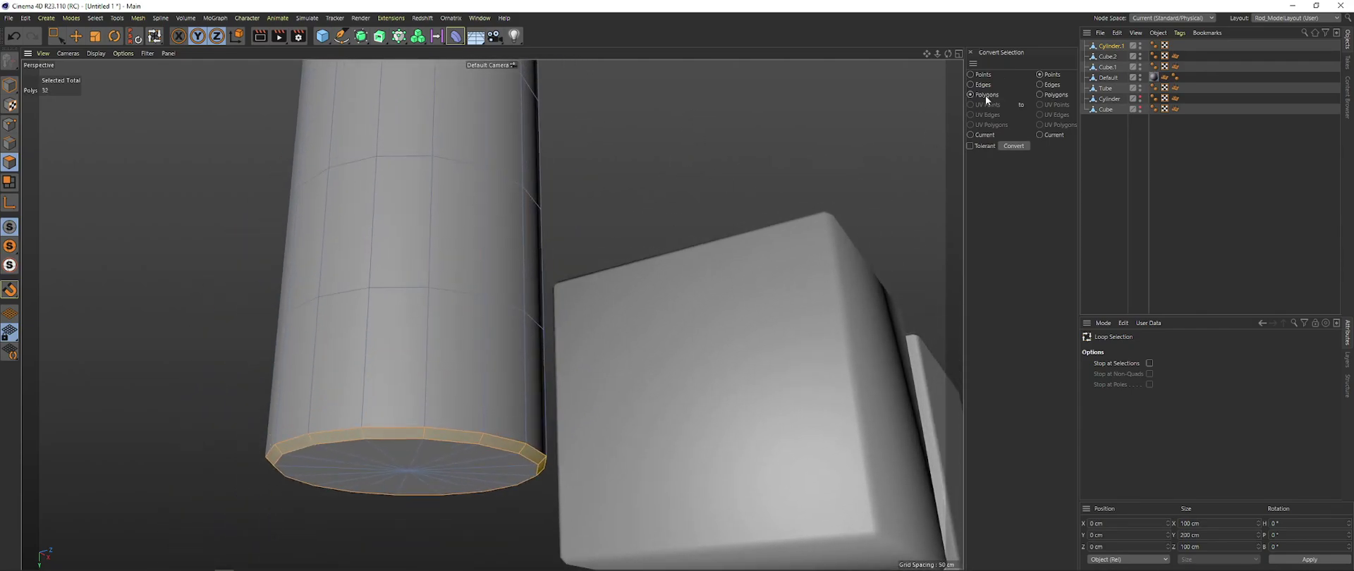
{"action": "left_click", "coordinate": [1012, 146]}
Activate the Vertex Normal Tool on the cylinder's selected bevel points and apply Hard vertex normals
{"action": "left_click_drag", "start_coordinate": [643, 166], "coordinate": [946, 308], "text": "alt"}
{"action": "key", "text": "v"}
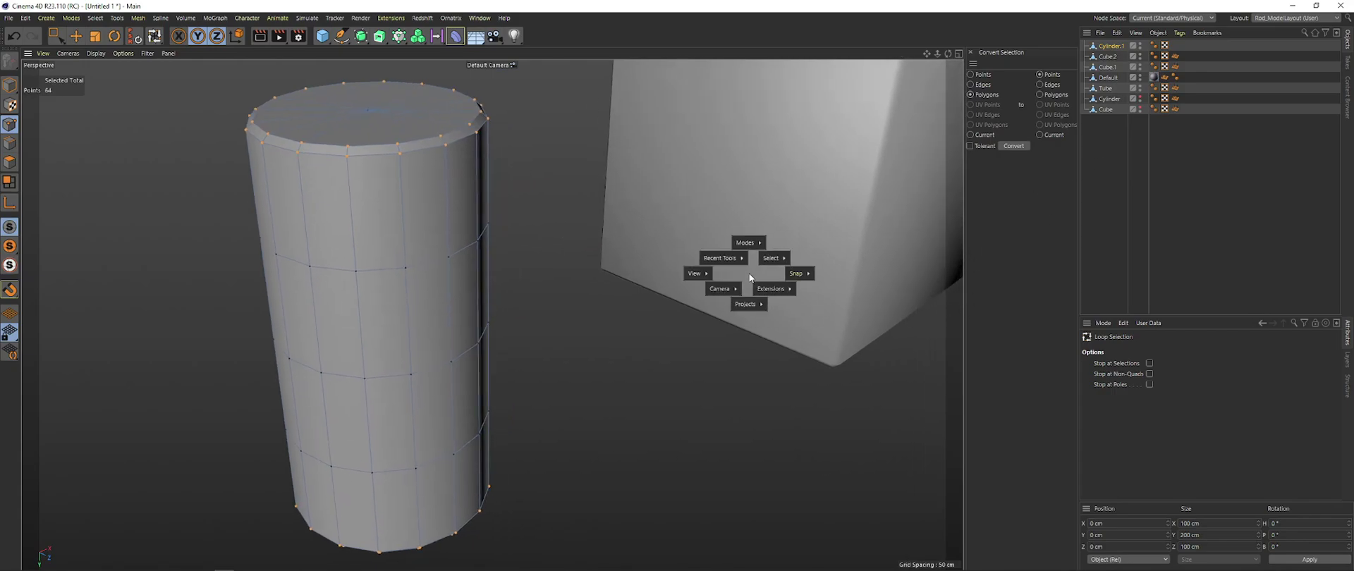
{"action": "mouse_move", "coordinate": [784, 292]}
{"action": "left_click", "coordinate": [835, 316]}
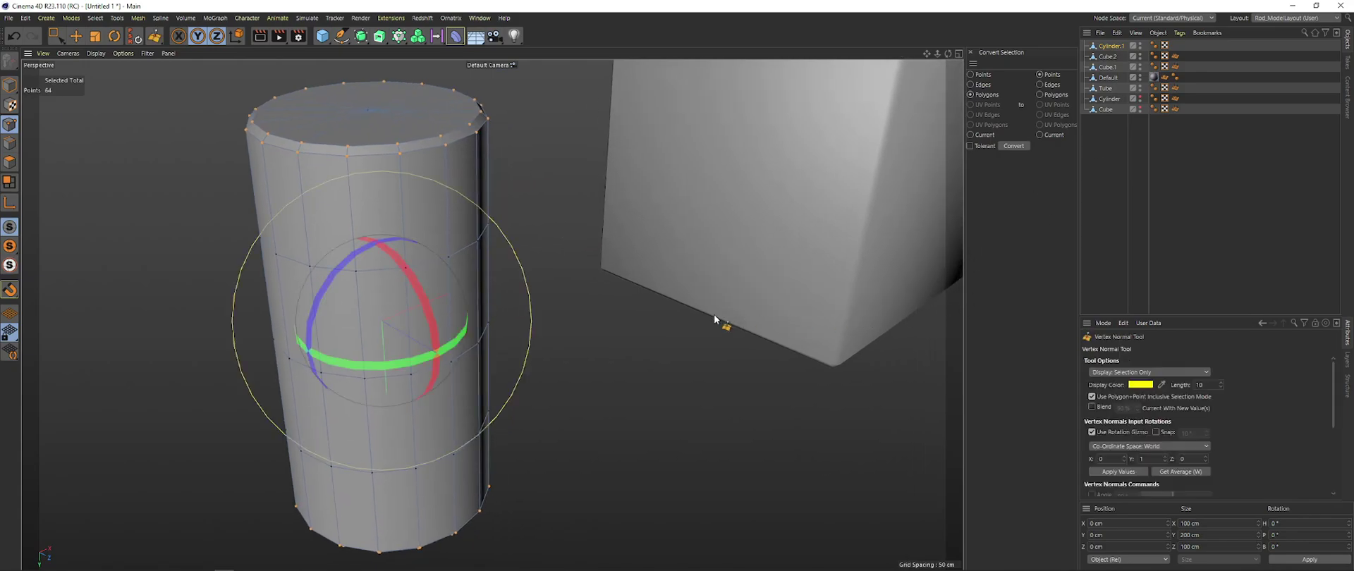
{"action": "middle_click_drag", "start_coordinate": [600, 314], "coordinate": [669, 329], "text": "alt"}
{"action": "scroll", "coordinate": [1140, 433], "scroll_direction": "down", "scroll_amount": 3}
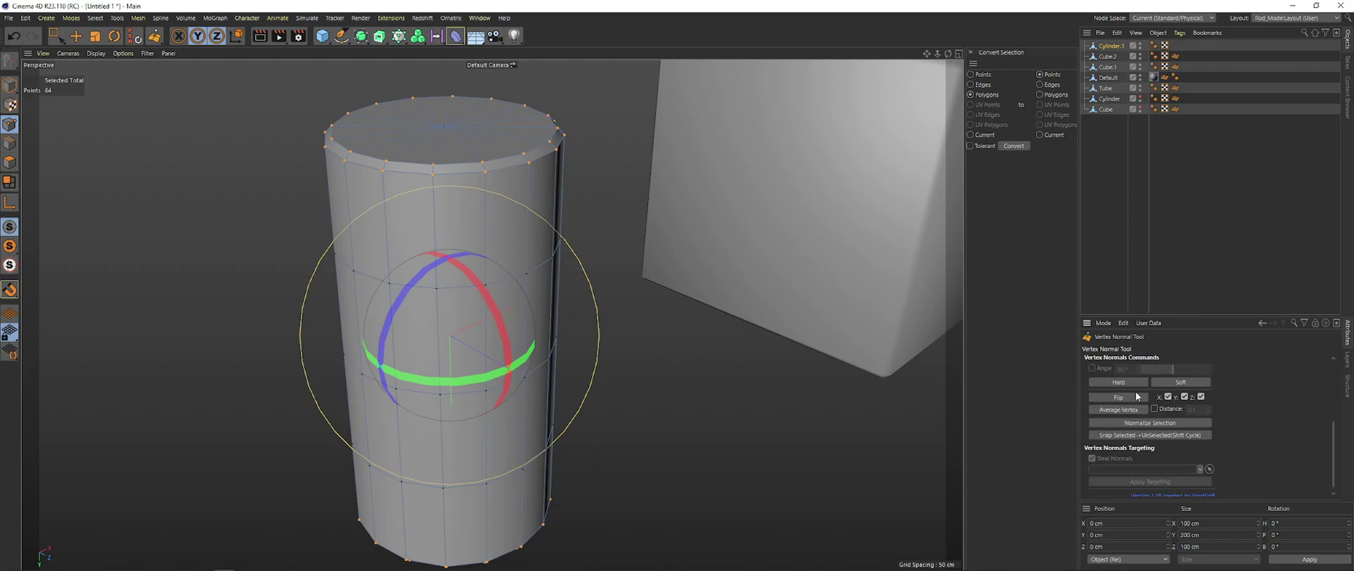
{"action": "left_click", "coordinate": [1093, 383]}
{"action": "left_click_drag", "start_coordinate": [654, 287], "coordinate": [829, 260], "text": "alt"}
{"action": "left_click", "coordinate": [644, 202]}
{"action": "left_click", "coordinate": [1115, 383]}
Convert the cylinder's selection from points to polygons
{"action": "middle_click_drag", "start_coordinate": [599, 289], "coordinate": [657, 286], "text": "alt"}
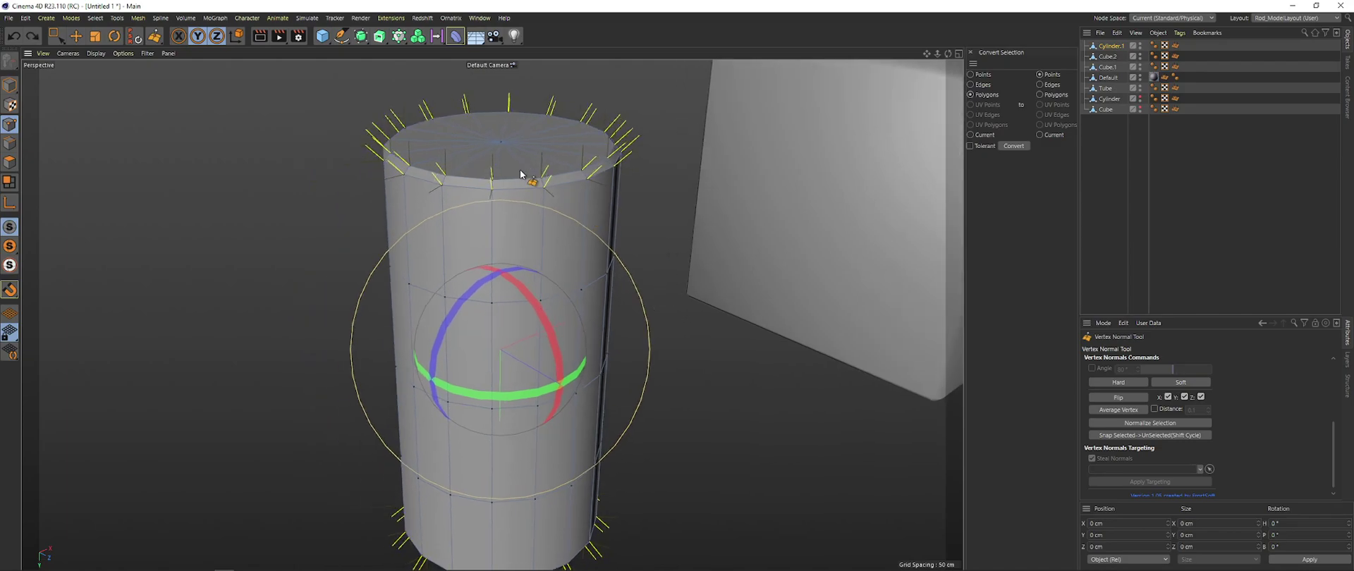
{"action": "left_click_drag", "start_coordinate": [562, 187], "coordinate": [514, 204], "text": "alt"}
{"action": "middle_click_drag", "start_coordinate": [858, 213], "coordinate": [829, 229], "text": "alt"}
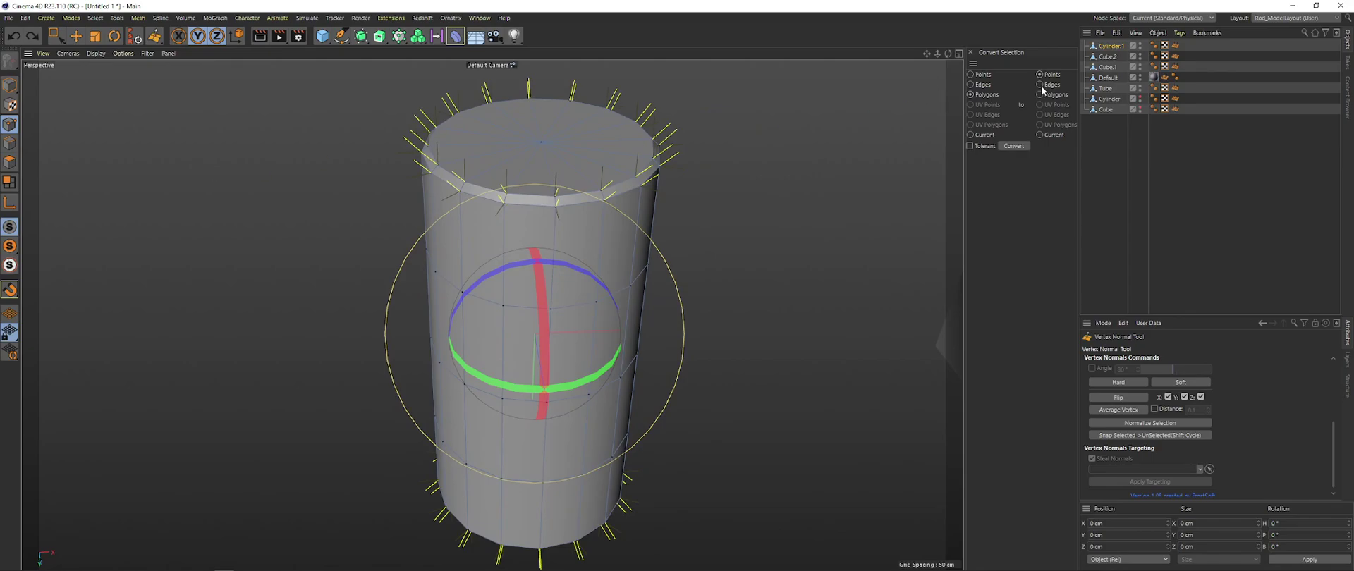
{"action": "left_click", "coordinate": [982, 74]}
{"action": "left_click", "coordinate": [1050, 95]}
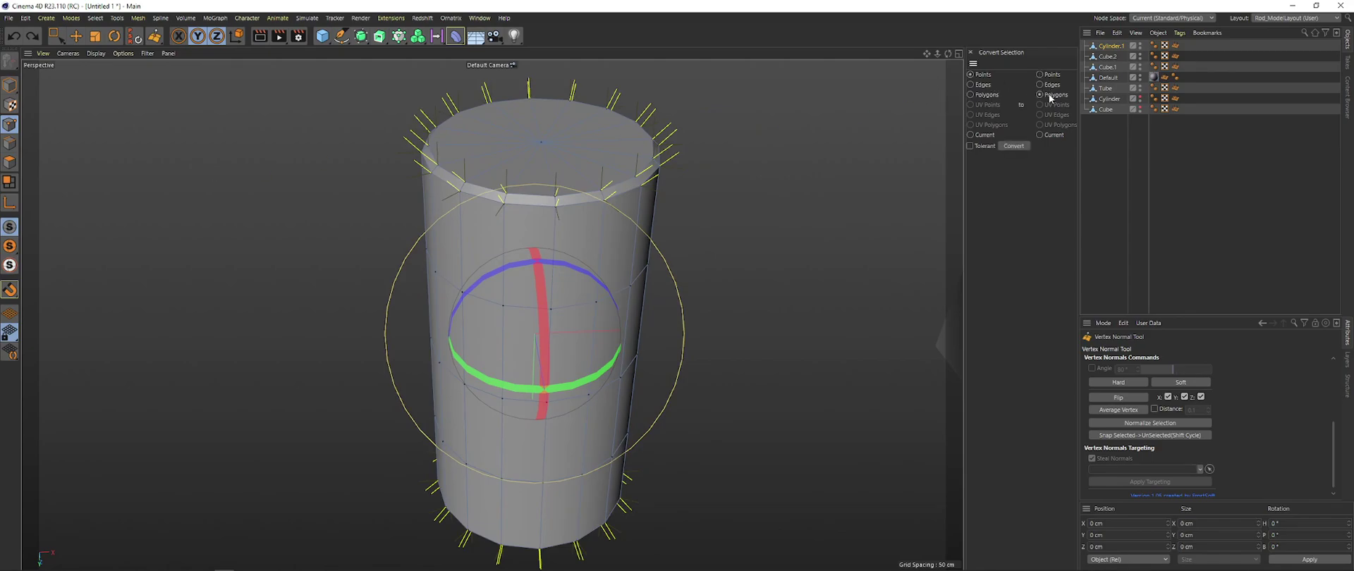
{"action": "left_click", "coordinate": [1021, 146]}
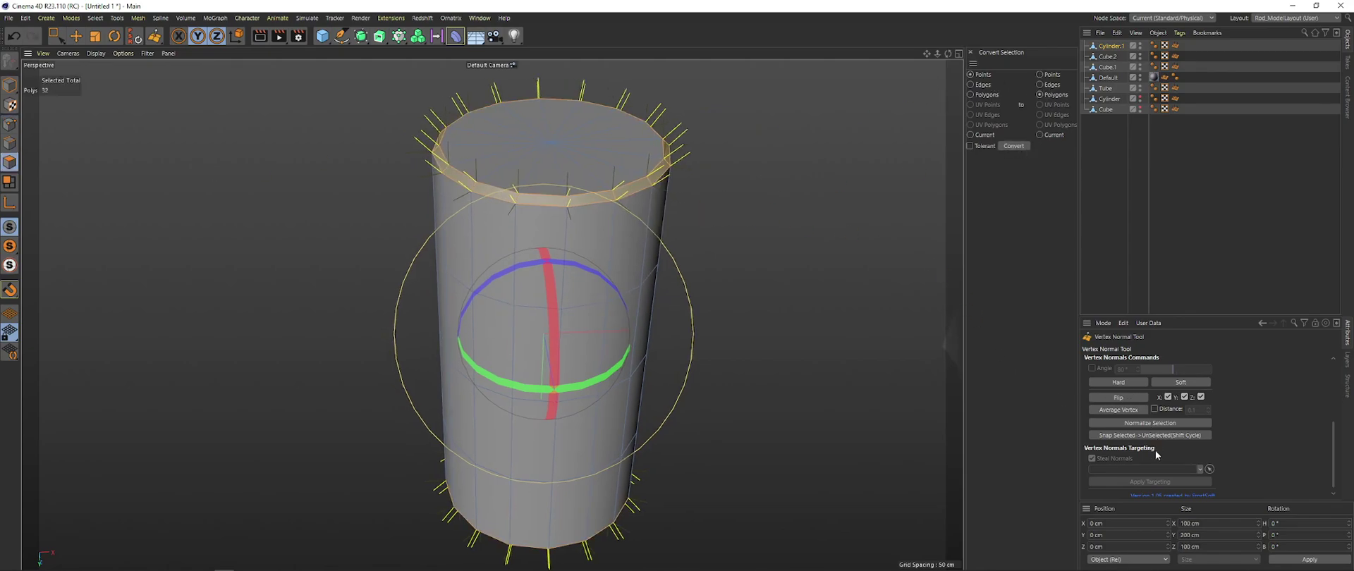
Snap the selected bevel polygons' normals to those of the unselected neighbouring faces on the cylinder
{"action": "scroll", "coordinate": [1193, 402], "scroll_direction": "down", "scroll_amount": 1}
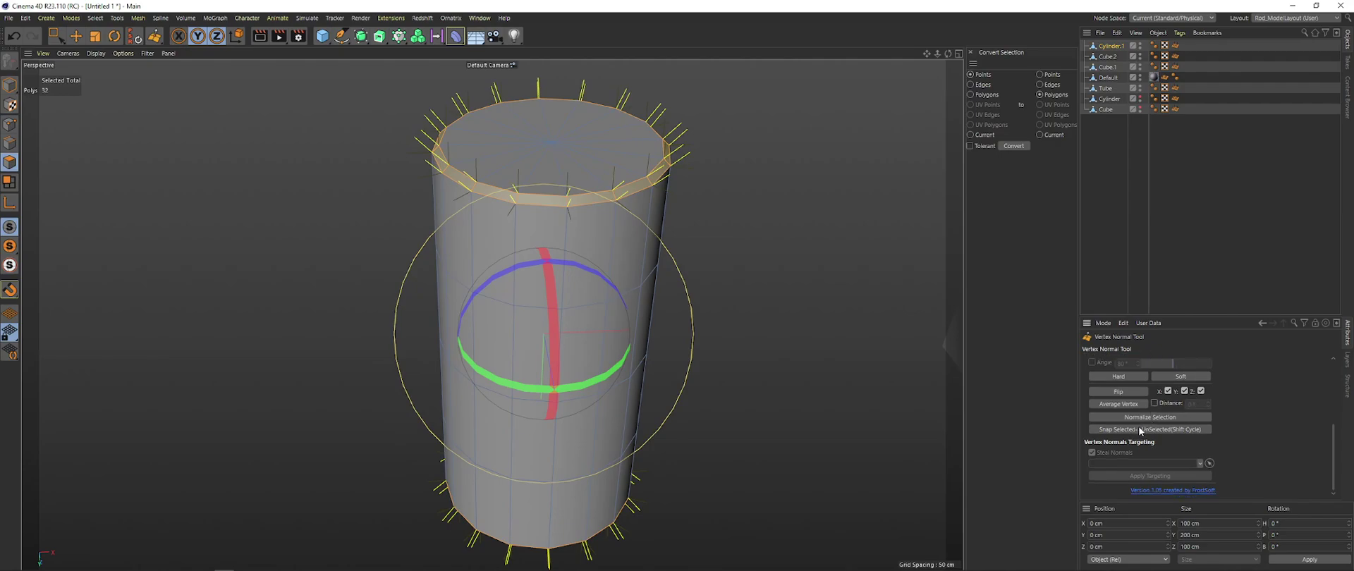
{"action": "scroll", "coordinate": [1191, 419], "scroll_direction": "up", "scroll_amount": 5}
{"action": "scroll", "coordinate": [1114, 402], "scroll_direction": "down", "scroll_amount": 5}
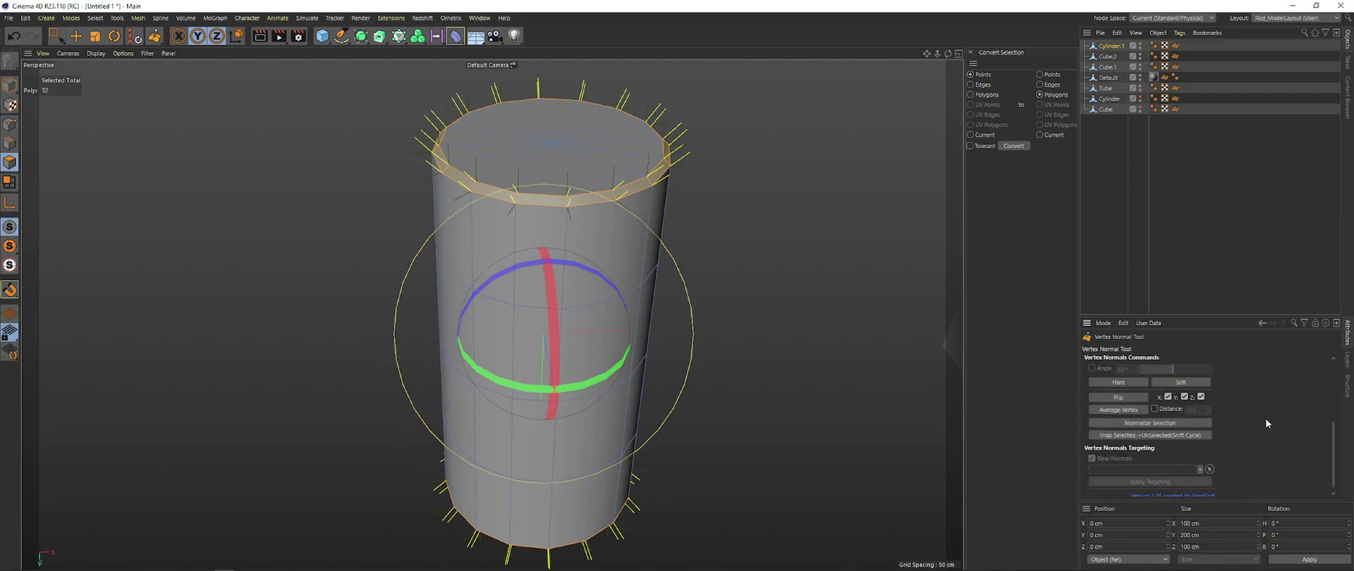
{"action": "left_click", "coordinate": [1133, 435]}
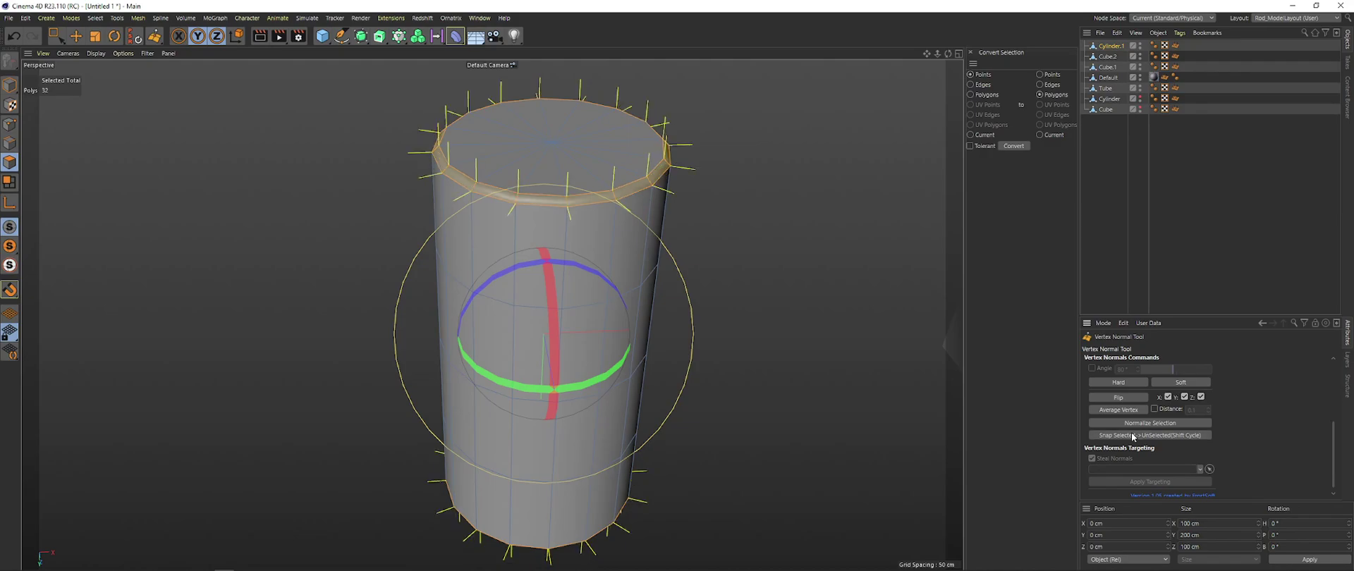
{"action": "left_click", "coordinate": [790, 267]}
{"action": "middle_click_drag", "start_coordinate": [801, 268], "coordinate": [782, 281], "text": "alt"}
Return to object mode and add a Tube primitive to the scene
{"action": "left_click", "coordinate": [9, 86]}
{"action": "left_click_drag", "start_coordinate": [324, 185], "coordinate": [616, 285], "text": "alt"}
{"action": "left_click_drag", "start_coordinate": [555, 388], "coordinate": [363, 149], "text": "alt"}
{"action": "left_click_drag", "start_coordinate": [322, 36], "coordinate": [533, 93]}
Move the new tube along the X axis to stand beside the finished cylinder
{"action": "scroll", "coordinate": [641, 311], "scroll_direction": "down", "scroll_amount": 10}
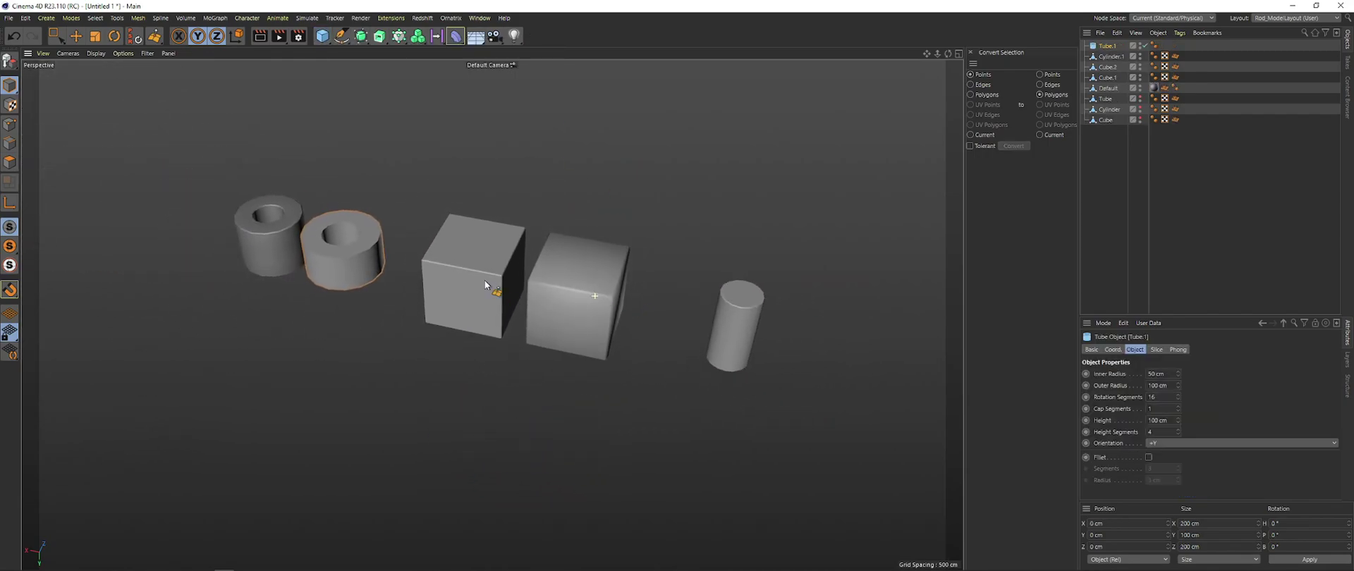
{"action": "left_click", "coordinate": [82, 35]}
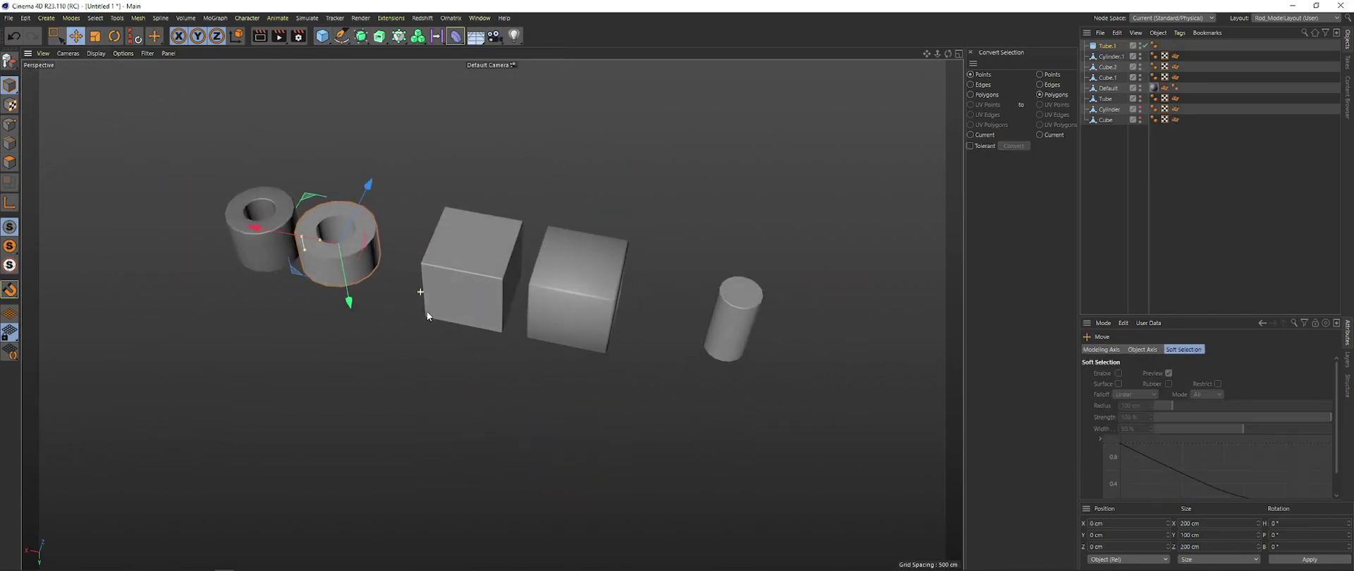
{"action": "left_click_drag", "start_coordinate": [257, 229], "coordinate": [745, 322]}
{"action": "right_click_drag", "start_coordinate": [514, 329], "coordinate": [719, 309], "text": "alt"}
{"action": "middle_click_drag", "start_coordinate": [719, 309], "coordinate": [476, 240], "text": "alt"}
{"action": "right_click_drag", "start_coordinate": [476, 240], "coordinate": [310, 243], "text": "alt"}
{"action": "middle_click_drag", "start_coordinate": [430, 262], "coordinate": [525, 338], "text": "alt"}
{"action": "right_click_drag", "start_coordinate": [522, 275], "coordinate": [602, 273], "text": "alt"}
{"action": "middle_click_drag", "start_coordinate": [538, 260], "coordinate": [555, 296], "text": "alt"}
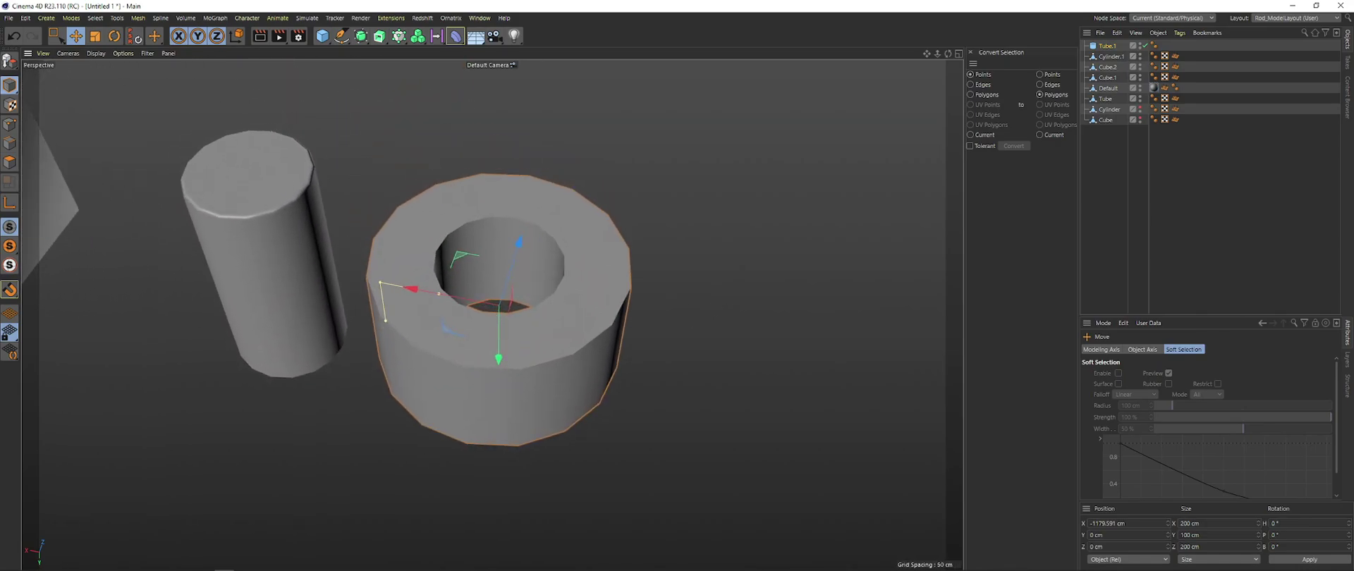
Make the tube editable and switch to edge mode
{"action": "left_click", "coordinate": [10, 61]}
{"action": "middle_click_drag", "start_coordinate": [77, 151], "coordinate": [55, 155], "text": "alt"}
{"action": "left_click", "coordinate": [12, 143]}
Loop-select the inner and outer rim edges at both ends of the tube and bevel them with a Chamfer at a fixed distance
{"action": "middle_click_drag", "start_coordinate": [439, 239], "coordinate": [418, 248], "text": "alt"}
{"action": "double_click", "coordinate": [454, 230]}
{"action": "double_click", "coordinate": [477, 189], "text": "shift"}
{"action": "left_click_drag", "start_coordinate": [616, 344], "coordinate": [607, 180], "text": "alt"}
{"action": "left_click", "coordinate": [477, 287], "text": "shift"}
{"action": "left_click_drag", "start_coordinate": [476, 289], "coordinate": [667, 307], "text": "alt"}
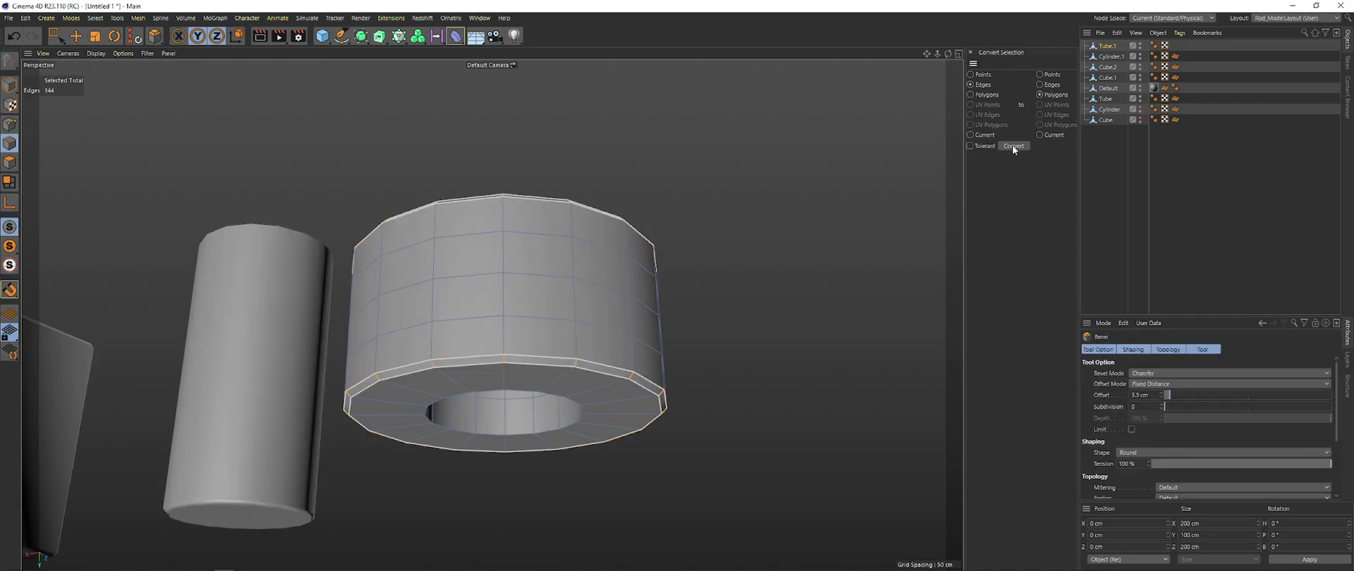
Convert the tube's bevel selection from edges to polygons and from polygons to points
{"action": "left_click", "coordinate": [1012, 145]}
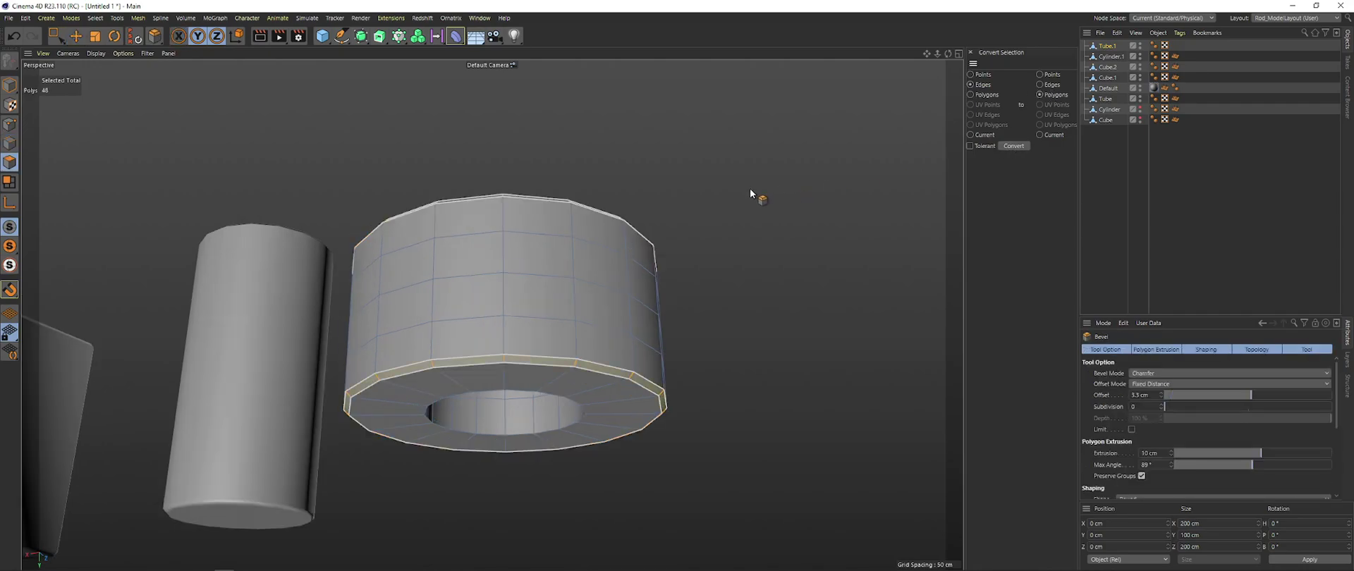
{"action": "left_click_drag", "start_coordinate": [750, 199], "coordinate": [734, 240], "text": "alt"}
{"action": "left_click", "coordinate": [984, 95]}
{"action": "middle_click_drag", "start_coordinate": [682, 254], "coordinate": [739, 251], "text": "alt"}
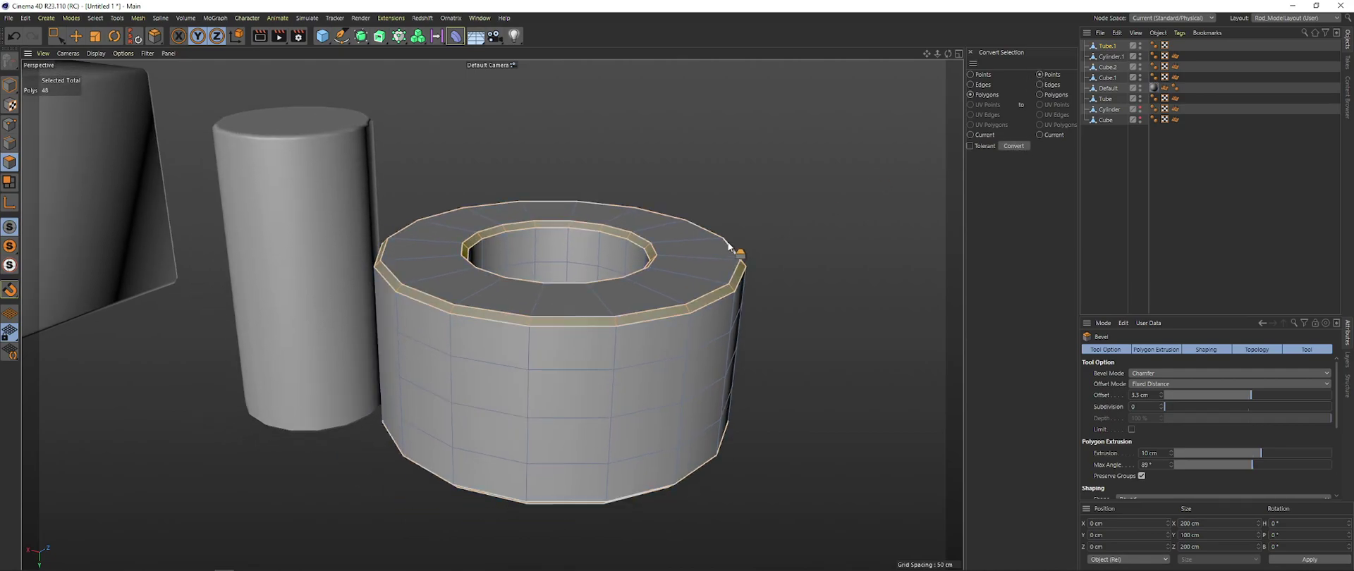
{"action": "right_click_drag", "start_coordinate": [739, 251], "coordinate": [803, 224], "text": "alt"}
{"action": "left_click", "coordinate": [1013, 147]}
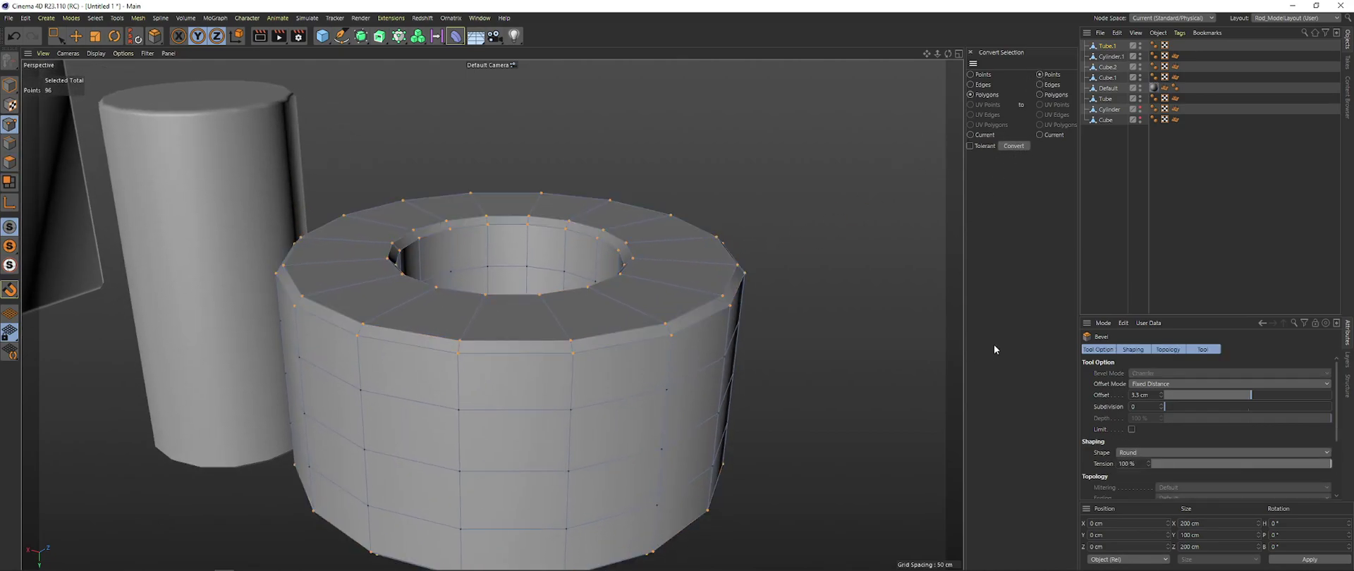
Activate the Vertex Normal Tool on the tube's selected bevel points and apply Hard vertex normals
{"action": "middle_click_drag", "start_coordinate": [748, 323], "coordinate": [760, 291], "text": "alt"}
{"action": "key", "text": "v"}
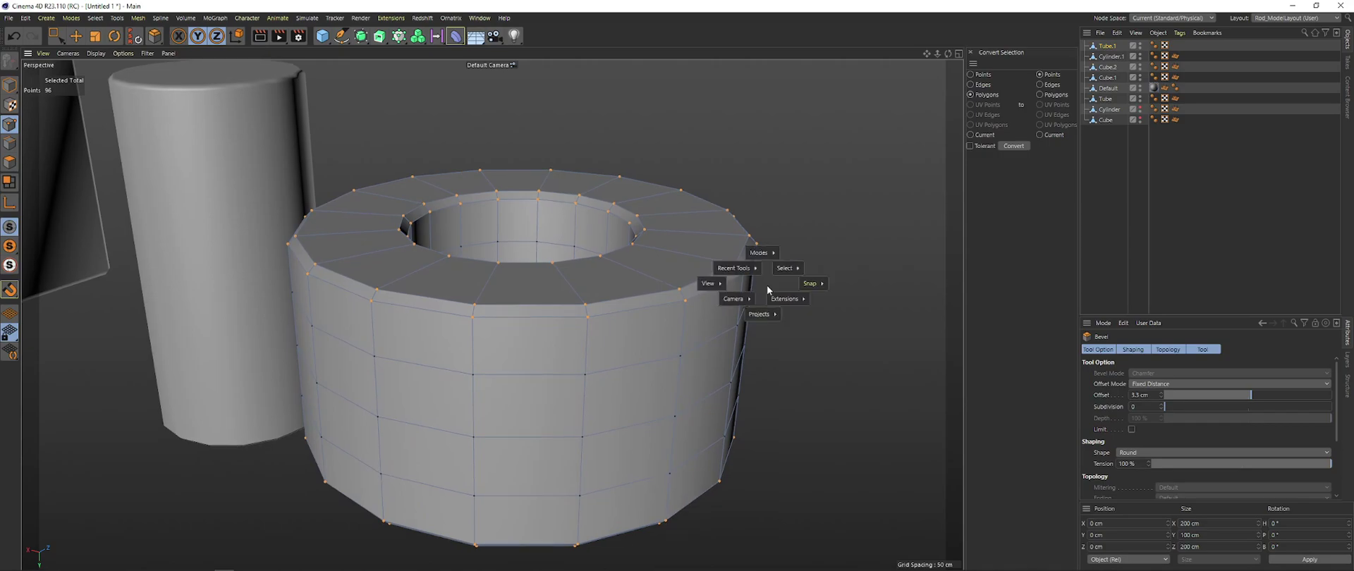
{"action": "left_click", "coordinate": [845, 335]}
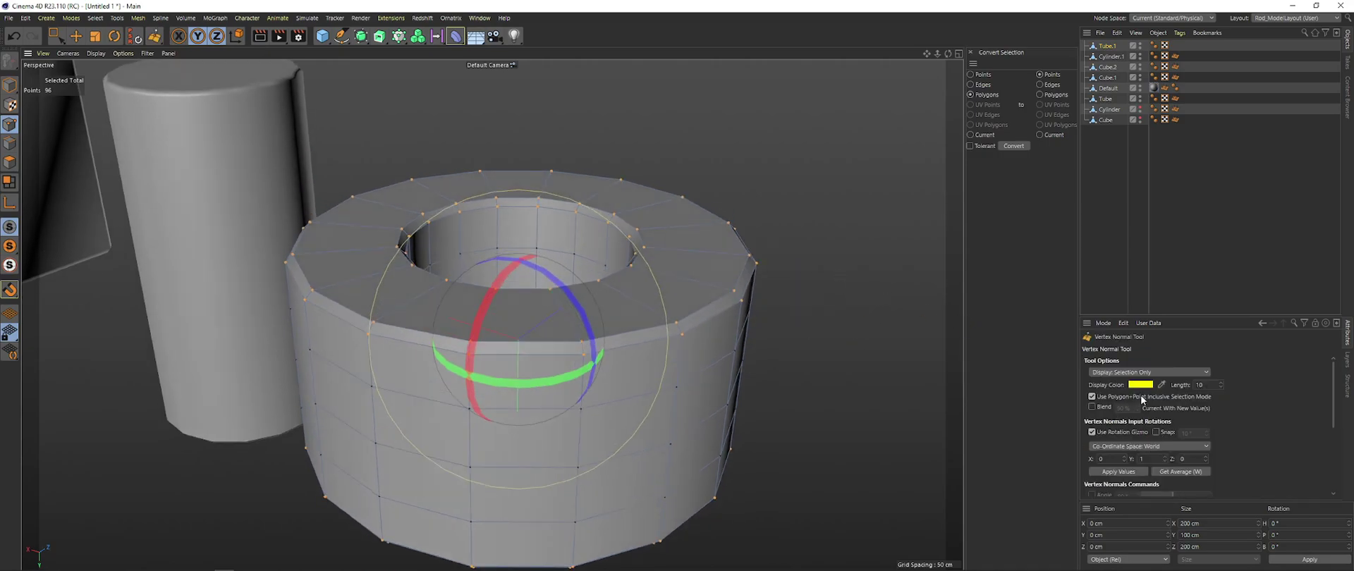
{"action": "scroll", "coordinate": [1288, 438], "scroll_direction": "down", "scroll_amount": 4}
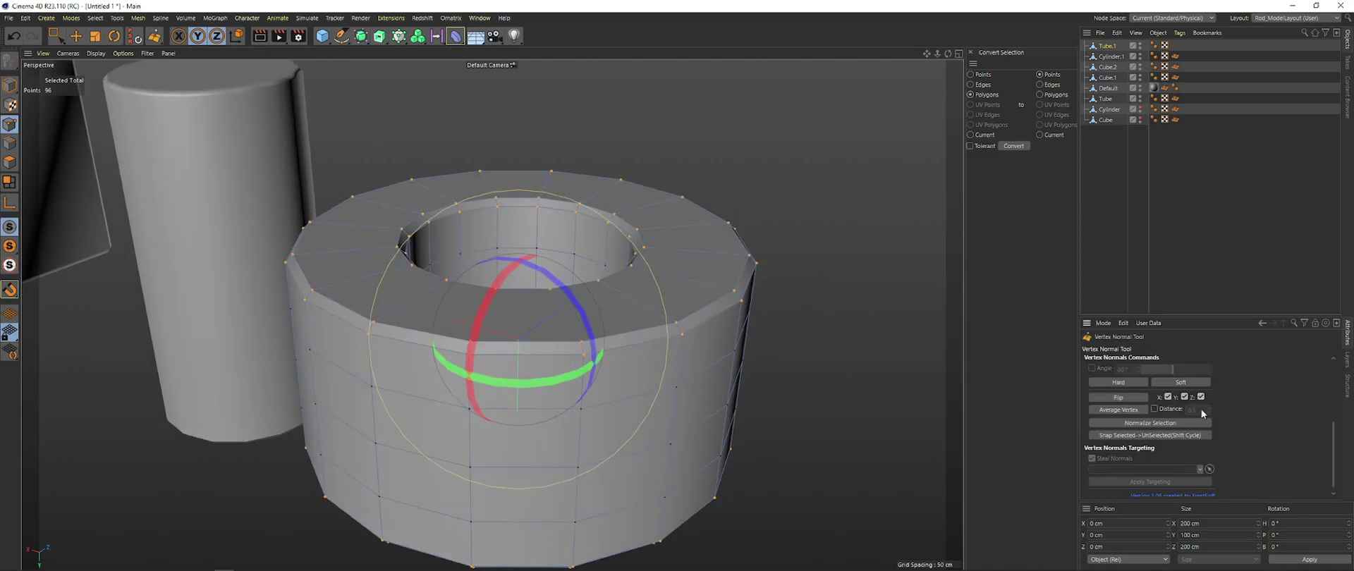
{"action": "middle_click_drag", "start_coordinate": [882, 356], "coordinate": [897, 339], "text": "alt"}
{"action": "left_click", "coordinate": [855, 306]}
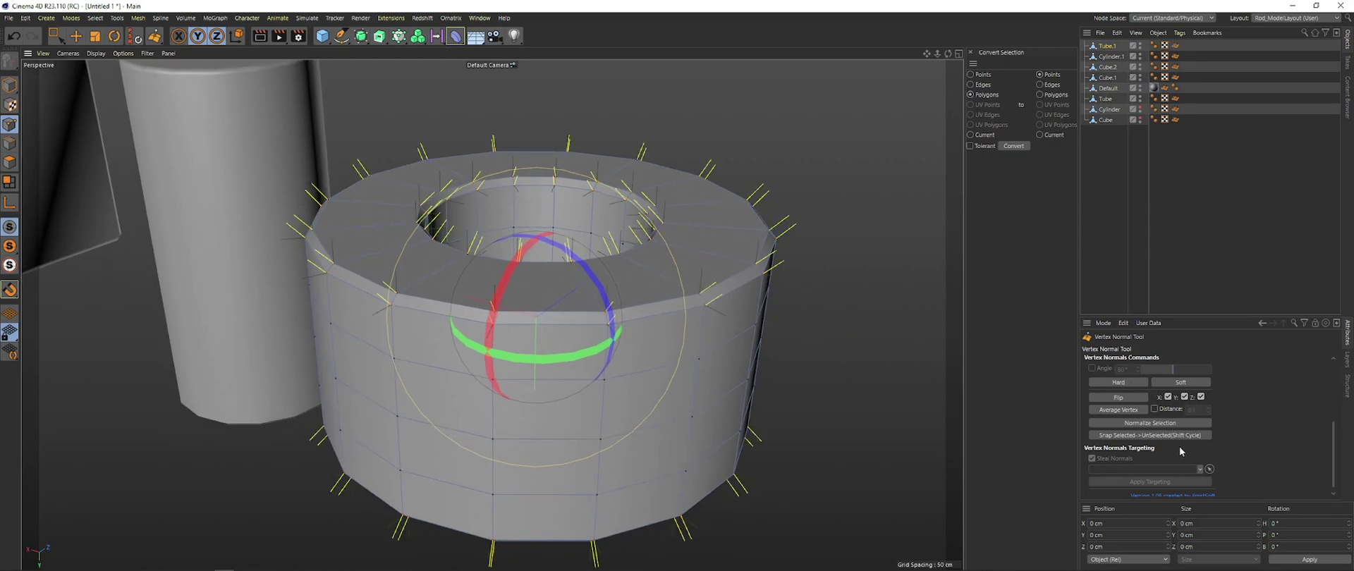
Convert the tube's bevel selection from points to polygons
{"action": "middle_click_drag", "start_coordinate": [896, 294], "coordinate": [879, 313], "text": "alt"}
{"action": "left_click", "coordinate": [1049, 94]}
{"action": "left_click", "coordinate": [980, 75]}
{"action": "left_click", "coordinate": [1013, 146]}
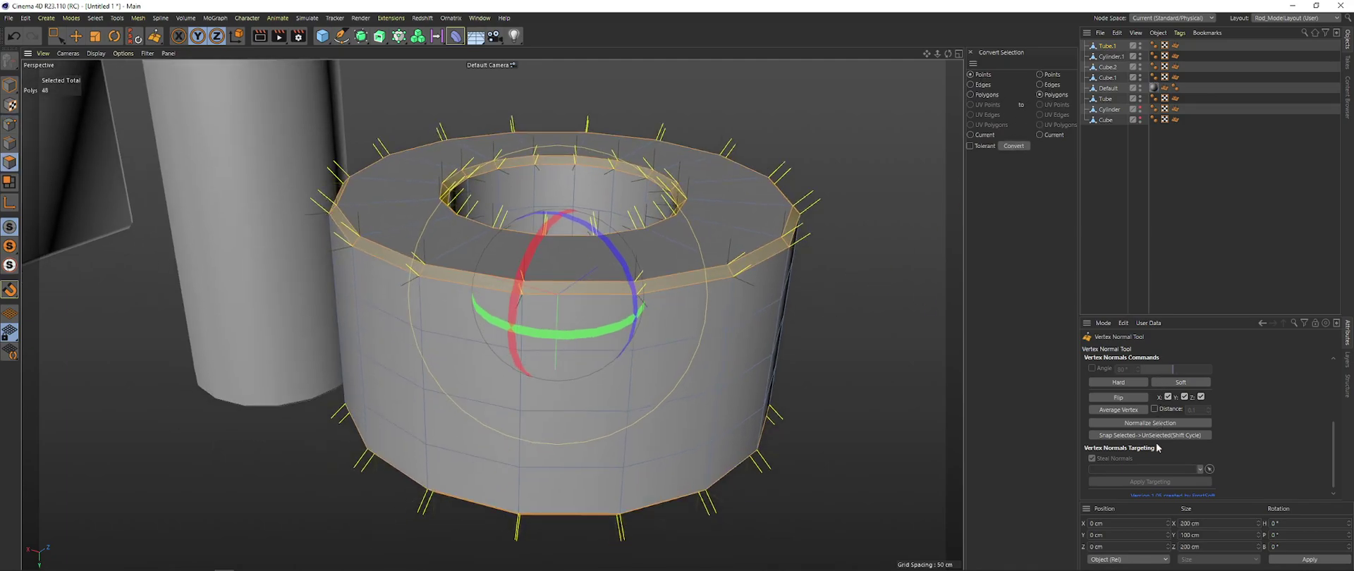
Snap the tube's selected bevel polygon normals to the unselected neighbouring faces and return to object mode
{"action": "scroll", "coordinate": [1220, 393], "scroll_direction": "up", "scroll_amount": 5}
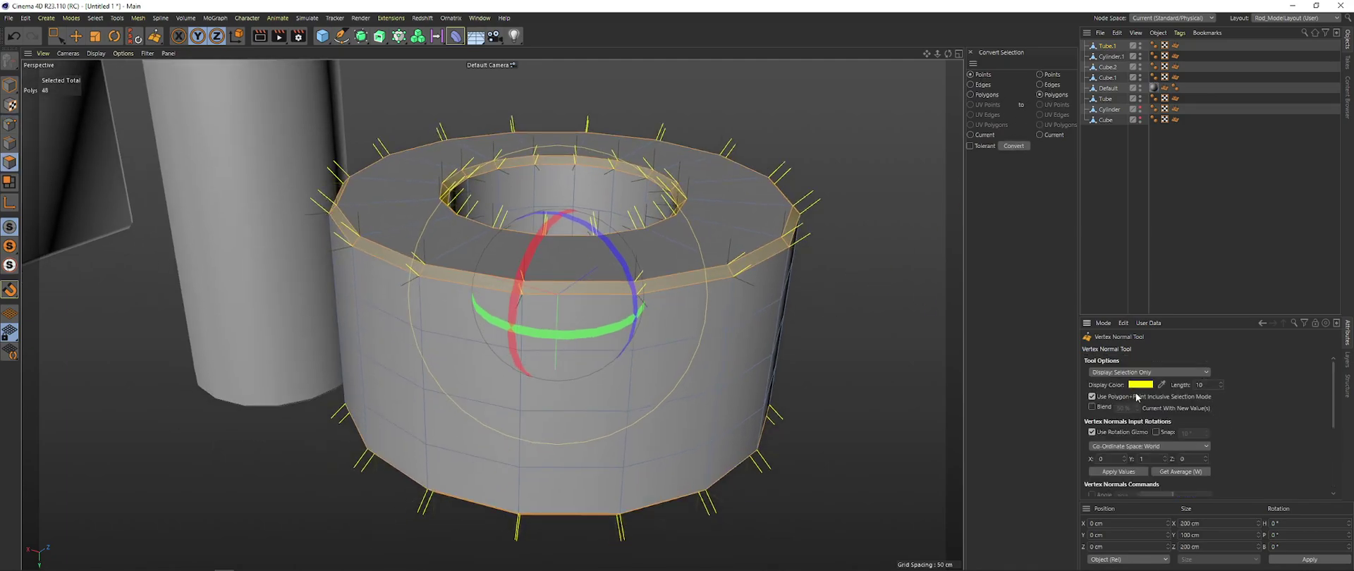
{"action": "scroll", "coordinate": [1262, 416], "scroll_direction": "down", "scroll_amount": 5}
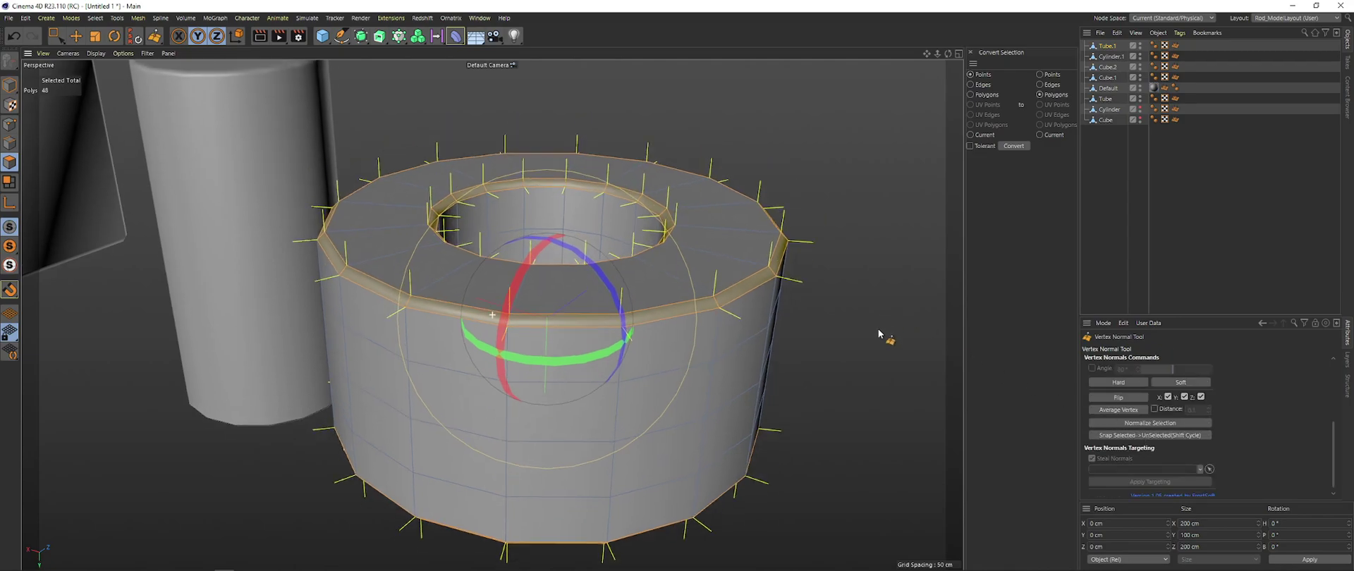
{"action": "left_click", "coordinate": [9, 85]}
{"action": "middle_click_drag", "start_coordinate": [838, 191], "coordinate": [780, 200], "text": "alt"}
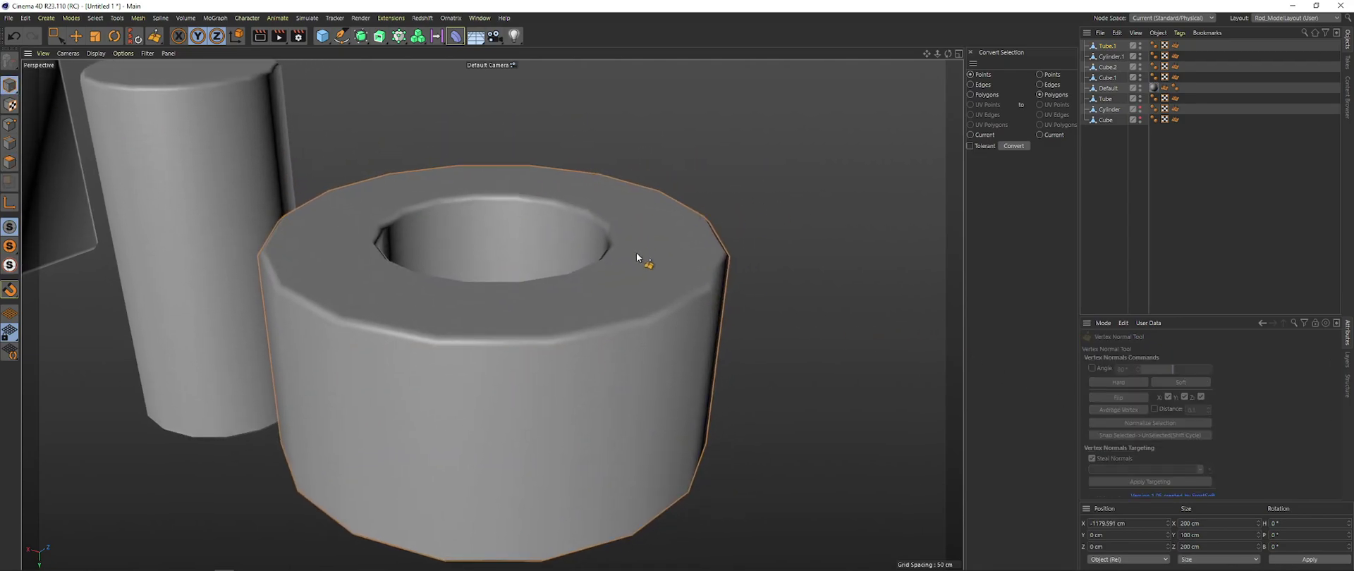
Examine the bevel shading of the tube from several angles and compare it with the other objects in the scene
{"action": "left_click_drag", "start_coordinate": [636, 256], "coordinate": [754, 206], "text": "alt"}
{"action": "left_click_drag", "start_coordinate": [740, 301], "coordinate": [708, 335], "text": "alt"}
{"action": "scroll", "coordinate": [708, 334], "scroll_direction": "down", "scroll_amount": 5}
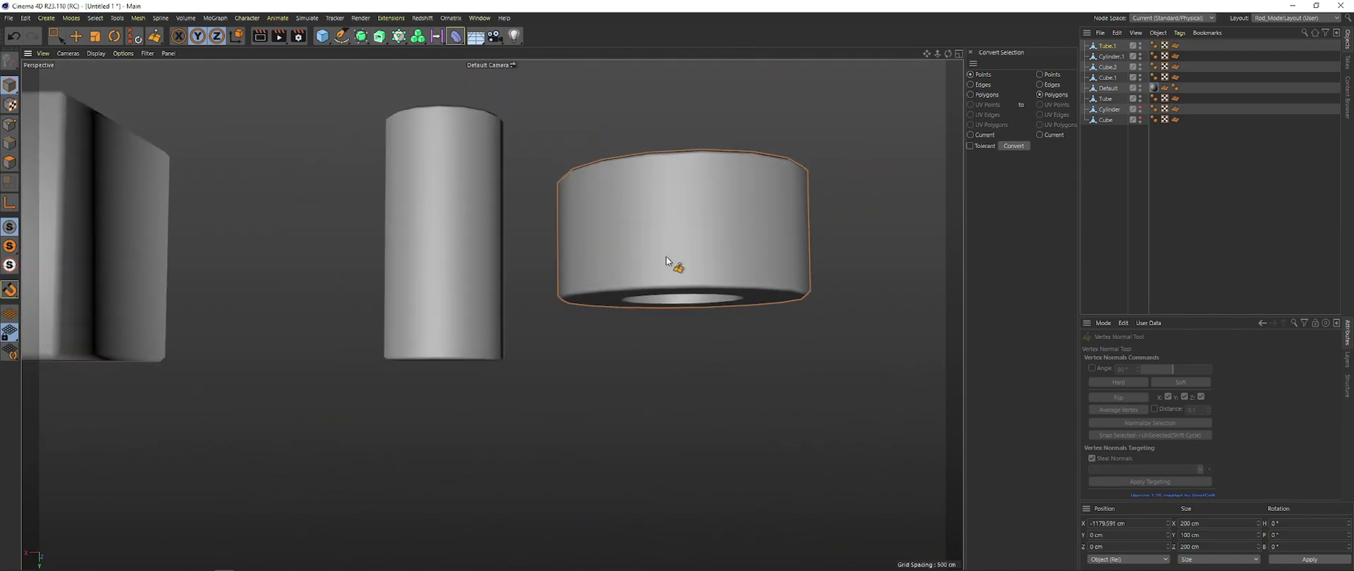
{"action": "left_click_drag", "start_coordinate": [644, 243], "coordinate": [747, 279], "text": "alt"}
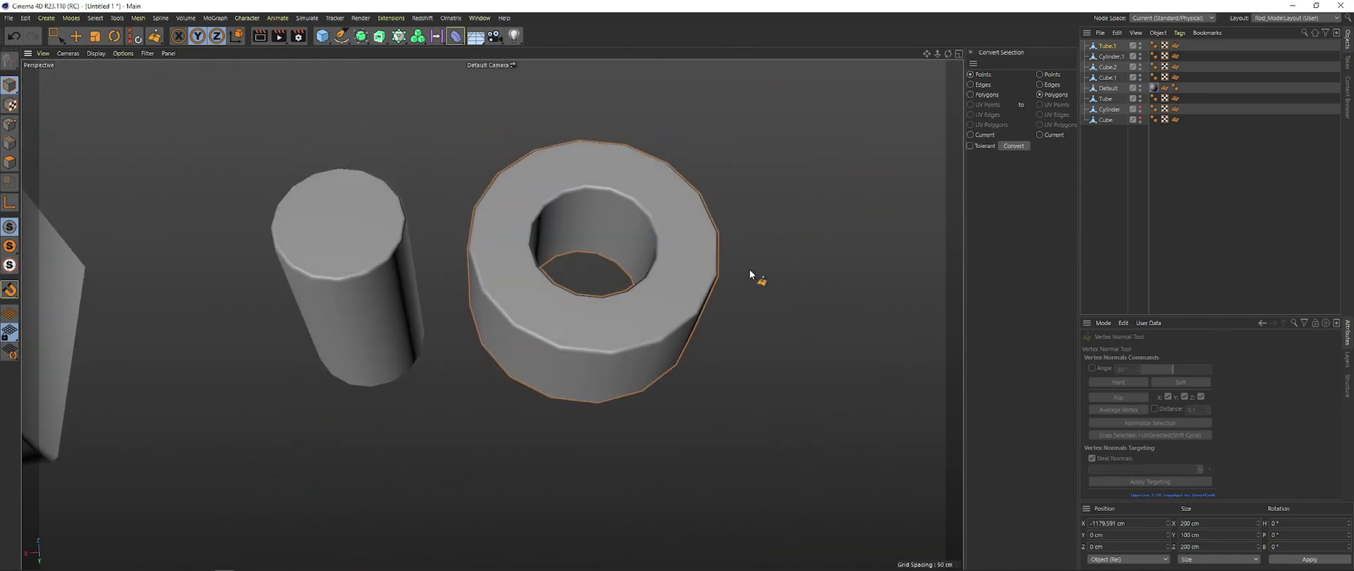
{"action": "scroll", "coordinate": [578, 353], "scroll_direction": "down", "scroll_amount": 5}
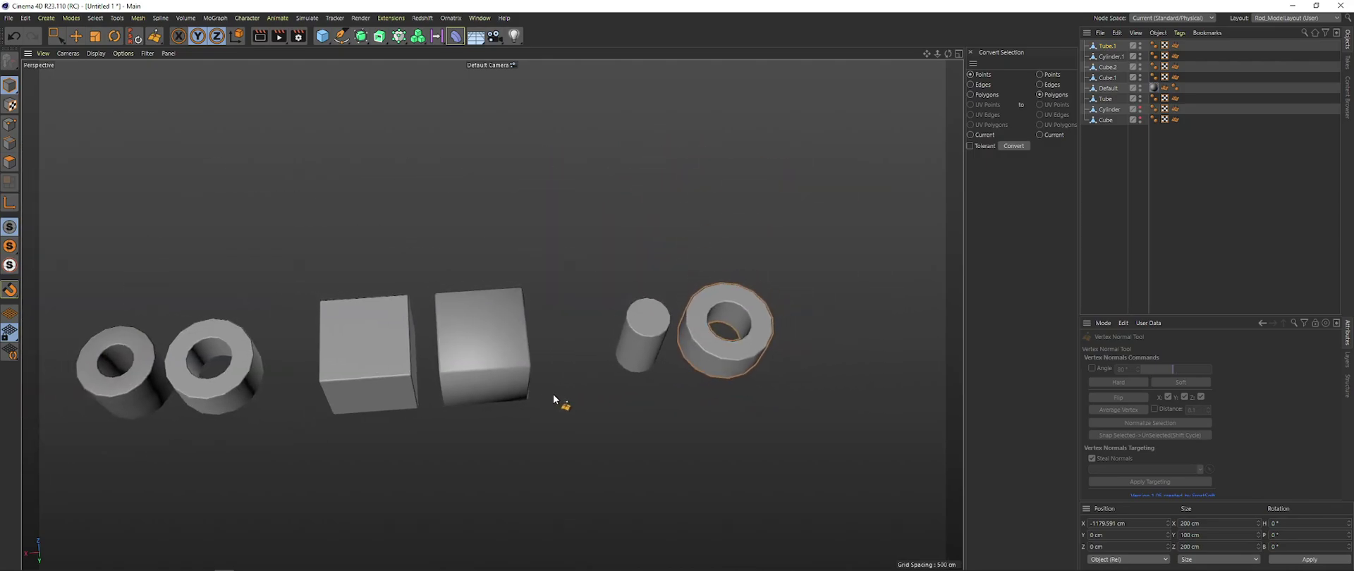
{"action": "left_click_drag", "start_coordinate": [553, 395], "coordinate": [524, 337], "text": "alt"}
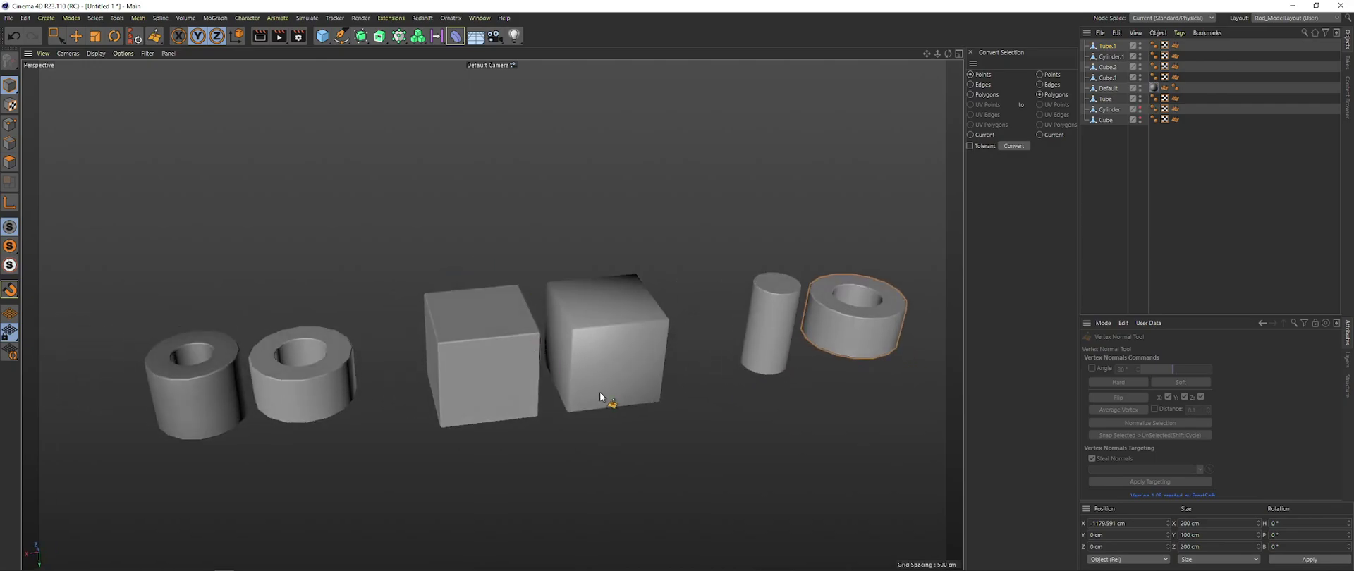
{"action": "left_click_drag", "start_coordinate": [600, 397], "coordinate": [667, 399], "text": "alt"}
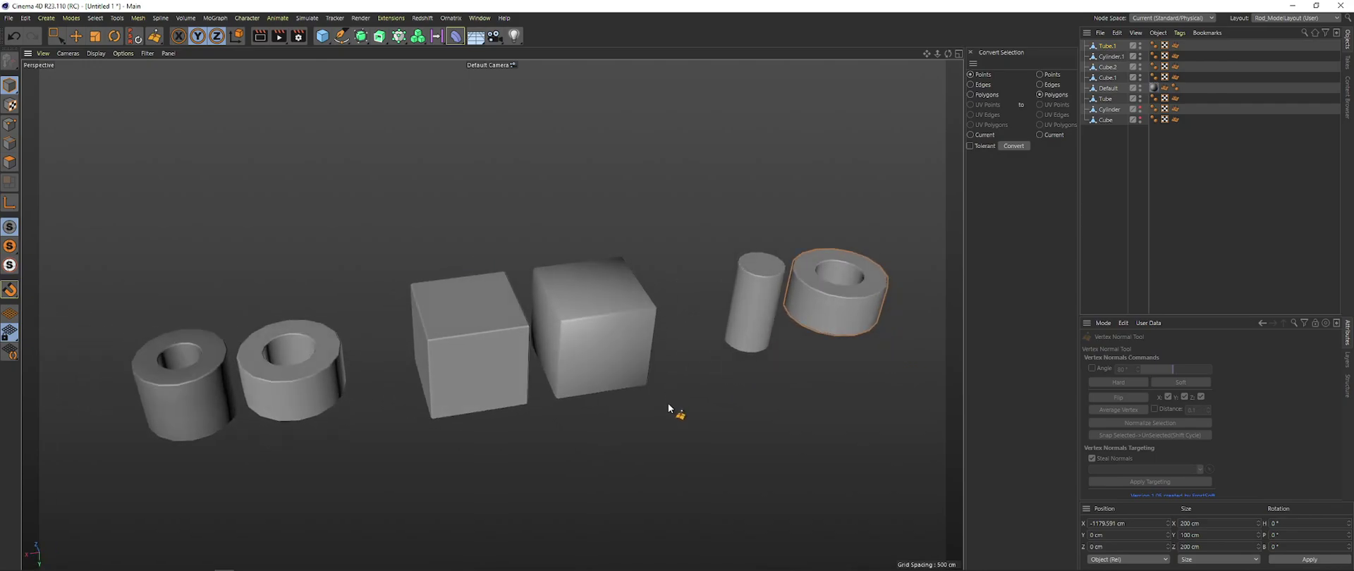